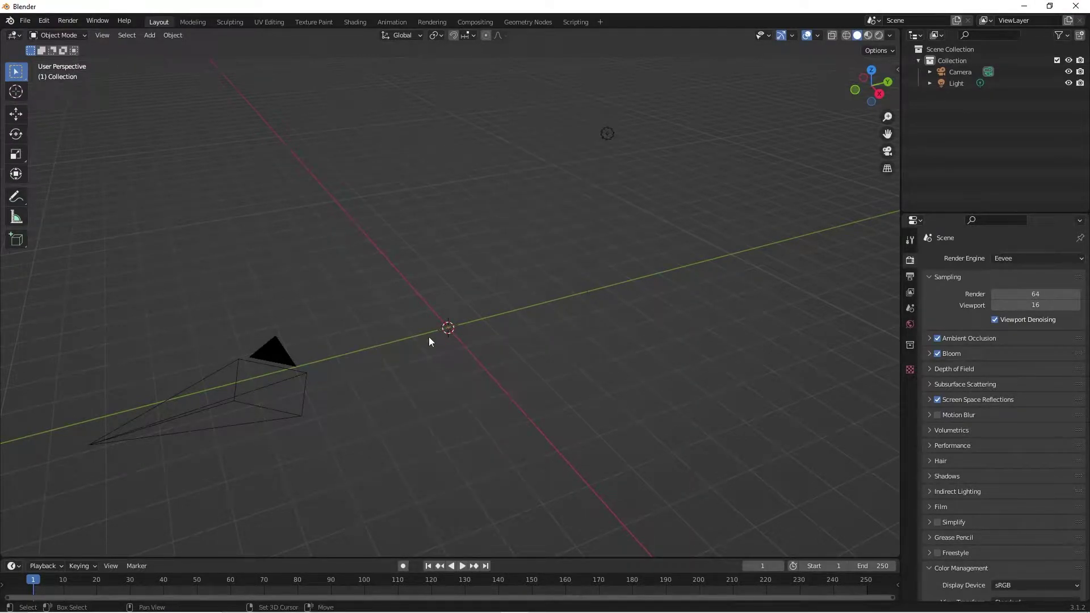
Step: Add an ico sphere at the world origin with 5 subdivisions
{"action": "key", "text": "shift+a"}
{"action": "left_click", "coordinate": [509, 119]}
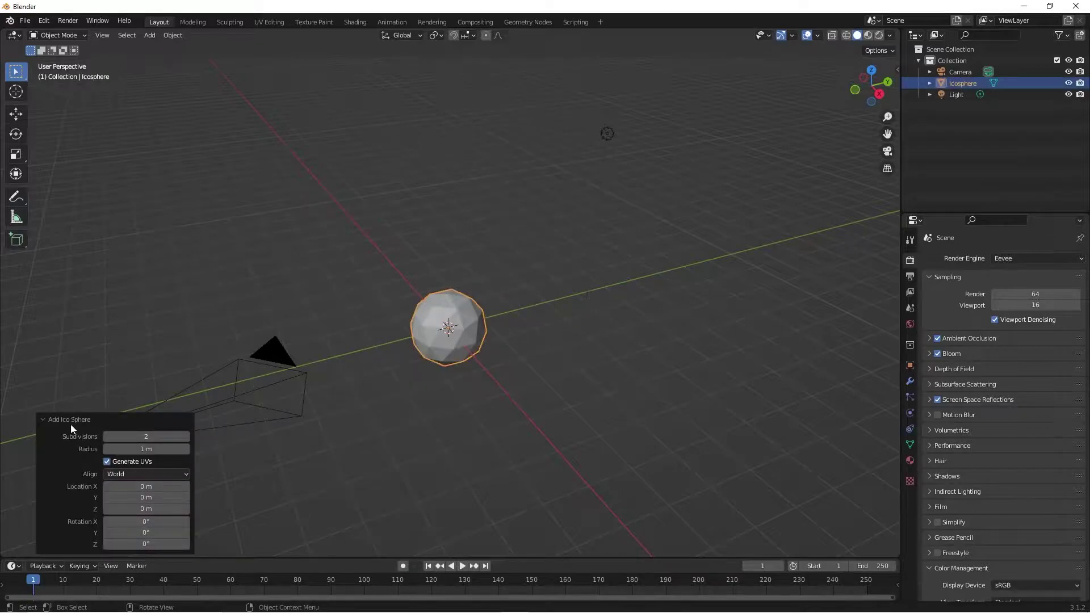
{"action": "left_click", "coordinate": [146, 436]}
{"action": "type", "text": "5"}
{"action": "key", "text": "Return"}
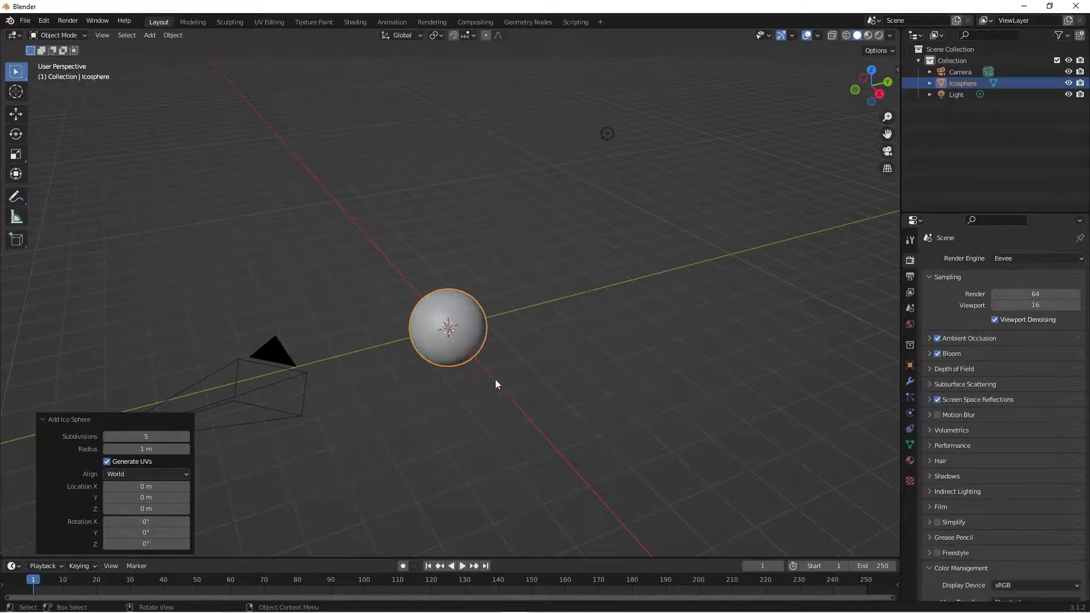
Step: Apply smooth shading to the icosphere
{"action": "scroll", "coordinate": [496, 377], "scroll_direction": "up", "scroll_amount": 2}
{"action": "right_click", "coordinate": [463, 342]}
{"action": "left_click", "coordinate": [459, 343]}
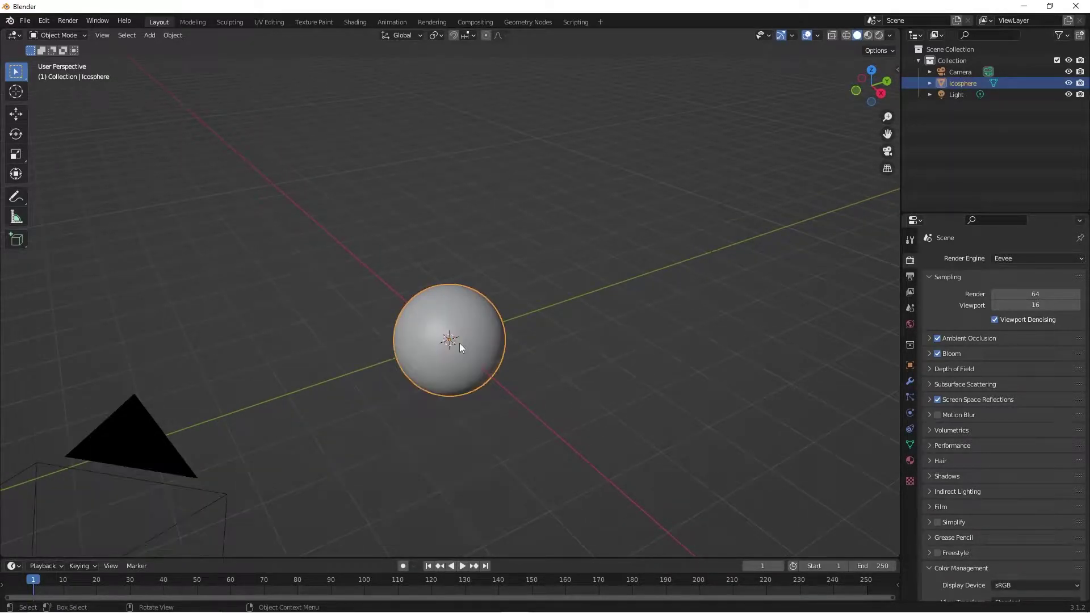
Step: Check the icosphere's framing through the camera and examine the camera's lens settings, especially the focal length
{"action": "middle_click_drag", "start_coordinate": [397, 381], "coordinate": [434, 319]}
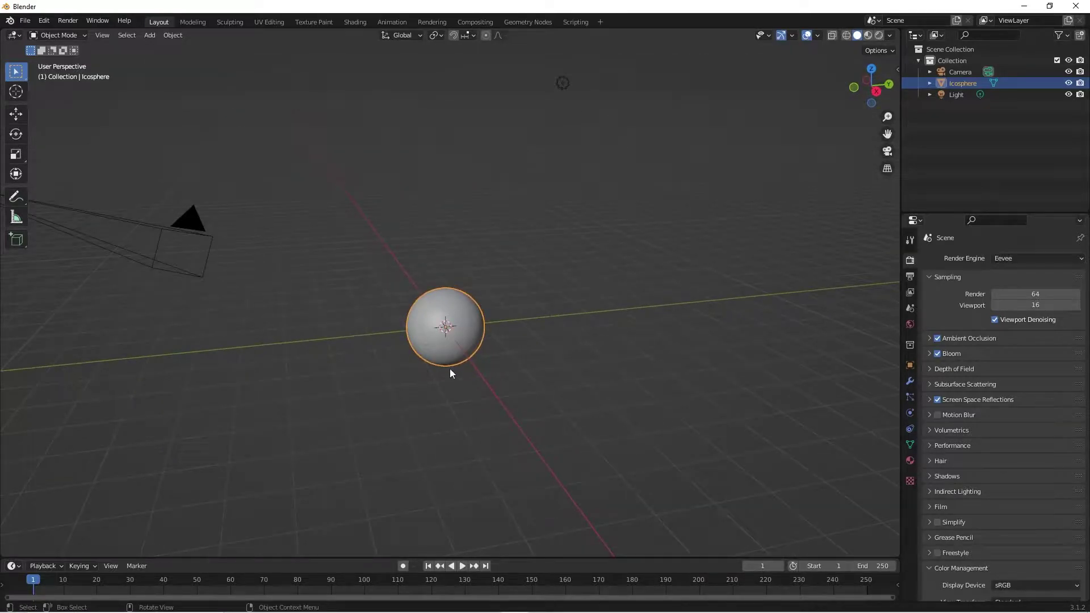
{"action": "middle_click_drag", "start_coordinate": [450, 369], "coordinate": [390, 377]}
{"action": "left_click", "coordinate": [380, 327]}
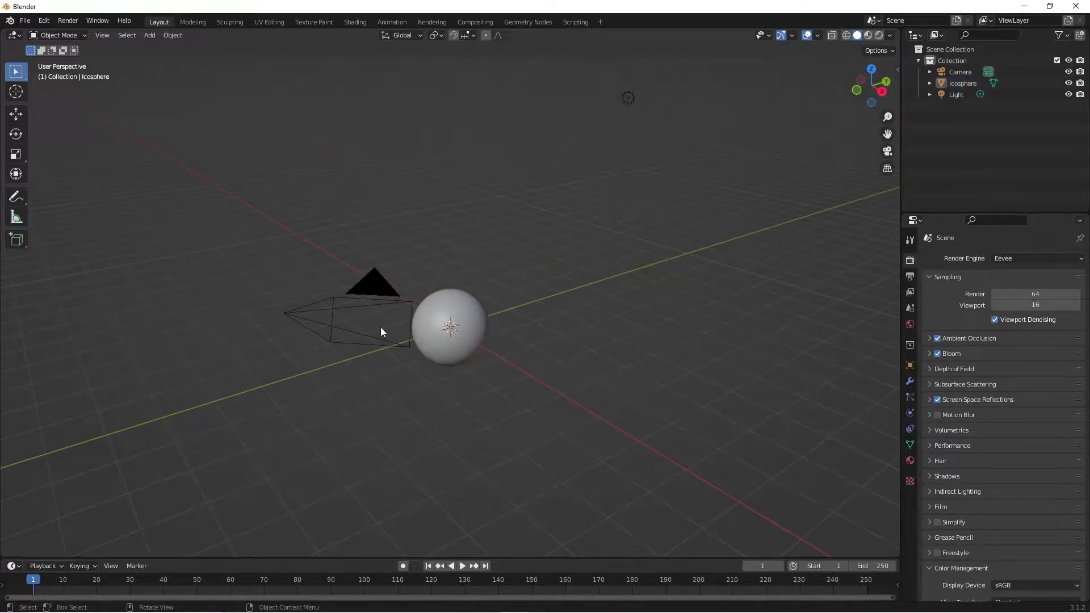
{"action": "left_click", "coordinate": [360, 304]}
{"action": "key", "text": "KP_0"}
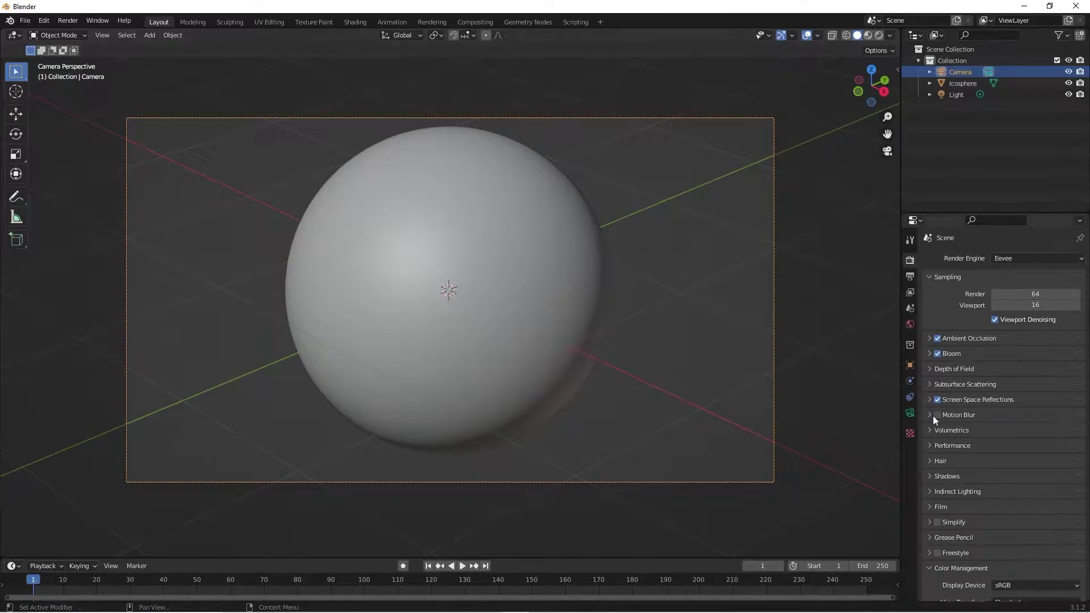
{"action": "left_click", "coordinate": [910, 413]}
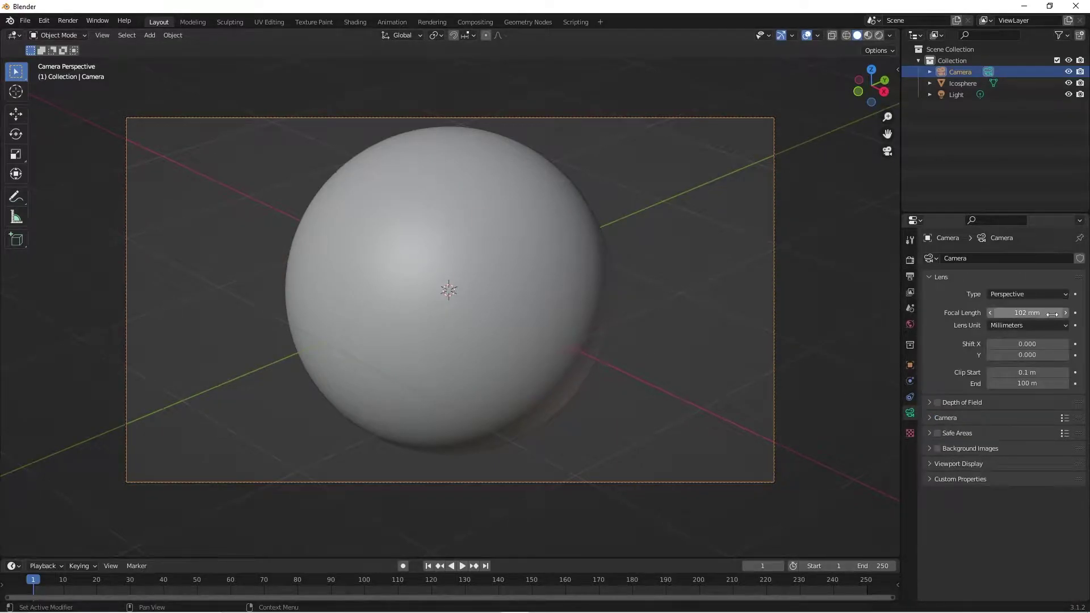
{"action": "key", "text": "KP_0"}
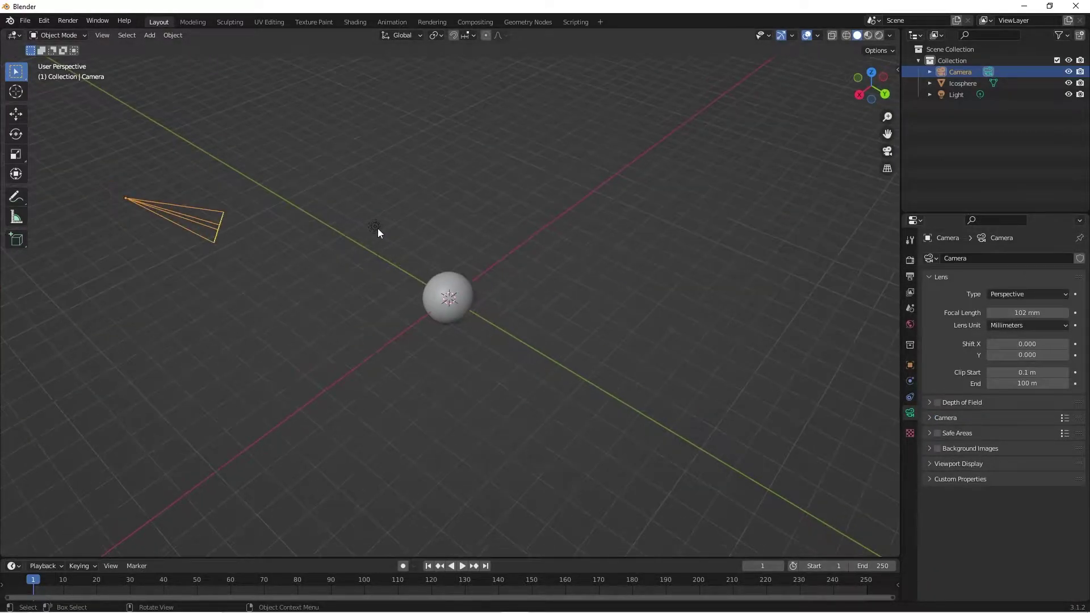
Step: Delete the light from the scene
{"action": "left_click", "coordinate": [377, 228]}
{"action": "middle_click_drag", "start_coordinate": [376, 228], "coordinate": [563, 274]}
{"action": "key", "text": "x"}
{"action": "left_click", "coordinate": [563, 274]}
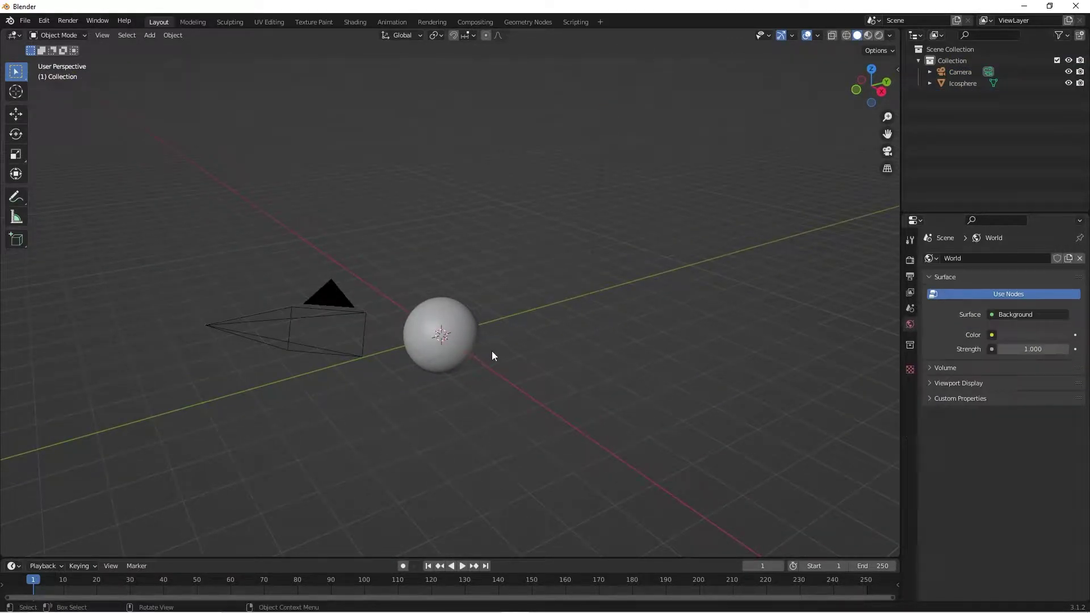
Step: Make the icosphere the active object, then open the Shading workspace and remove its 3D viewport and file browser areas
{"action": "left_click", "coordinate": [475, 347]}
{"action": "left_click", "coordinate": [523, 340]}
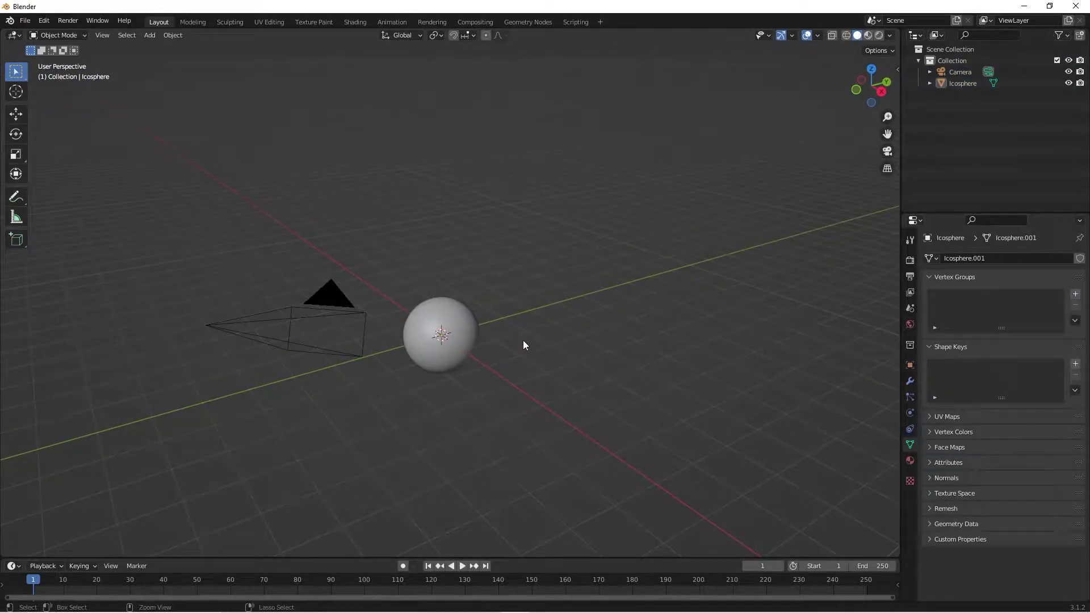
{"action": "left_click", "coordinate": [354, 23]}
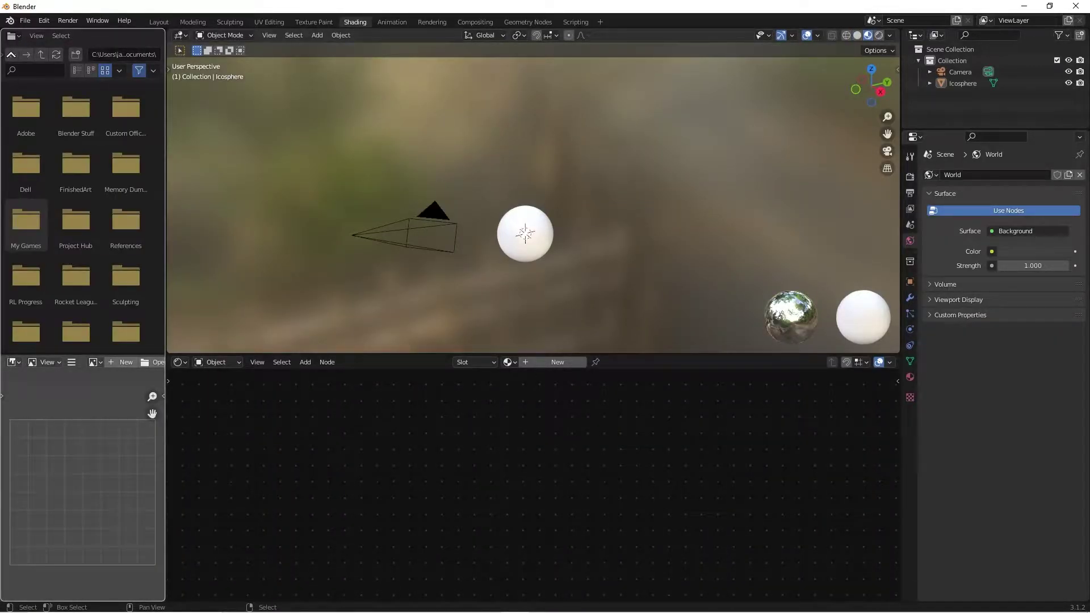
{"action": "left_click_drag", "start_coordinate": [166, 358], "coordinate": [482, 194]}
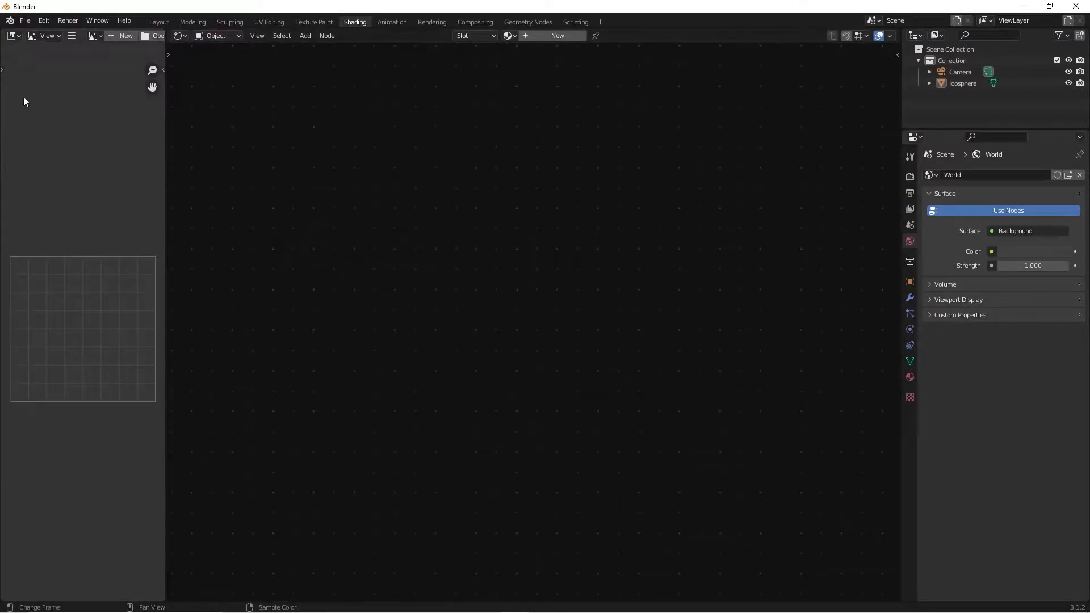
Step: Change the image editor area into a 3D Viewport that looks through the camera
{"action": "left_click", "coordinate": [14, 35]}
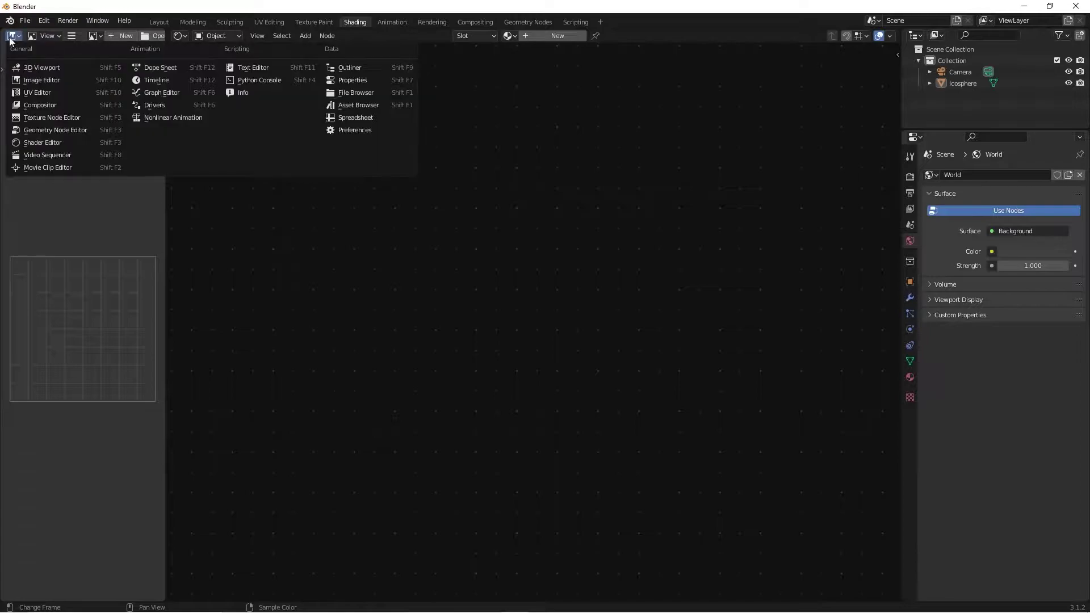
{"action": "left_click", "coordinate": [33, 68]}
{"action": "mouse_move", "coordinate": [91, 242]}
{"action": "middle_mouse_down"}
{"action": "mouse_move", "coordinate": [79, 309]}
{"action": "mouse_move", "coordinate": [107, 230]}
{"action": "middle_mouse_up"}
{"action": "key", "text": "KP_0"}
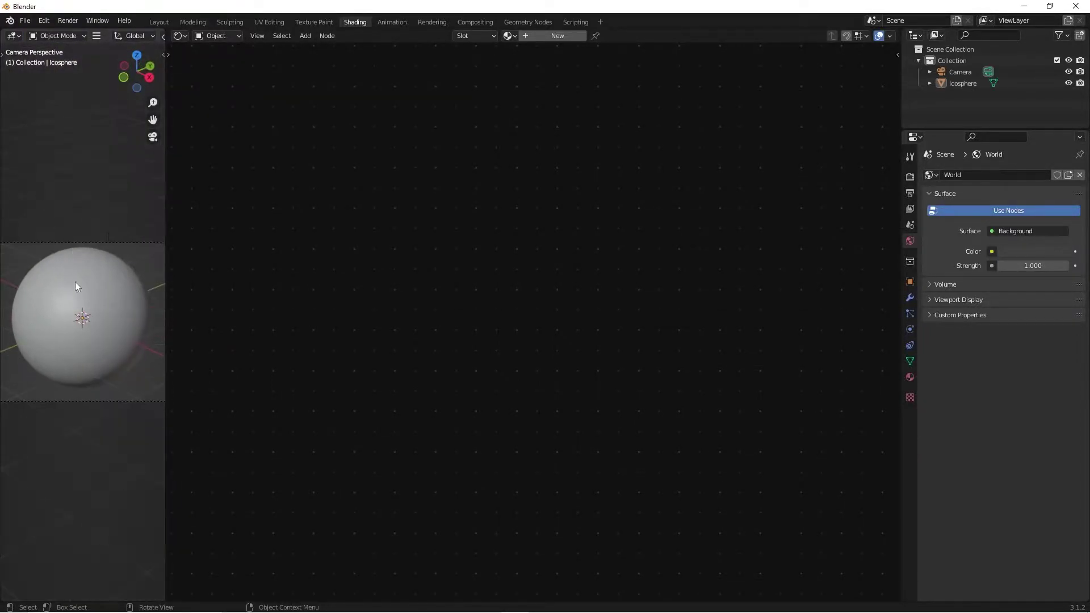
Step: Set the narrow 3D viewport to Rendered shading with Scene World lighting turned off
{"action": "scroll", "coordinate": [35, 284], "scroll_direction": "up", "scroll_amount": 1}
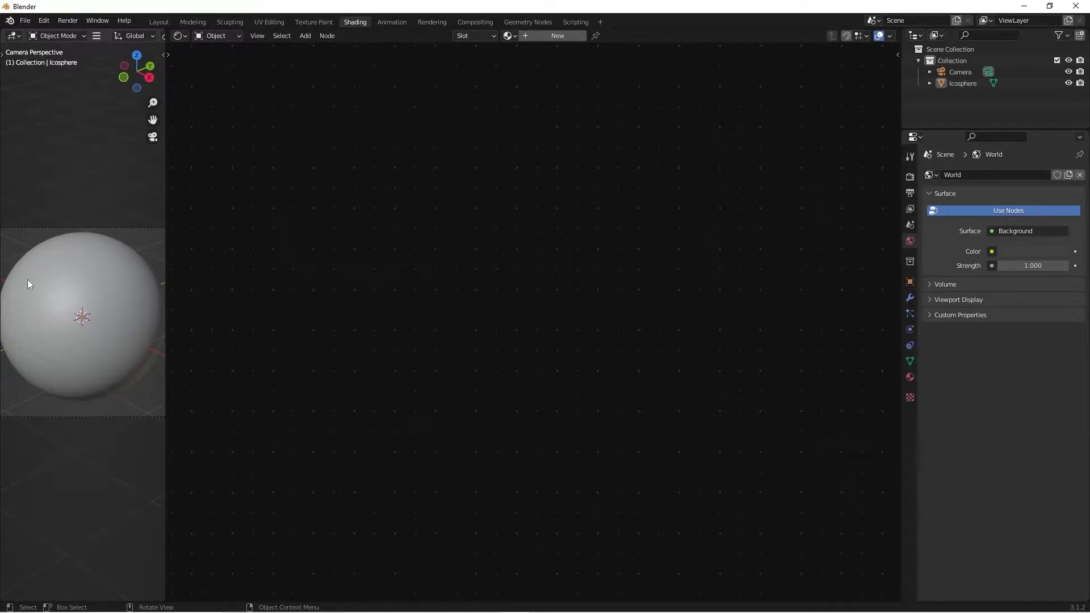
{"action": "scroll", "coordinate": [118, 38], "scroll_direction": "down", "scroll_amount": 4}
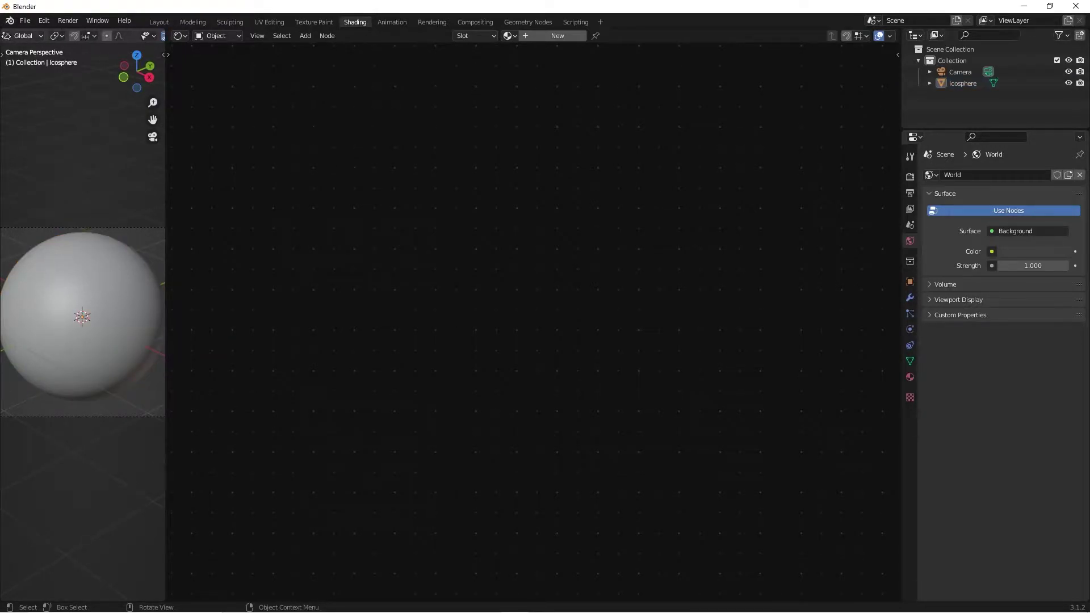
{"action": "scroll", "coordinate": [114, 36], "scroll_direction": "down", "scroll_amount": 4}
{"action": "scroll", "coordinate": [148, 35], "scroll_direction": "down", "scroll_amount": 3}
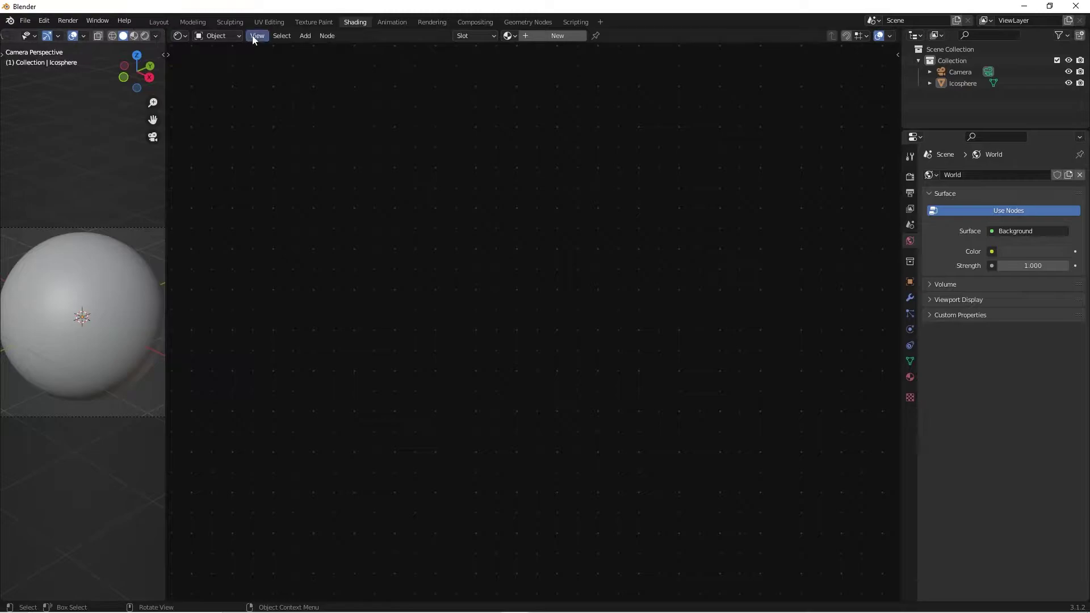
{"action": "left_click", "coordinate": [145, 35]}
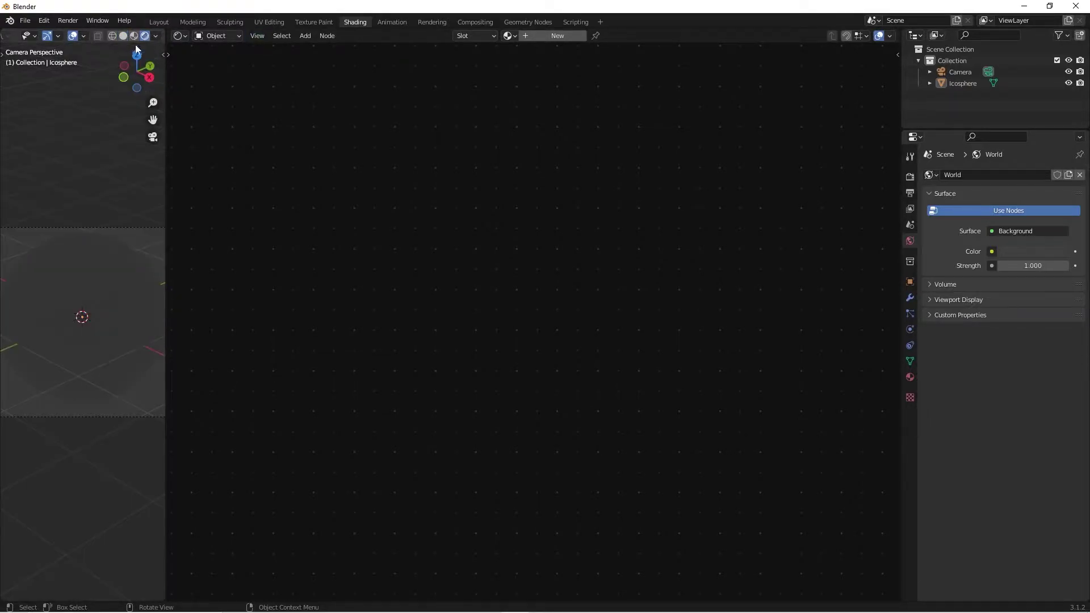
{"action": "left_click", "coordinate": [155, 36]}
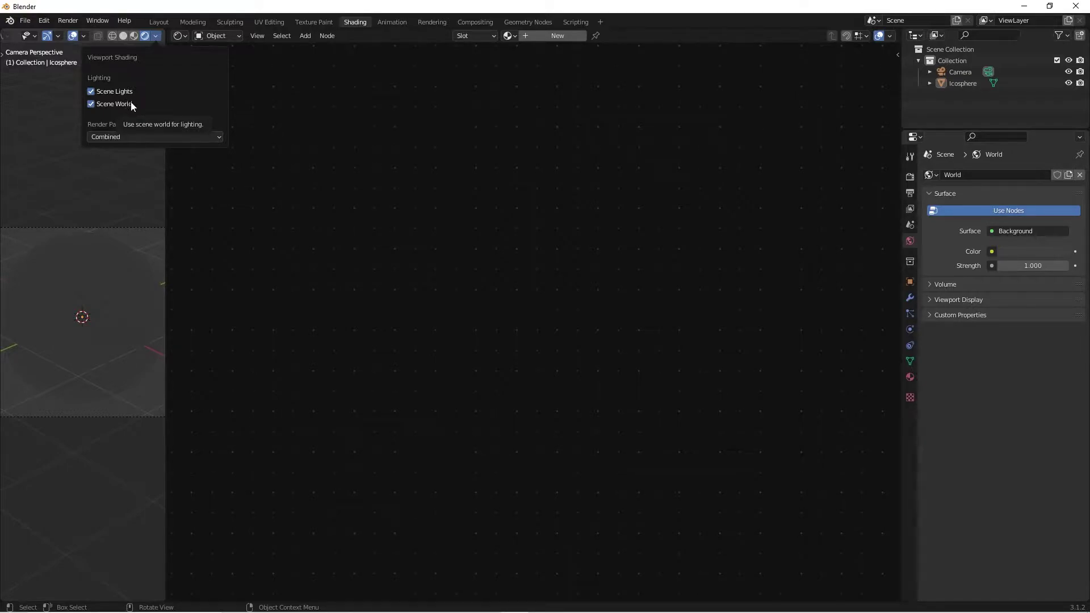
{"action": "left_click", "coordinate": [128, 106]}
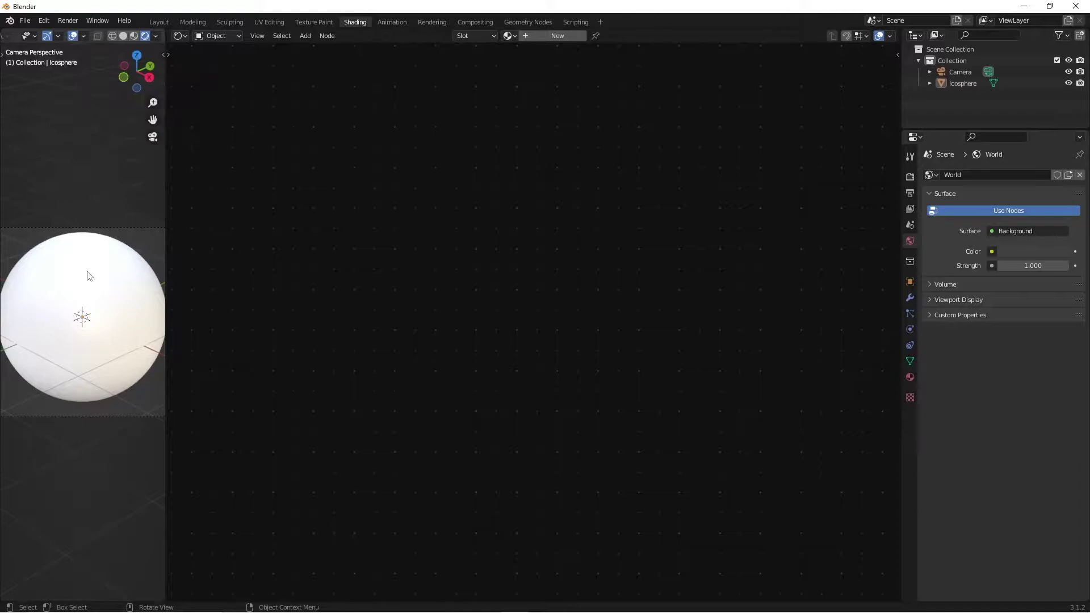
{"action": "left_click", "coordinate": [155, 36]}
Step: Return to the Layout workspace and examine the View Transform and Look options in the scene's Color Management settings
{"action": "left_click", "coordinate": [159, 22]}
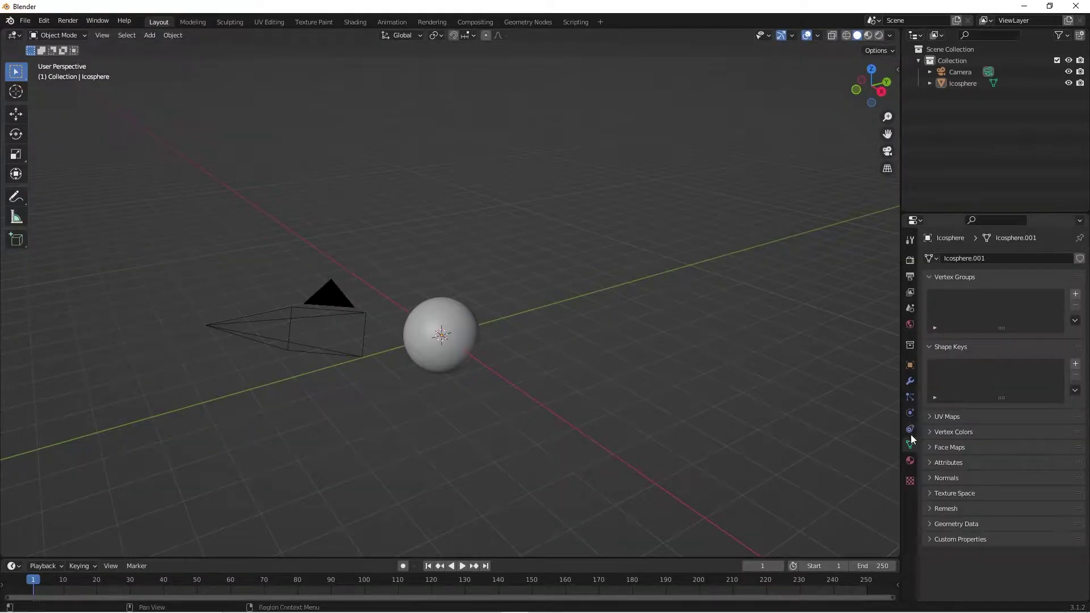
{"action": "left_click", "coordinate": [910, 262]}
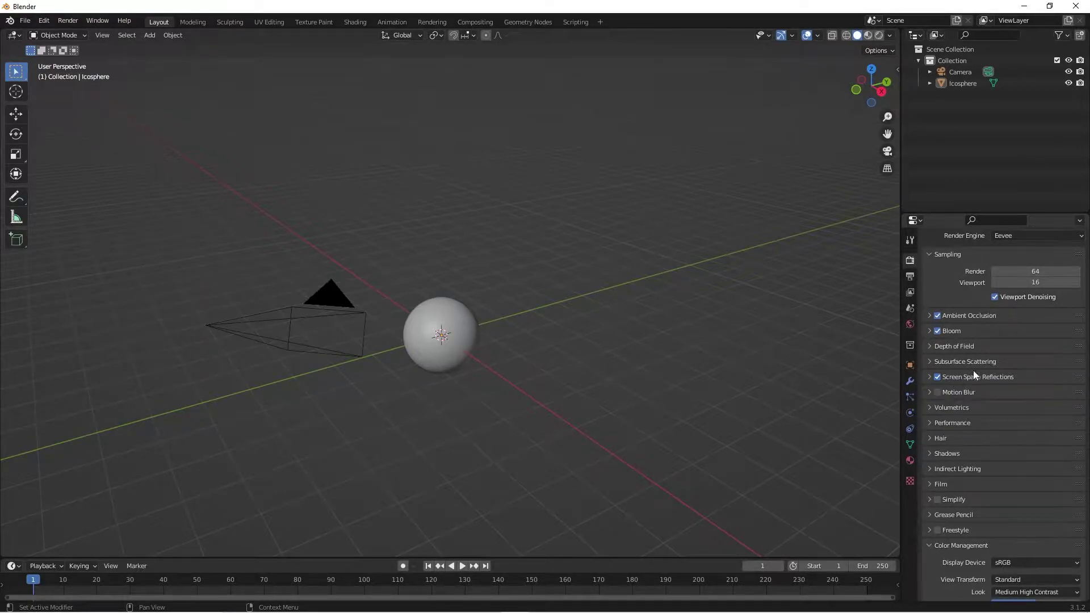
{"action": "scroll", "coordinate": [1021, 491], "scroll_direction": "down", "scroll_amount": 3}
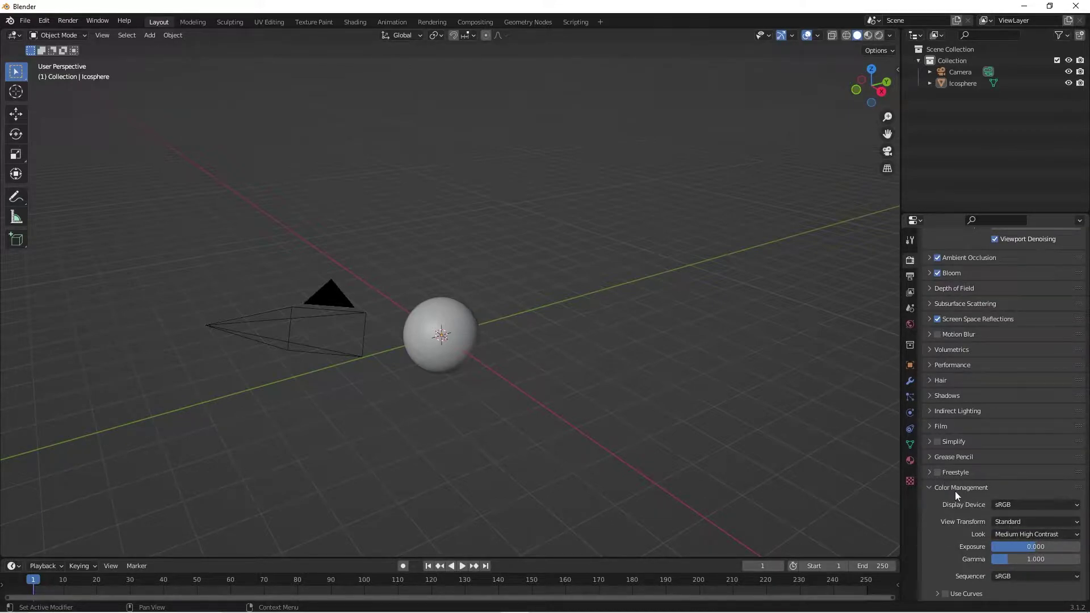
{"action": "left_click", "coordinate": [1033, 533]}
{"action": "left_click", "coordinate": [1032, 534]}
{"action": "left_click", "coordinate": [1030, 523]}
{"action": "left_click", "coordinate": [1030, 523]}
{"action": "left_click", "coordinate": [1030, 523]}
{"action": "left_click", "coordinate": [1030, 523]}
{"action": "scroll", "coordinate": [1040, 492], "scroll_direction": "up", "scroll_amount": 4}
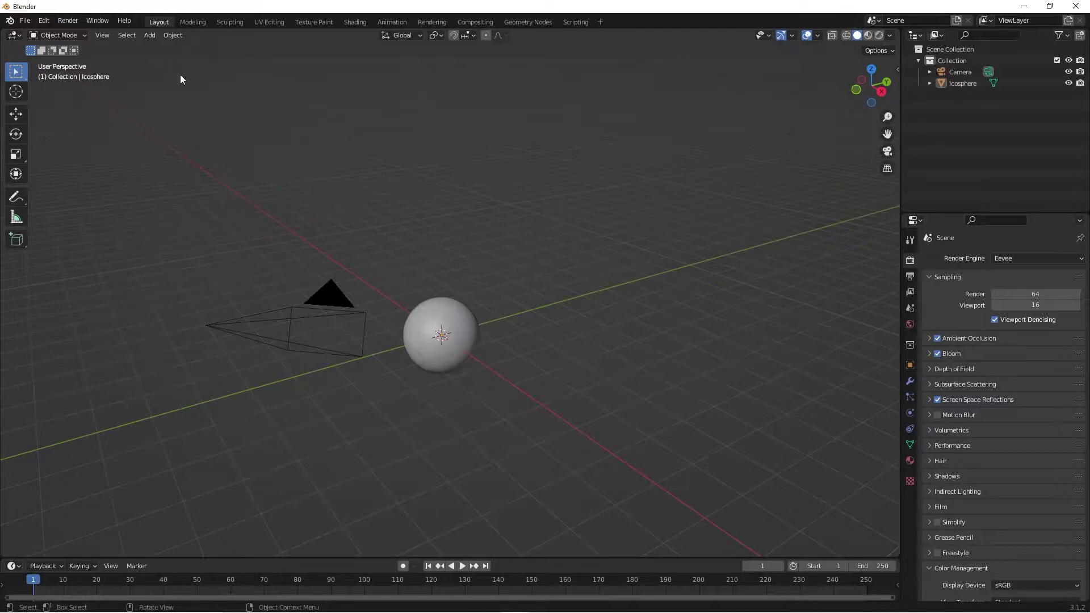
{"action": "scroll", "coordinate": [597, 271], "scroll_direction": "down", "scroll_amount": 4}
{"action": "scroll", "coordinate": [549, 377], "scroll_direction": "up", "scroll_amount": 7}
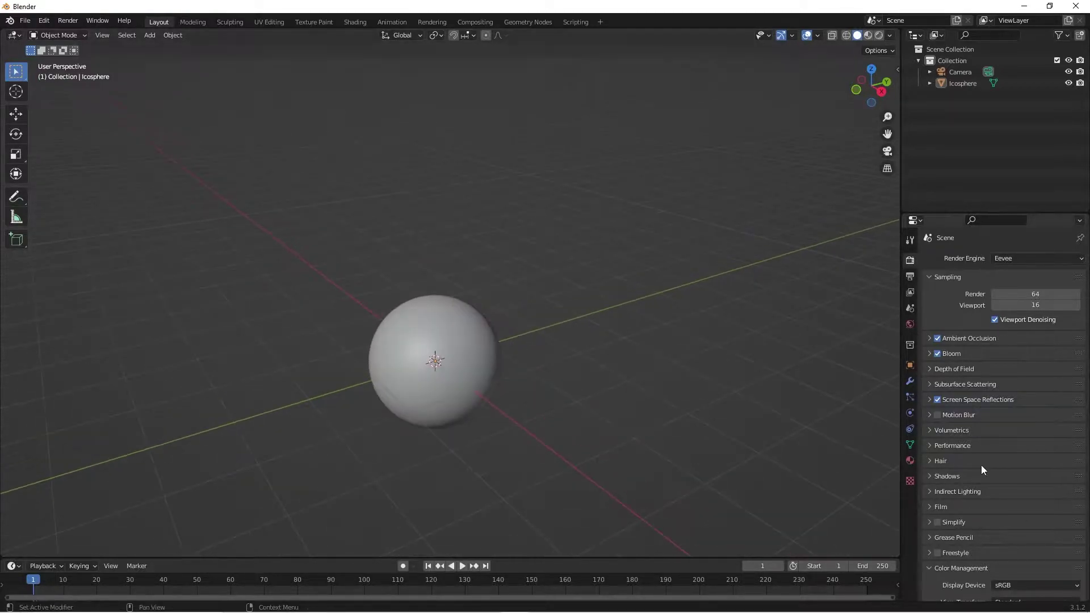
{"action": "scroll", "coordinate": [982, 468], "scroll_direction": "down", "scroll_amount": 3}
{"action": "left_click", "coordinate": [1009, 534]}
{"action": "left_click", "coordinate": [1009, 534]}
{"action": "left_click", "coordinate": [1010, 523]}
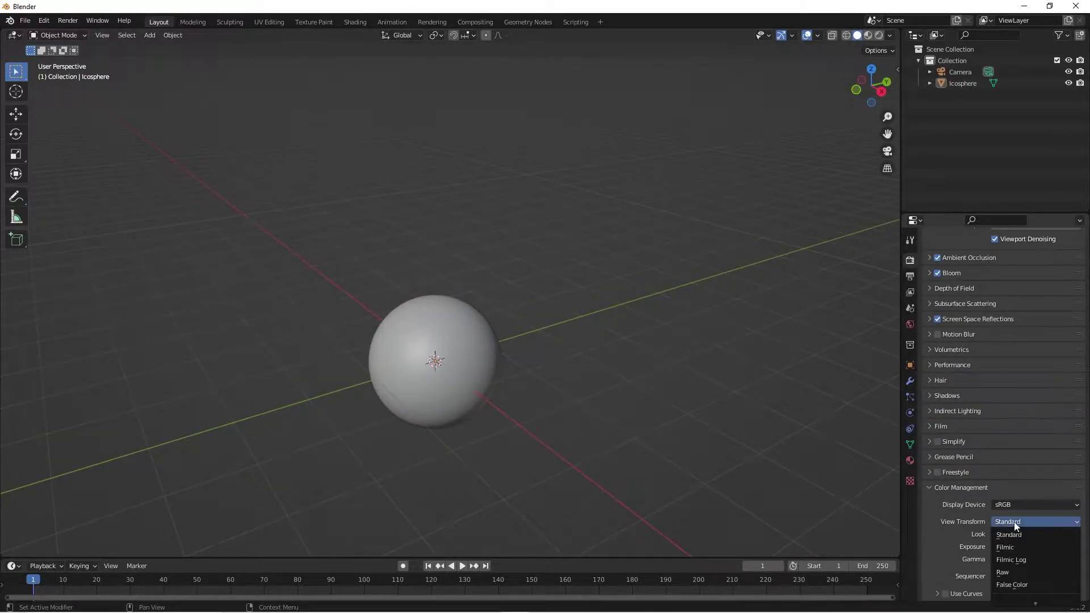
{"action": "left_click", "coordinate": [1014, 523]}
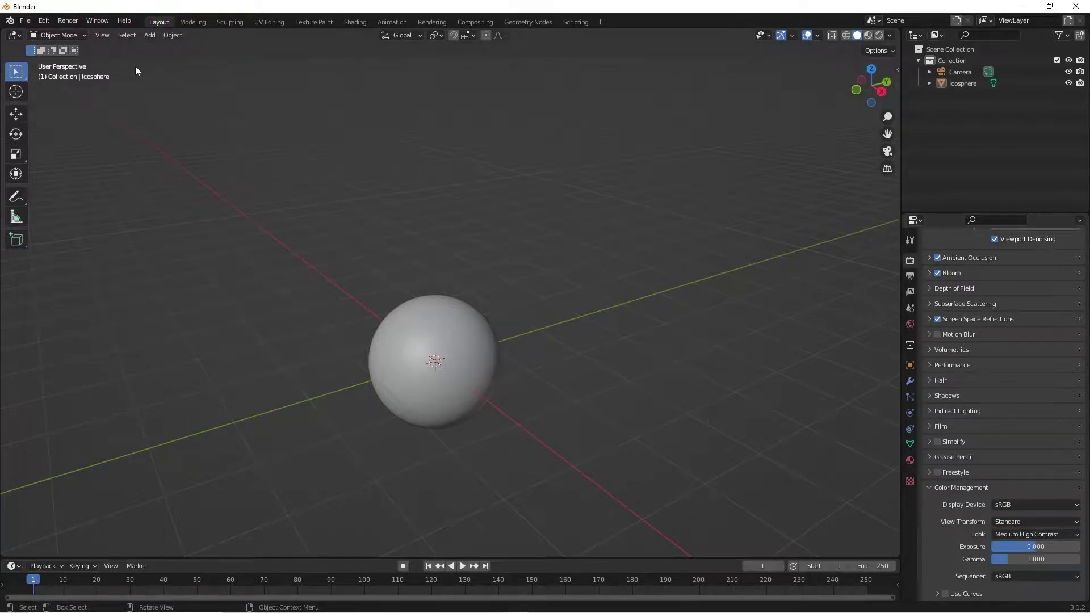
{"action": "left_click", "coordinate": [1028, 523]}
{"action": "left_click", "coordinate": [1029, 524]}
Step: In the Shading workspace, create a new material for the icosphere and name it cast_iron
{"action": "left_click", "coordinate": [360, 20]}
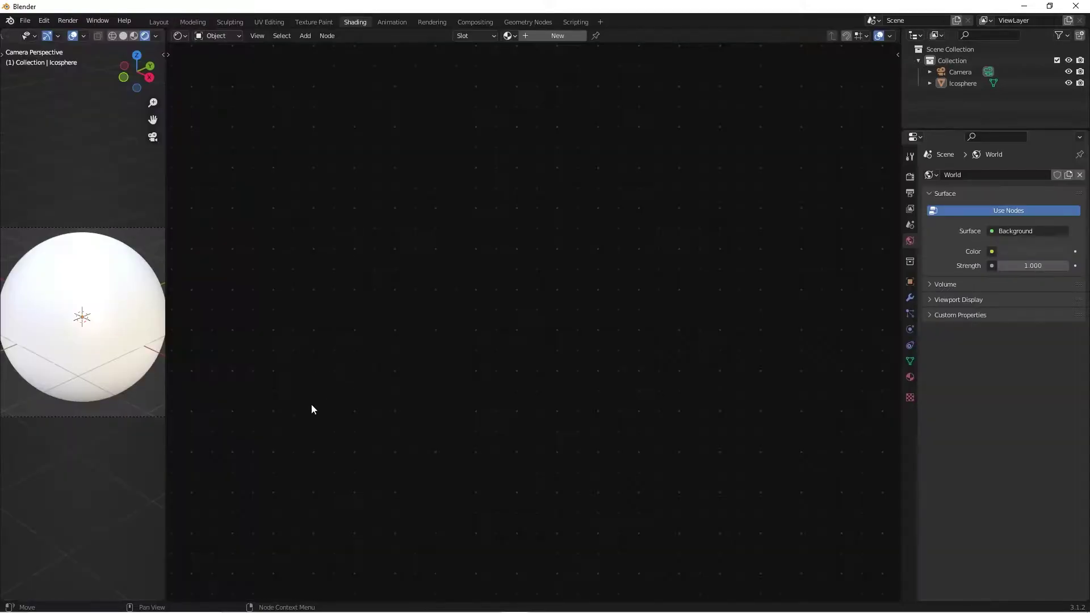
{"action": "left_click", "coordinate": [539, 36]}
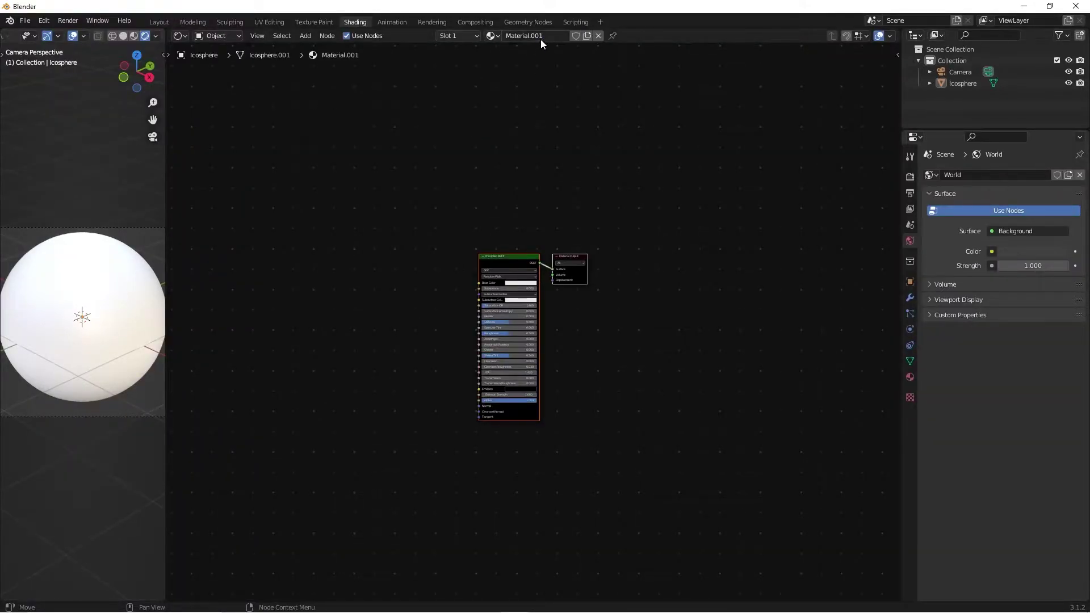
{"action": "type", "text": "cast_iron"}
{"action": "key", "text": "Return"}
{"action": "scroll", "coordinate": [523, 386], "scroll_direction": "up", "scroll_amount": 1}
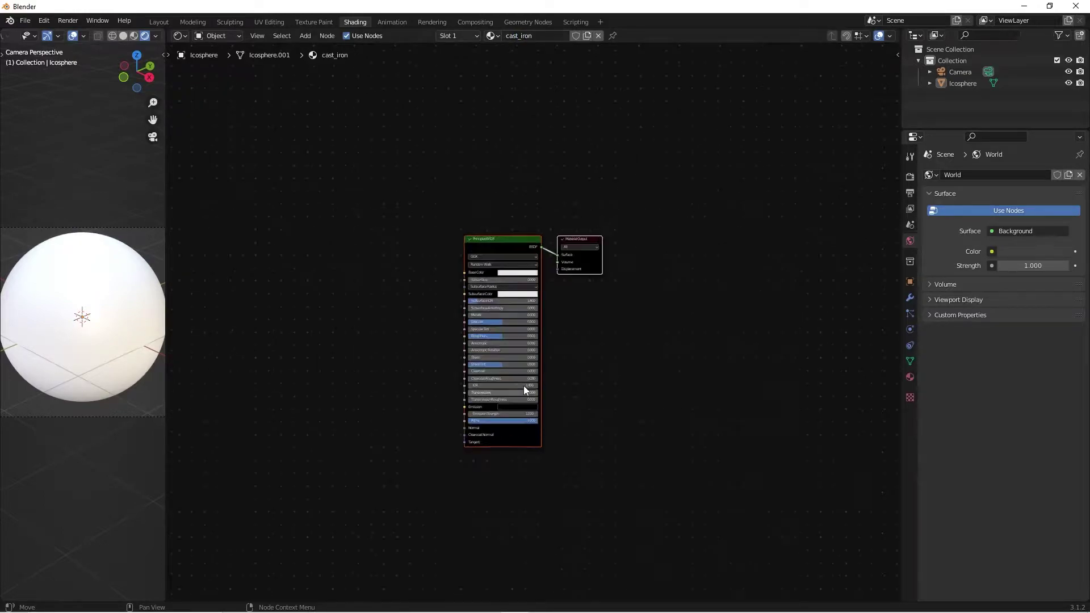
{"action": "scroll", "coordinate": [539, 363], "scroll_direction": "up", "scroll_amount": 1}
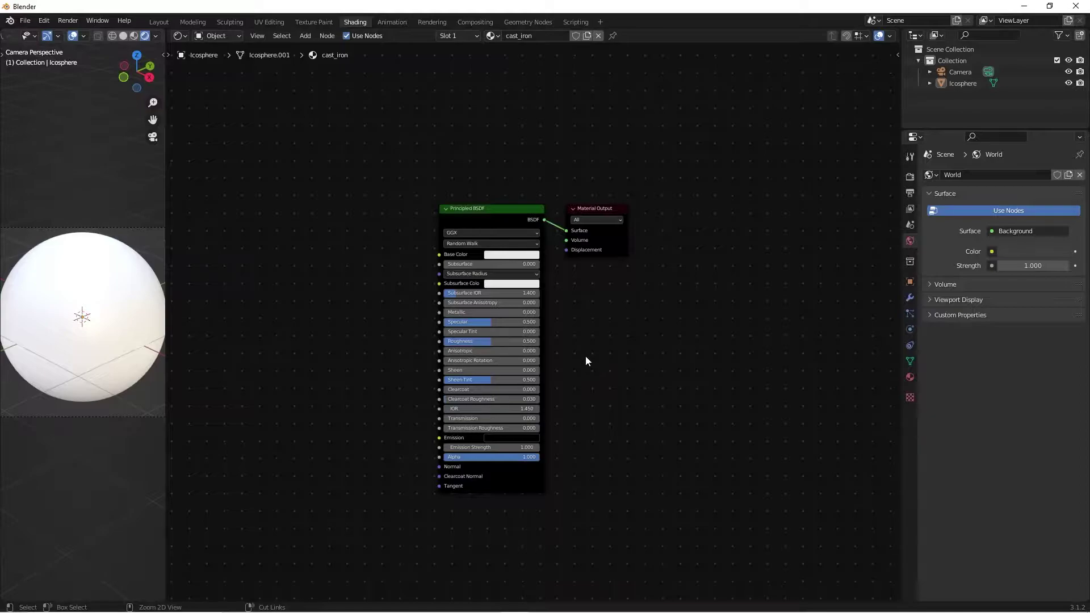
{"action": "middle_click_drag", "start_coordinate": [350, 311], "coordinate": [482, 334]}
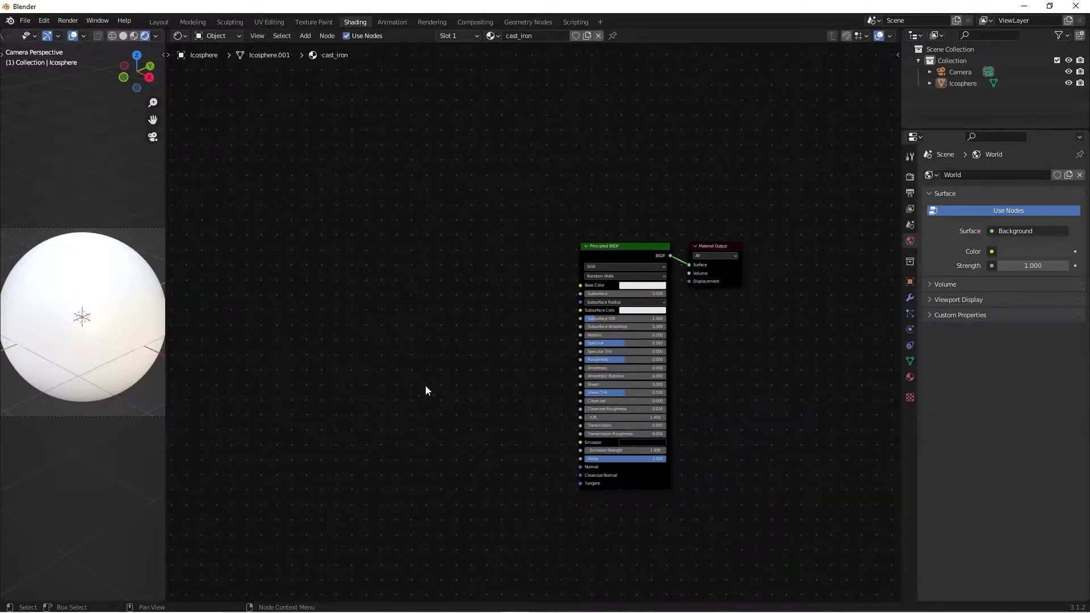
Step: Search the add-ons in the Preferences for "node" to check whether Node Wrangler is enabled, and close the Preferences
{"action": "left_click", "coordinate": [43, 20]}
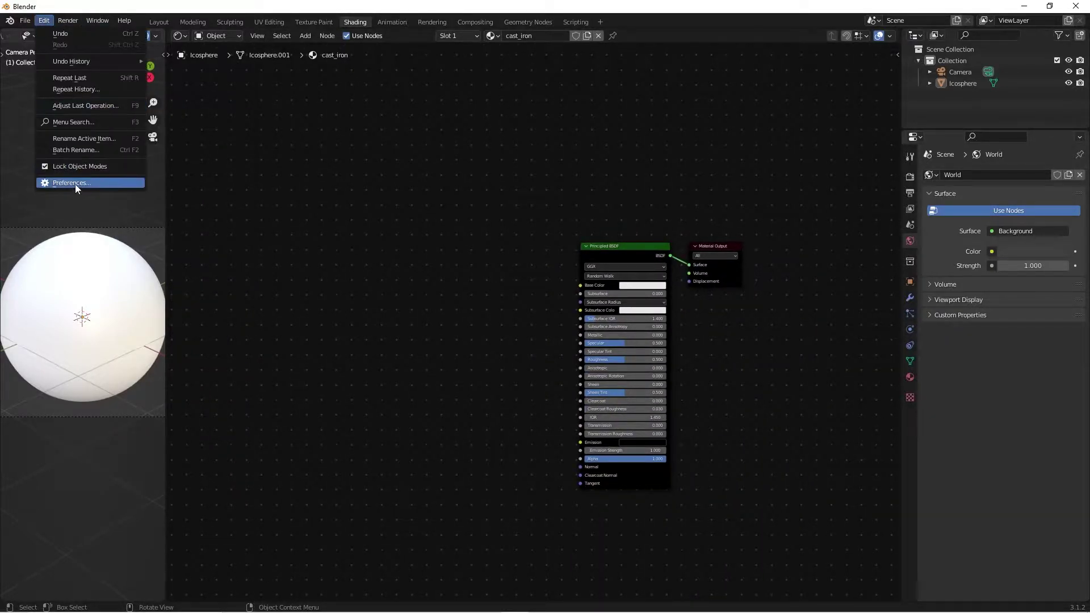
{"action": "left_click", "coordinate": [75, 183]}
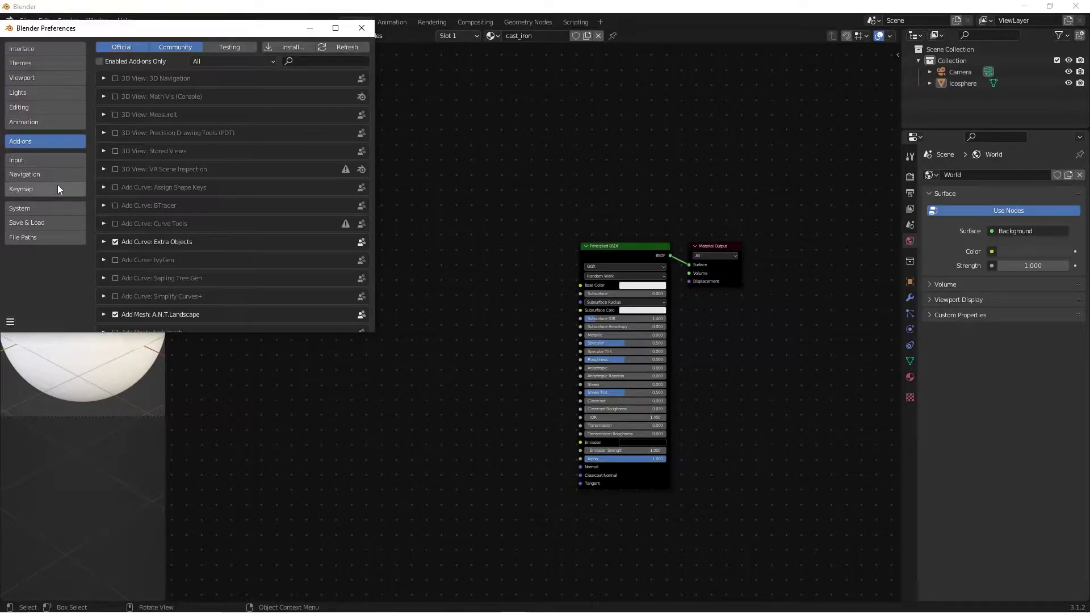
{"action": "left_click", "coordinate": [319, 61]}
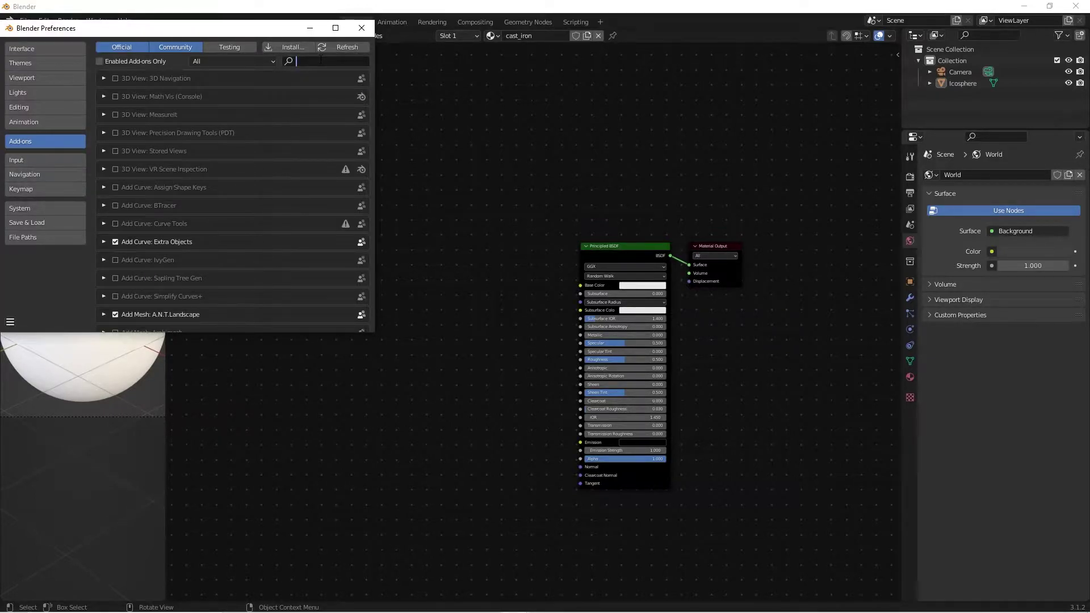
{"action": "type", "text": "node"}
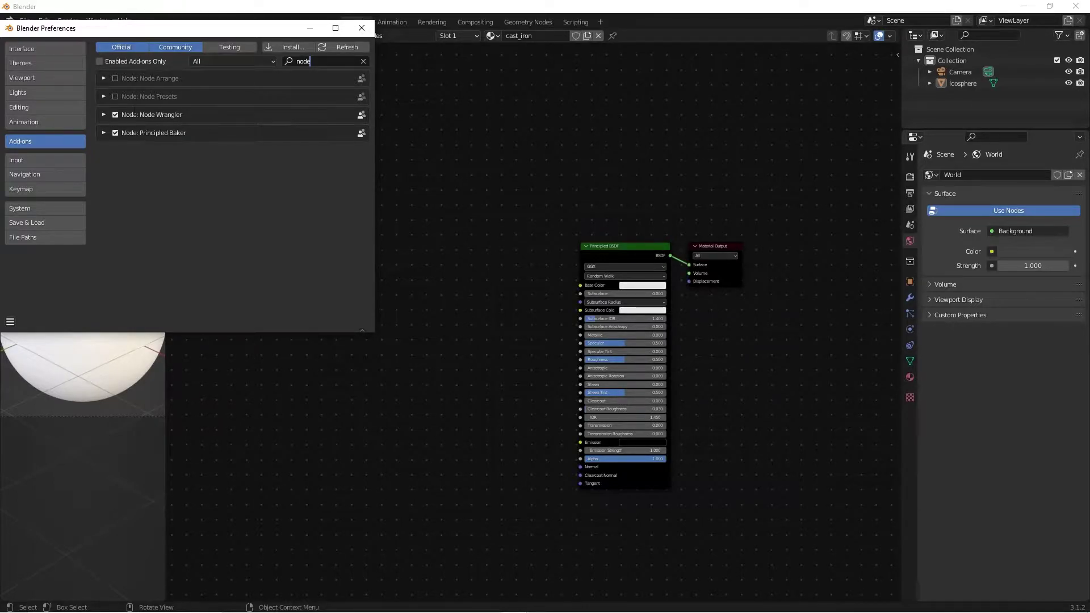
{"action": "left_click", "coordinate": [371, 31]}
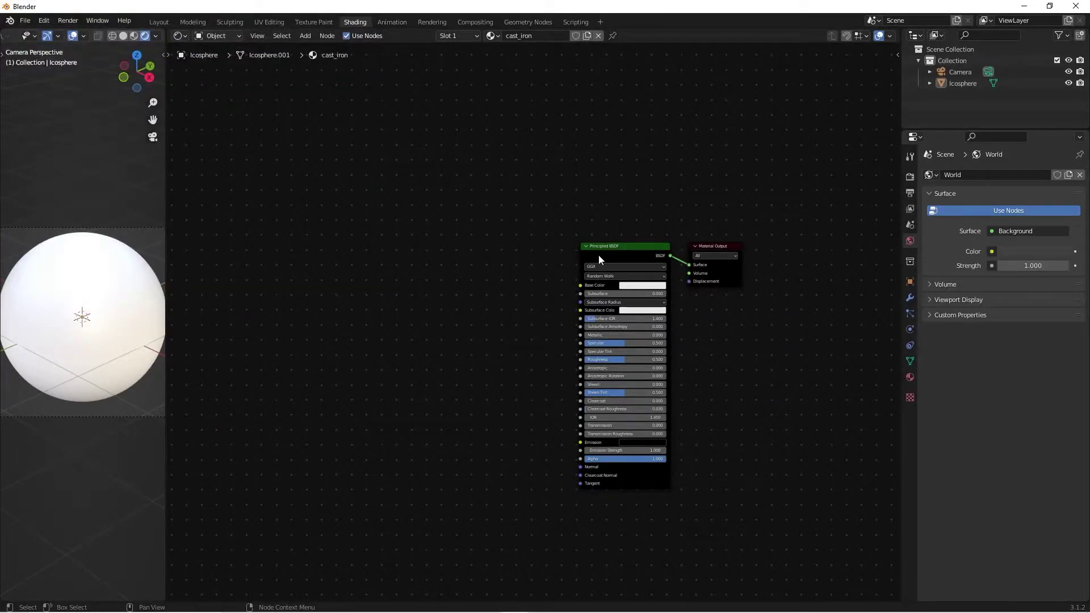
Step: Add a Noise Texture node to the cast_iron material, well before the Principled BSDF
{"action": "scroll", "coordinate": [462, 340], "scroll_direction": "left", "scroll_amount": 1, "text": "ctrl"}
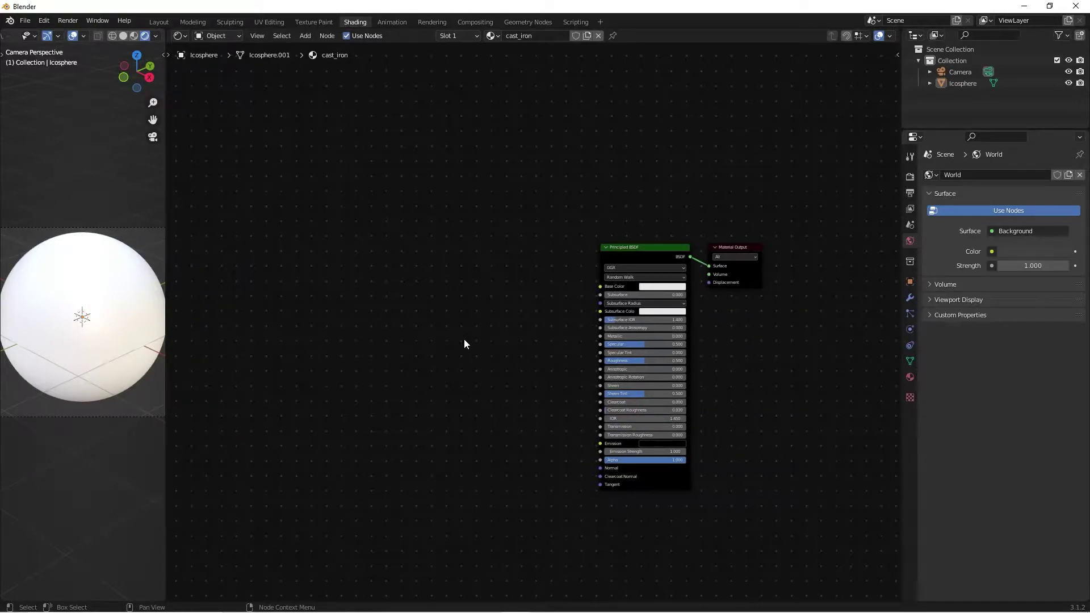
{"action": "key", "text": "shift+a"}
{"action": "left_click", "coordinate": [464, 341]}
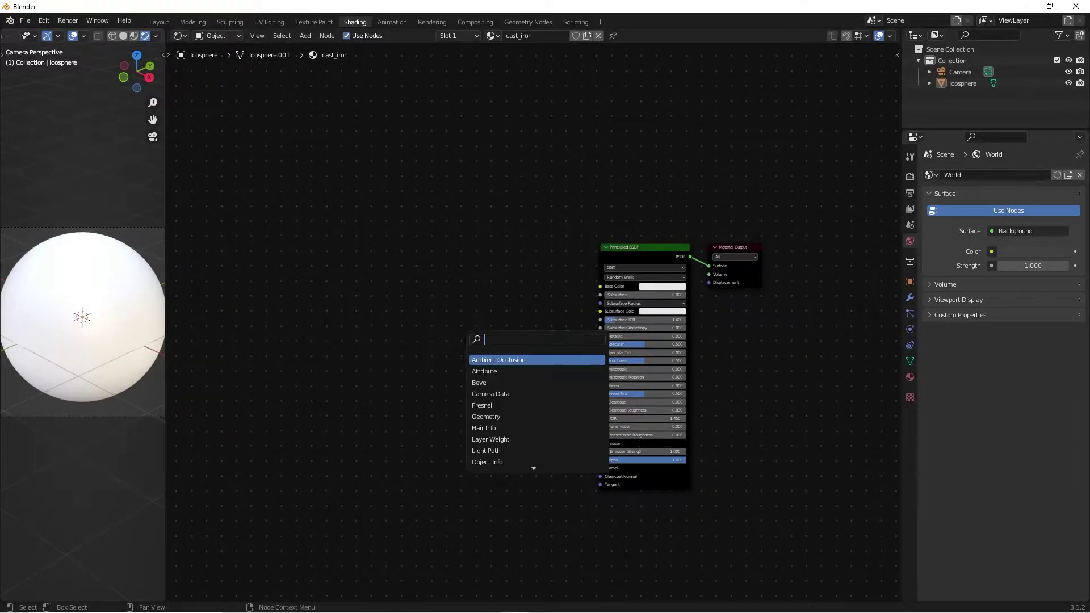
{"action": "type", "text": "noise"}
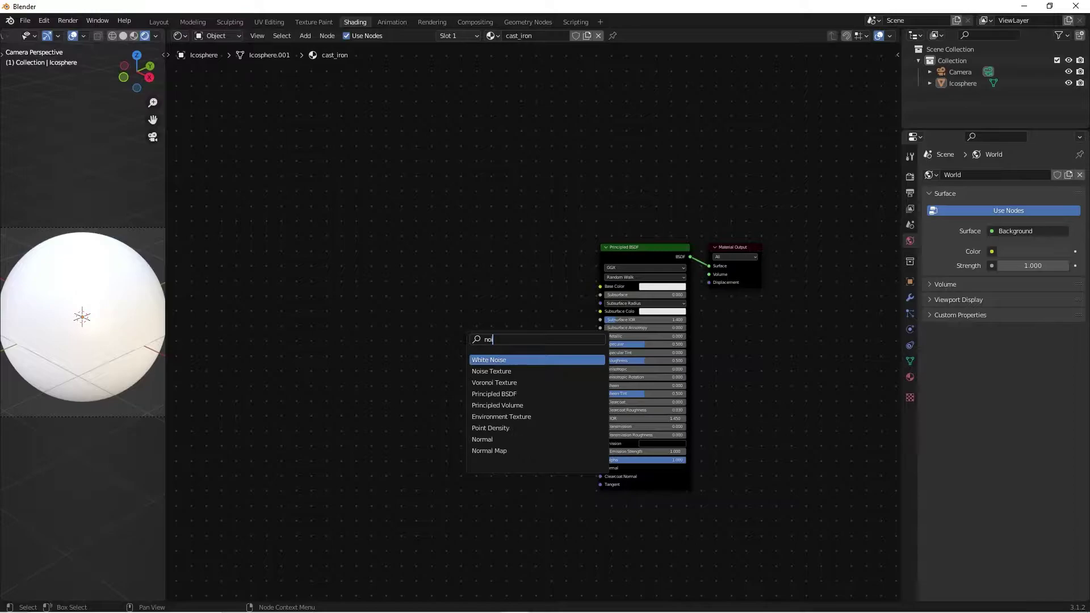
{"action": "left_click", "coordinate": [489, 371]}
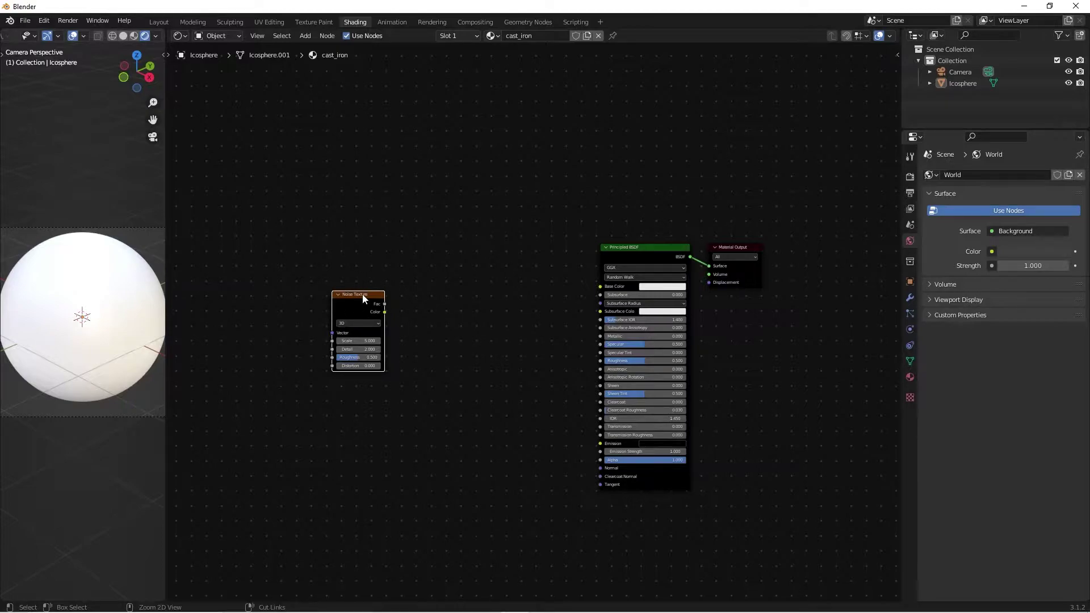
Step: Add linked Texture Coordinate and Mapping nodes to the Noise Texture, and feed the Mapping from the Object coordinates
{"action": "key", "text": "ctrl+t"}
{"action": "key", "text": "Home"}
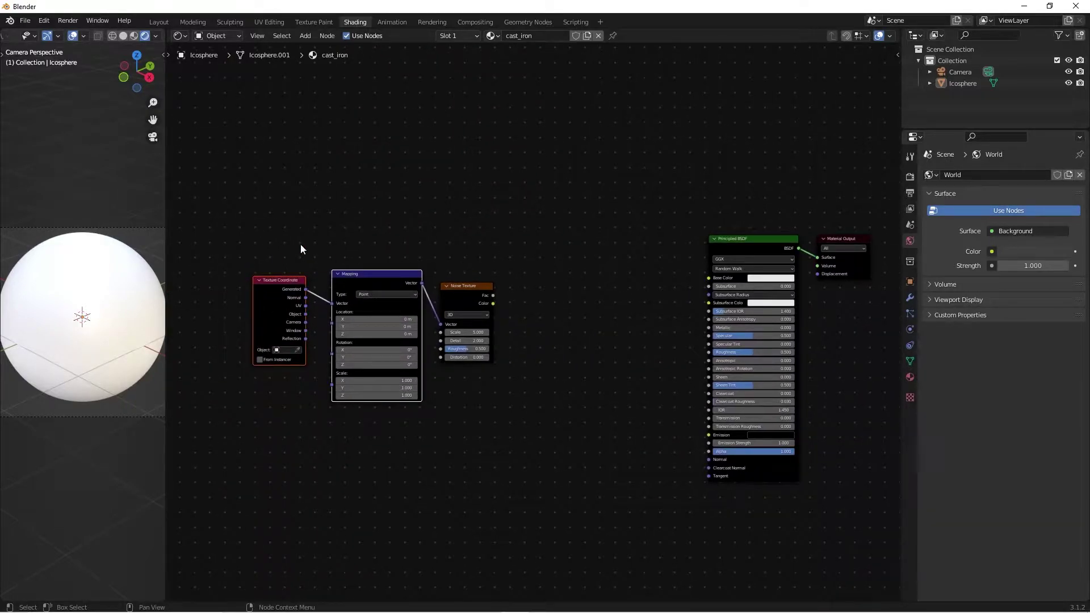
{"action": "left_click", "coordinate": [340, 233]}
{"action": "scroll", "coordinate": [376, 221], "scroll_direction": "up", "scroll_amount": 4}
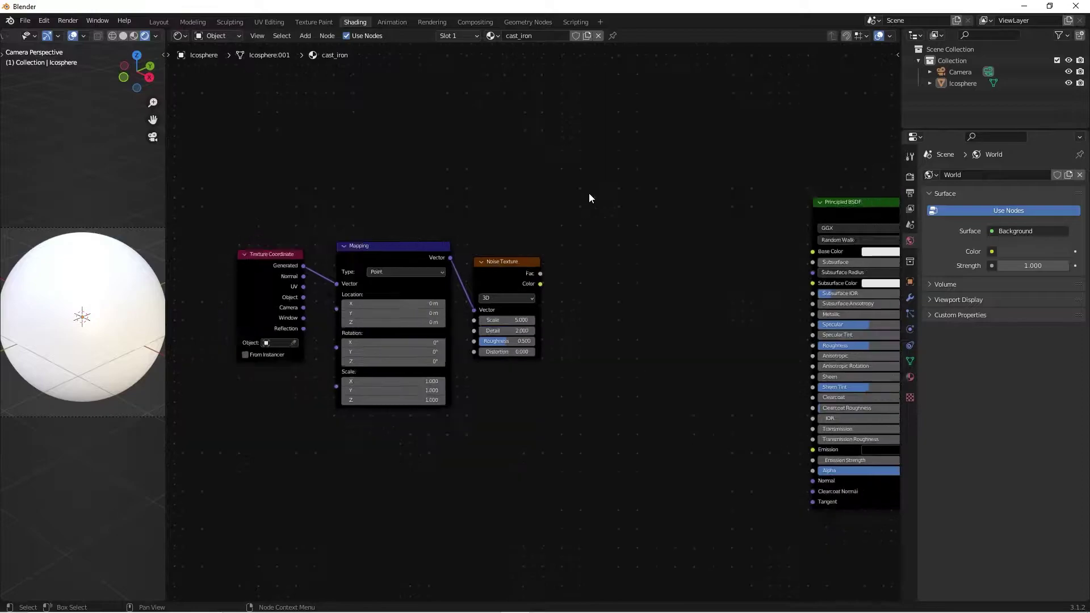
{"action": "scroll", "coordinate": [402, 305], "scroll_direction": "down", "scroll_amount": 1}
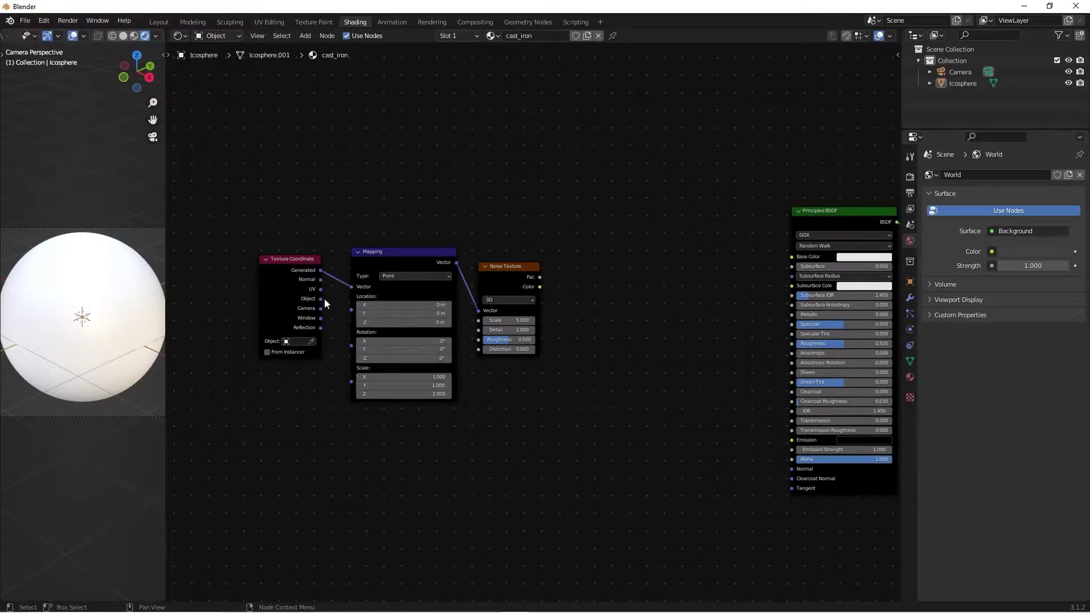
{"action": "left_click_drag", "start_coordinate": [321, 298], "coordinate": [351, 287]}
Step: Collapse the Texture Coordinate and Mapping nodes, and rearrange them compactly ahead of the Noise Texture
{"action": "left_click_drag", "start_coordinate": [267, 237], "coordinate": [384, 379]}
{"action": "key", "text": "h"}
{"action": "key", "text": "g"}
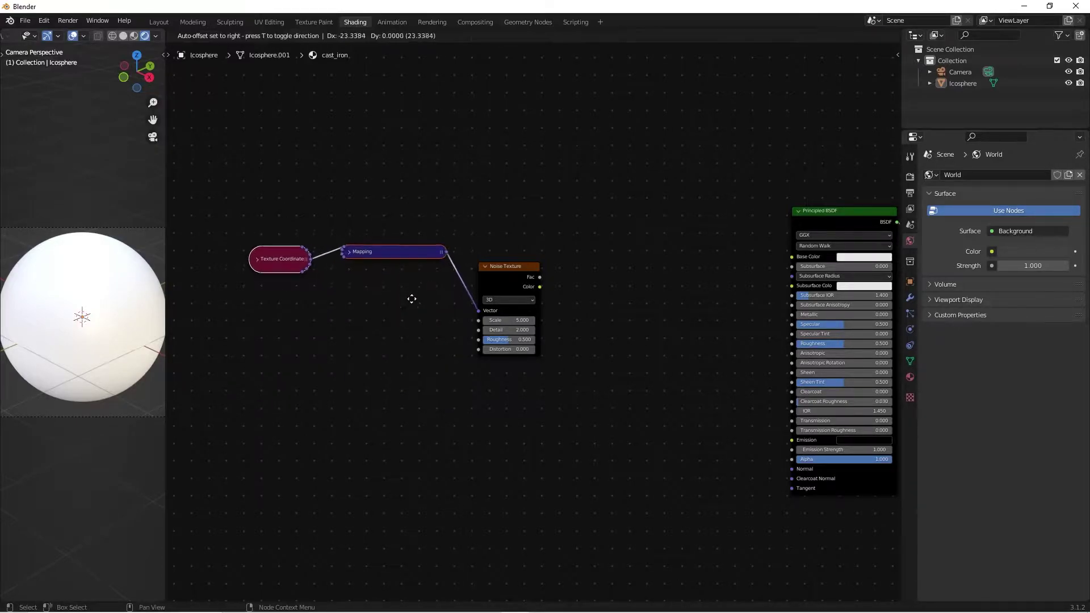
{"action": "left_click", "coordinate": [376, 294]}
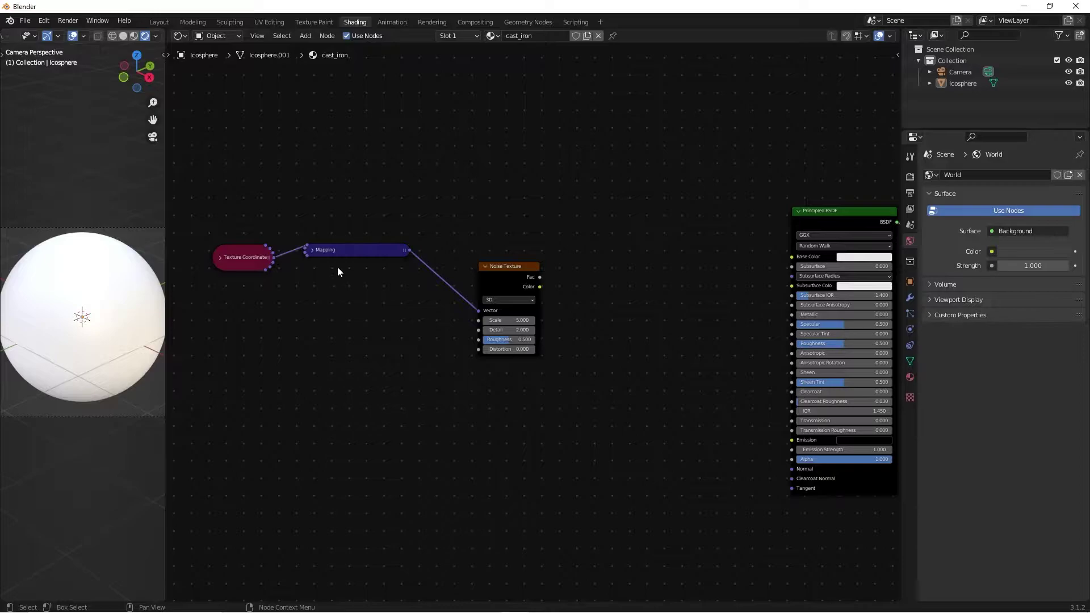
{"action": "left_click_drag", "start_coordinate": [243, 209], "coordinate": [380, 306]}
{"action": "key", "text": "g"}
{"action": "left_click", "coordinate": [343, 275]}
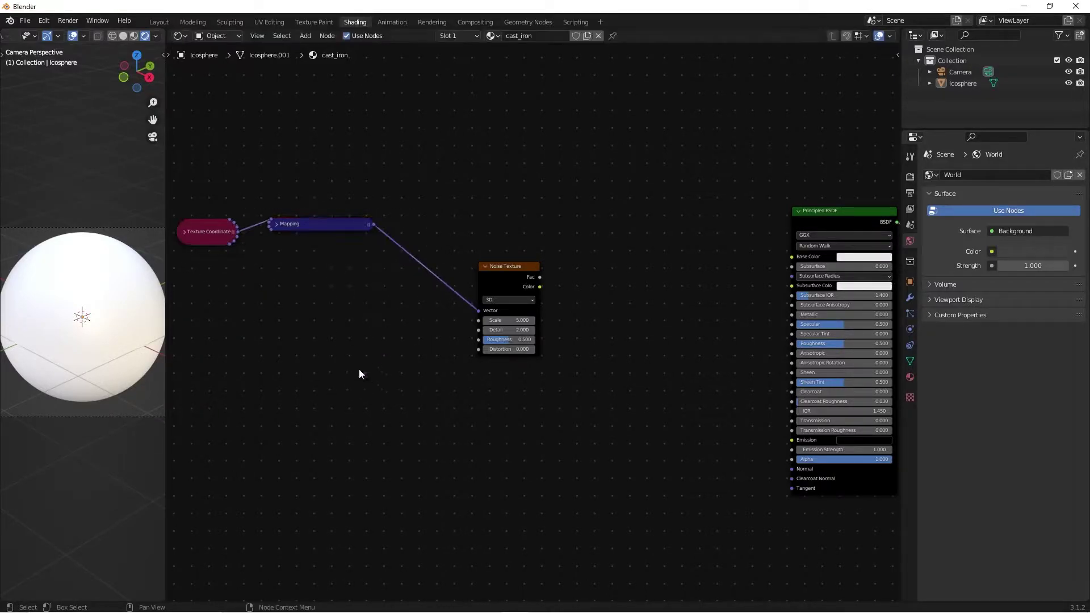
{"action": "left_click_drag", "start_coordinate": [493, 293], "coordinate": [411, 269]}
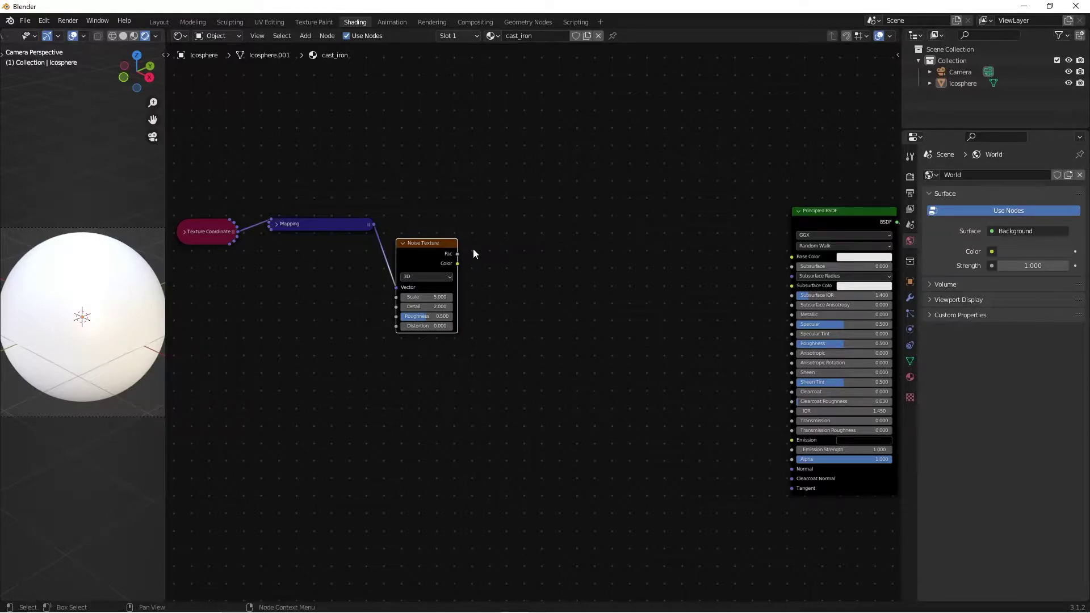
Step: Duplicate the Noise Texture twice, stacking the copies below the original with the Mapping vector linked to each
{"action": "key", "text": "shift+d"}
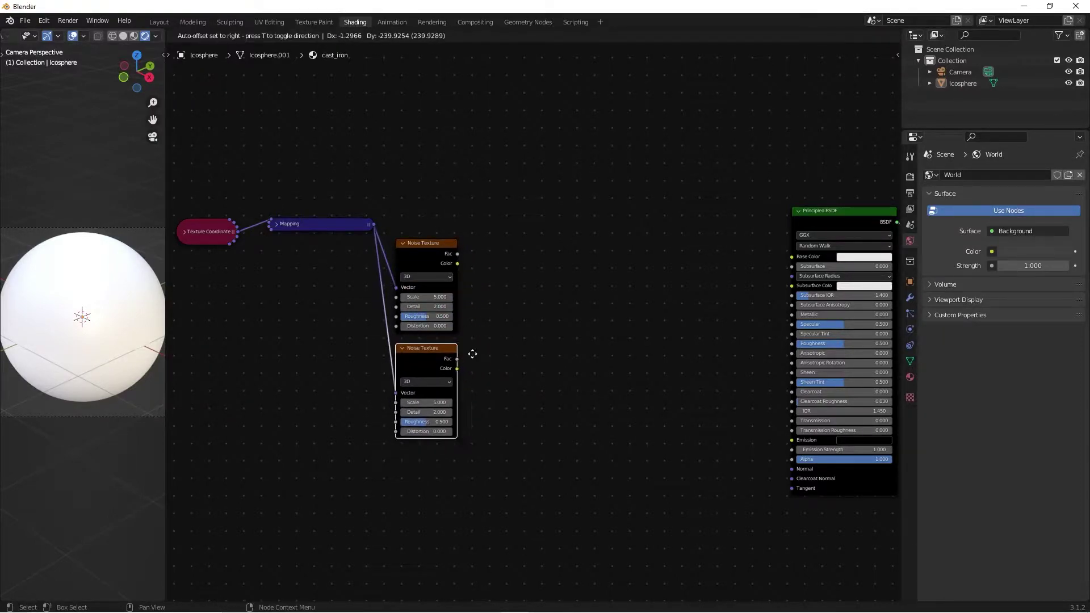
{"action": "left_click", "coordinate": [472, 350]}
{"action": "key", "text": "shift+d"}
{"action": "left_click", "coordinate": [464, 447]}
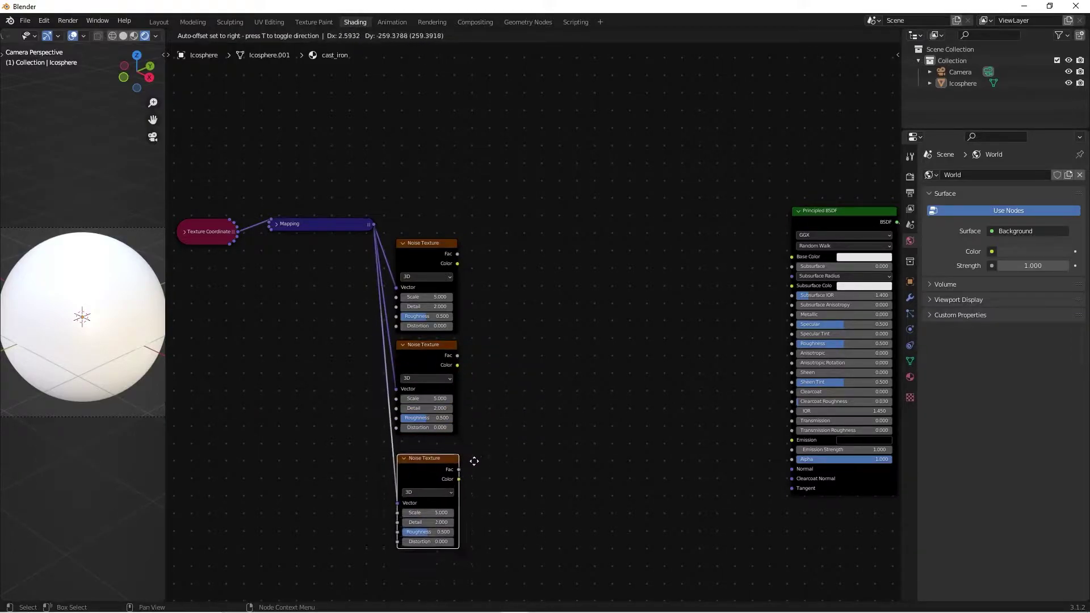
Step: Move the collapsed Texture Coordinate and Mapping nodes down level with the middle Noise Texture
{"action": "left_click_drag", "start_coordinate": [202, 172], "coordinate": [305, 316]}
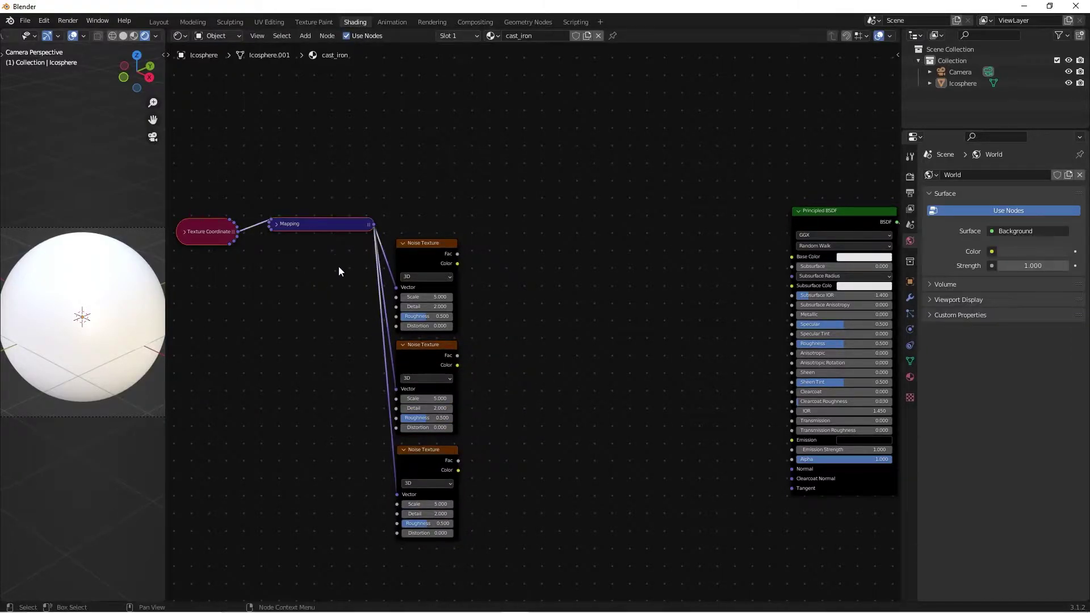
{"action": "key", "text": "g"}
{"action": "left_click", "coordinate": [297, 428]}
Step: Add a ColorRamp node directly beside the uppermost Noise Texture
{"action": "middle_click_drag", "start_coordinate": [573, 413], "coordinate": [616, 414]}
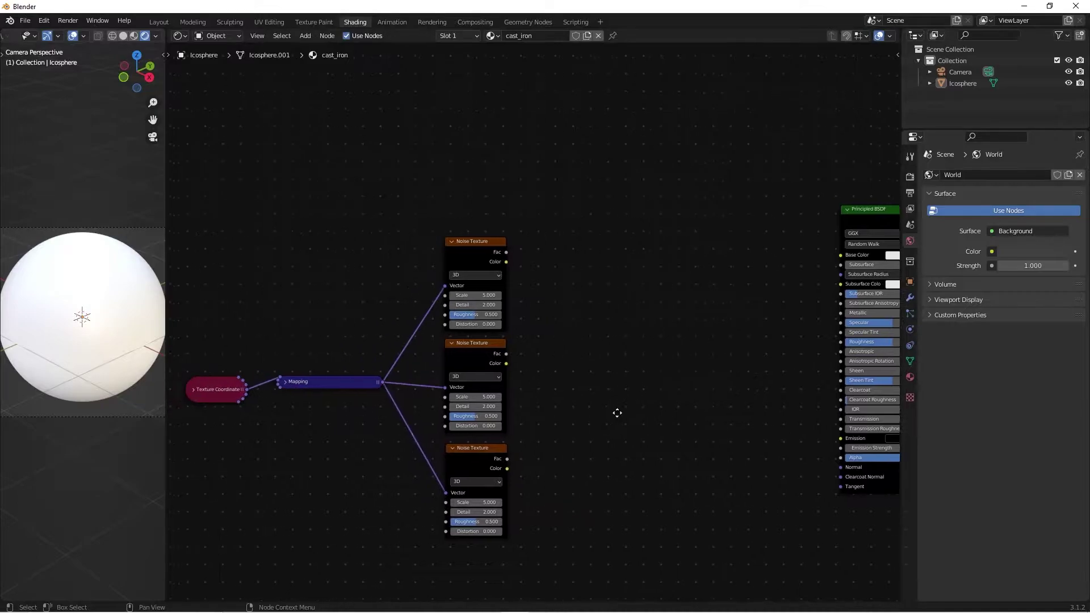
{"action": "scroll", "coordinate": [616, 413], "scroll_direction": "down", "scroll_amount": 2}
{"action": "middle_click_drag", "start_coordinate": [637, 463], "coordinate": [629, 389]}
{"action": "scroll", "coordinate": [547, 309], "scroll_direction": "up", "scroll_amount": 3}
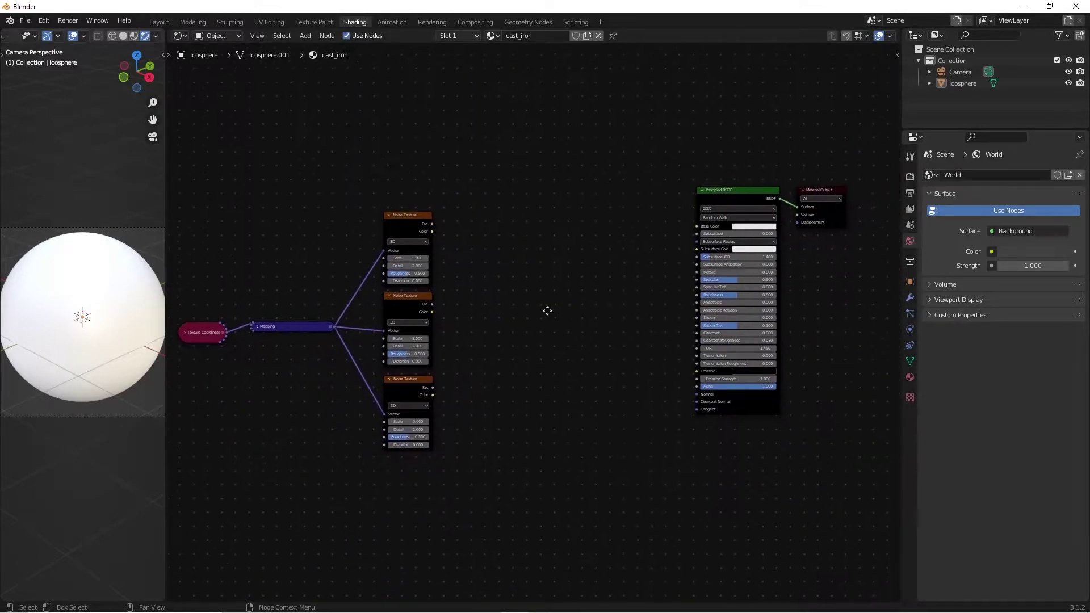
{"action": "key", "text": "shift+a"}
{"action": "left_click", "coordinate": [470, 253]}
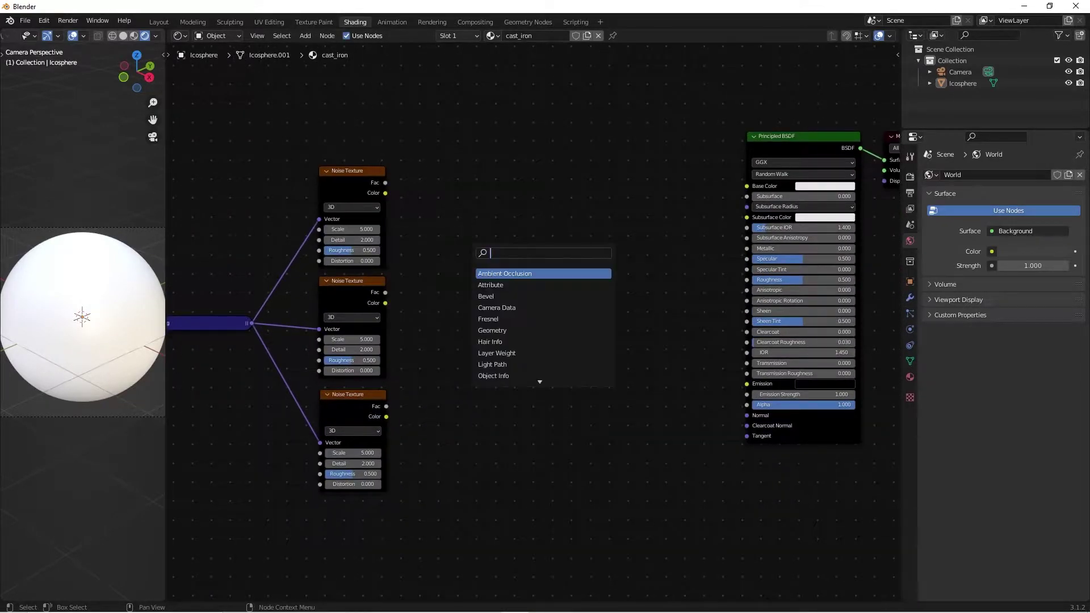
{"action": "type", "text": "color ramp"}
{"action": "key", "text": "Return"}
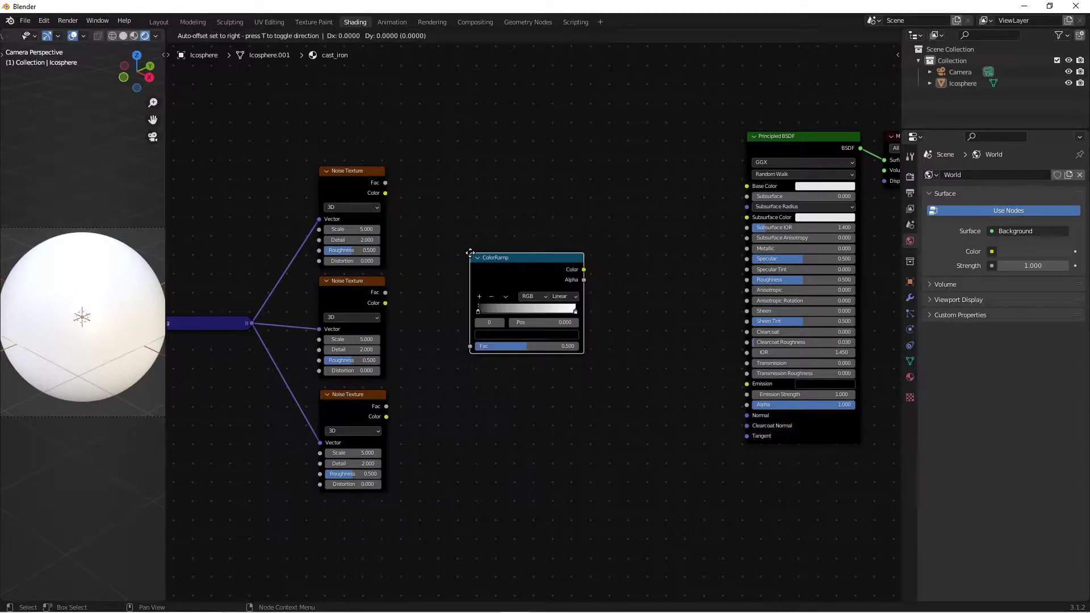
{"action": "left_click", "coordinate": [405, 168]}
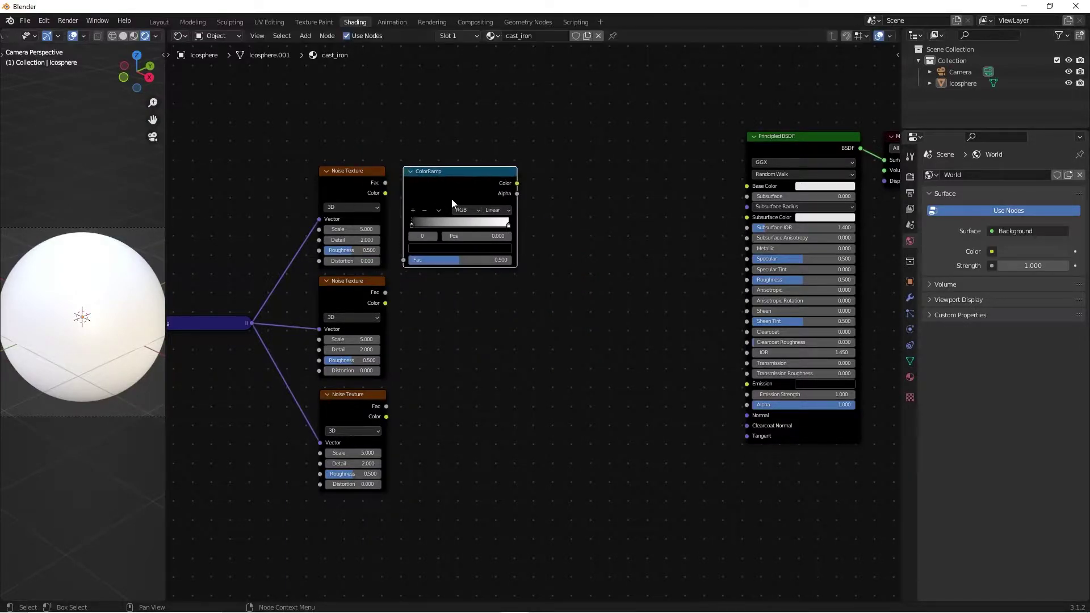
Step: Duplicate the ColorRamp twice, placing one copy beside each of the two lower Noise Textures
{"action": "key", "text": "shift+d"}
{"action": "left_click", "coordinate": [451, 308]}
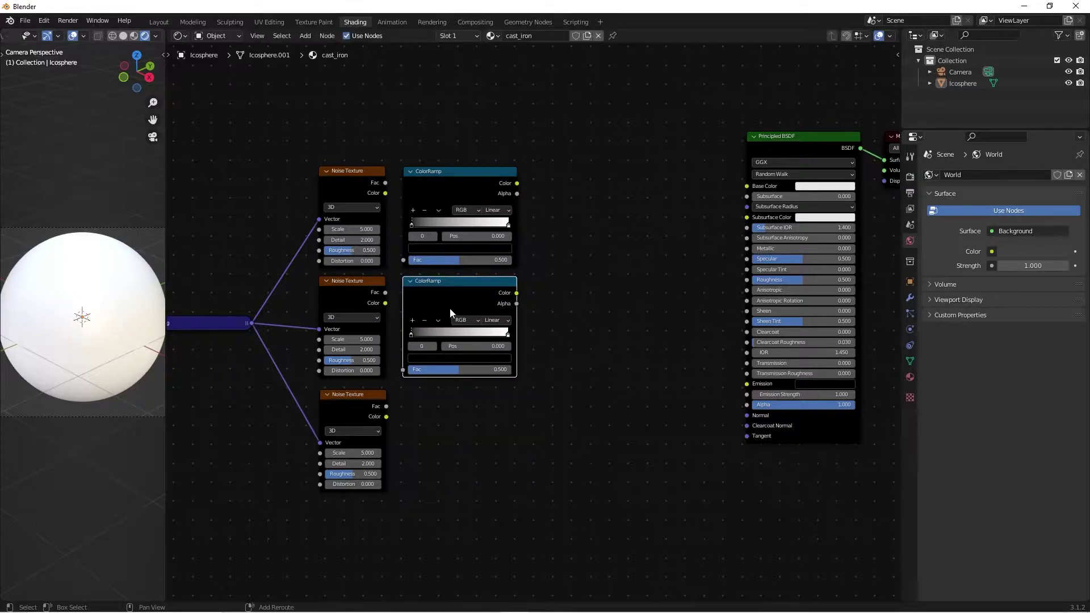
{"action": "key", "text": "shift+d"}
{"action": "left_click", "coordinate": [450, 420]}
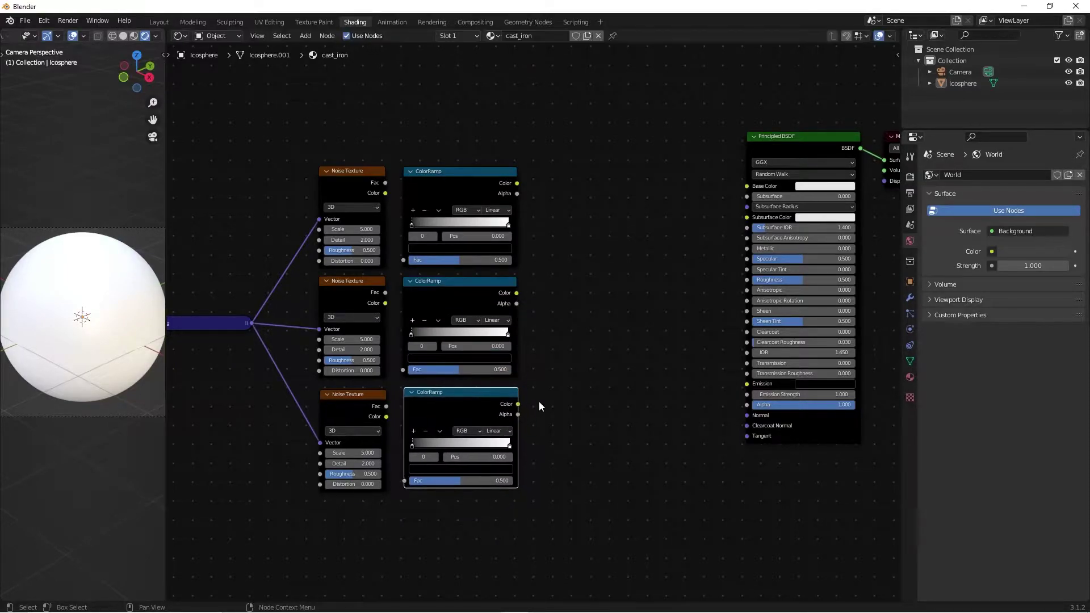
{"action": "left_click", "coordinate": [539, 401]}
Step: Connect the Fac output of each Noise Texture to the Fac input of its neighbouring ColorRamp
{"action": "left_click_drag", "start_coordinate": [385, 183], "coordinate": [403, 369]}
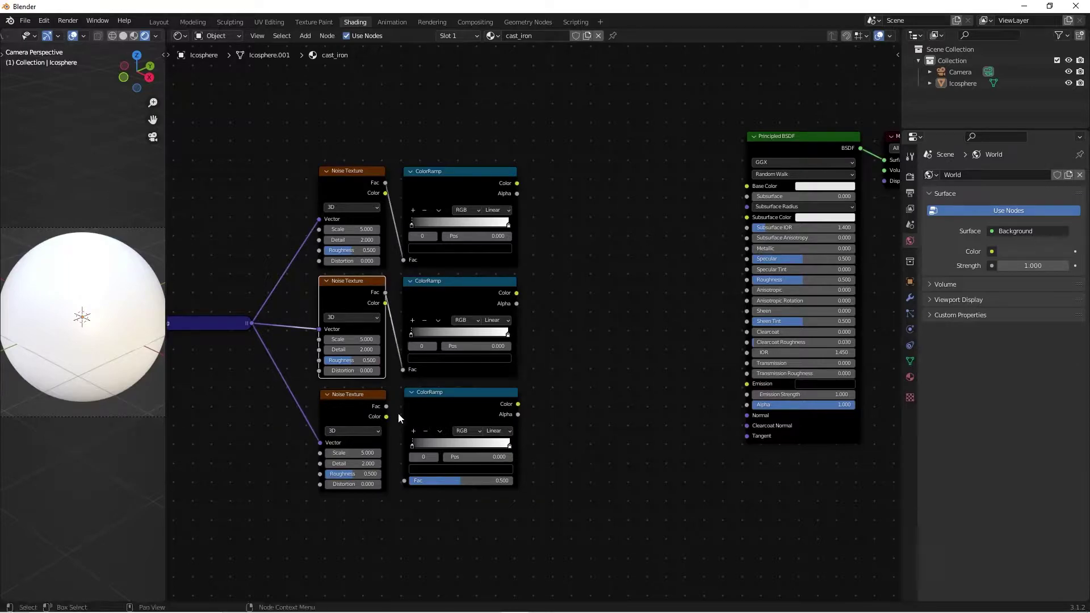
{"action": "left_click_drag", "start_coordinate": [385, 406], "coordinate": [404, 481]}
{"action": "left_click", "coordinate": [624, 322]}
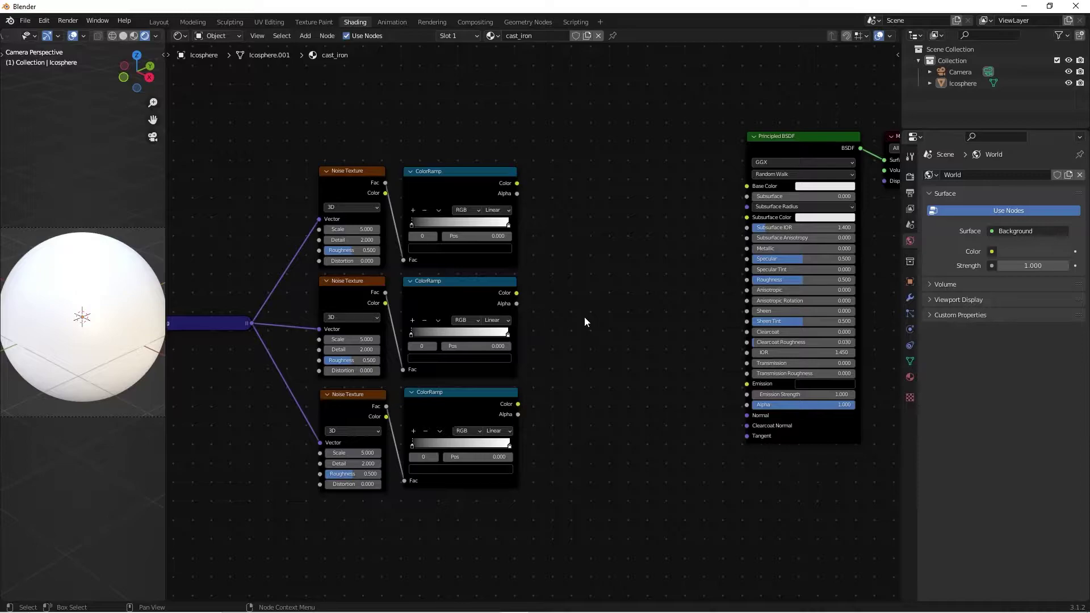
Step: Preview the uppermost ColorRamp's output on the icosphere, leaving the camera view to inspect the pattern from another angle
{"action": "left_click", "coordinate": [349, 177]}
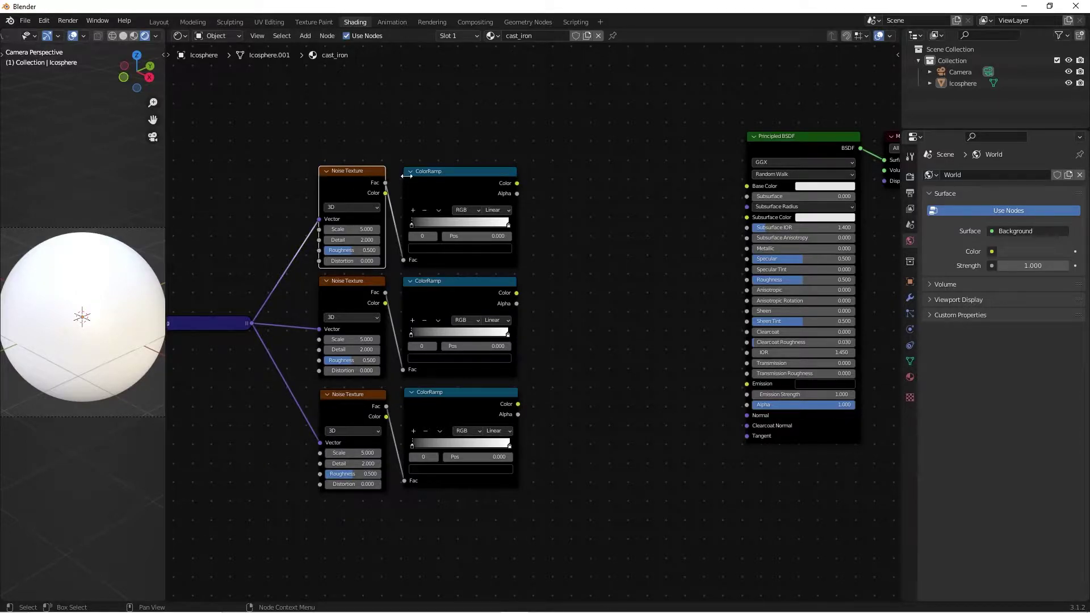
{"action": "left_click", "coordinate": [460, 185]}
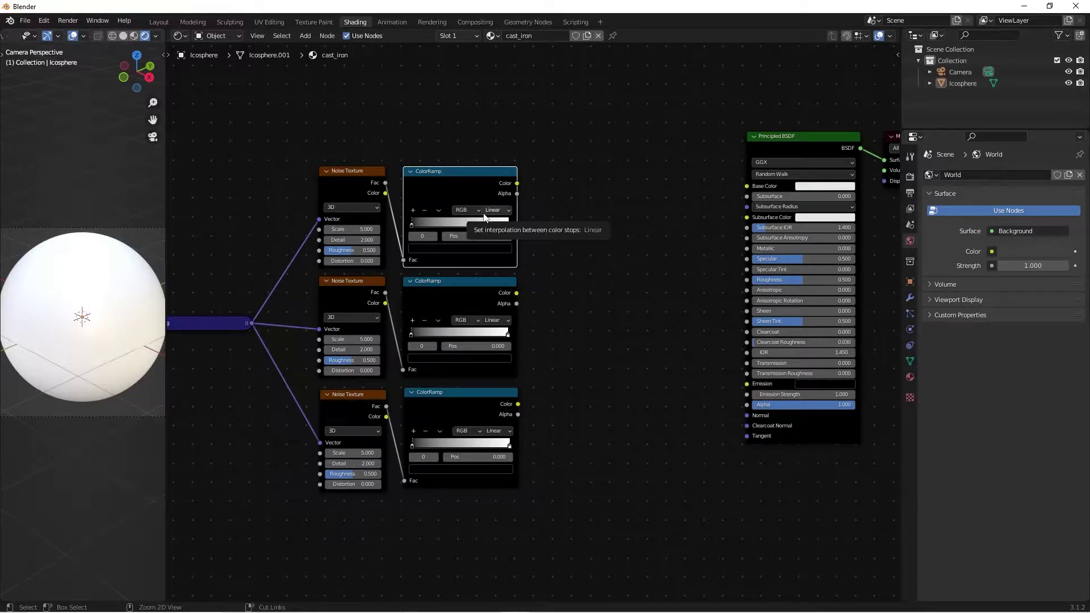
{"action": "left_click", "coordinate": [450, 193], "text": "ctrl+shift"}
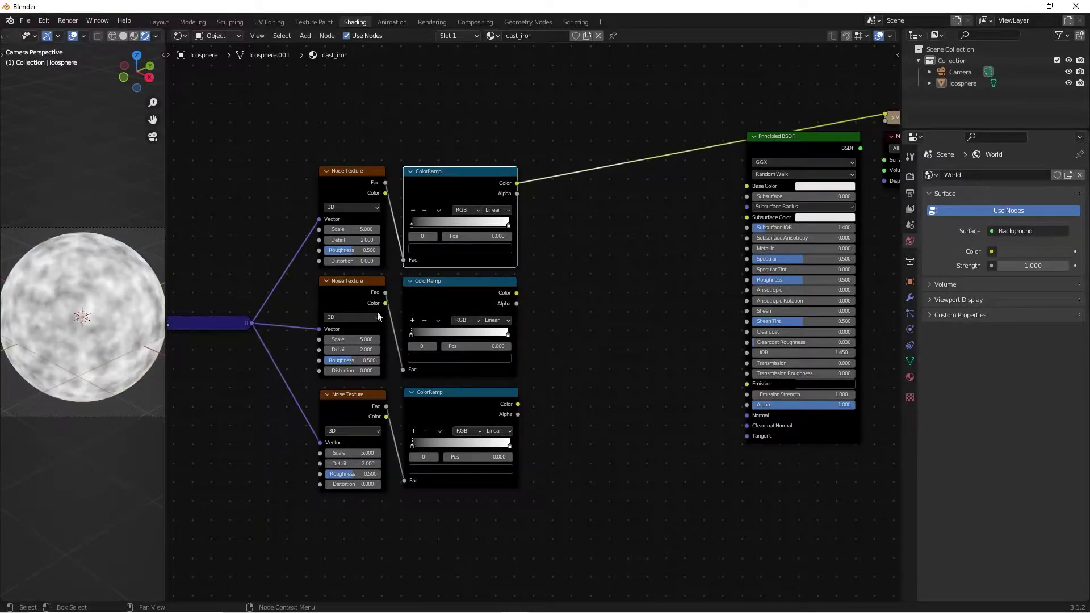
{"action": "key", "text": "KP_0"}
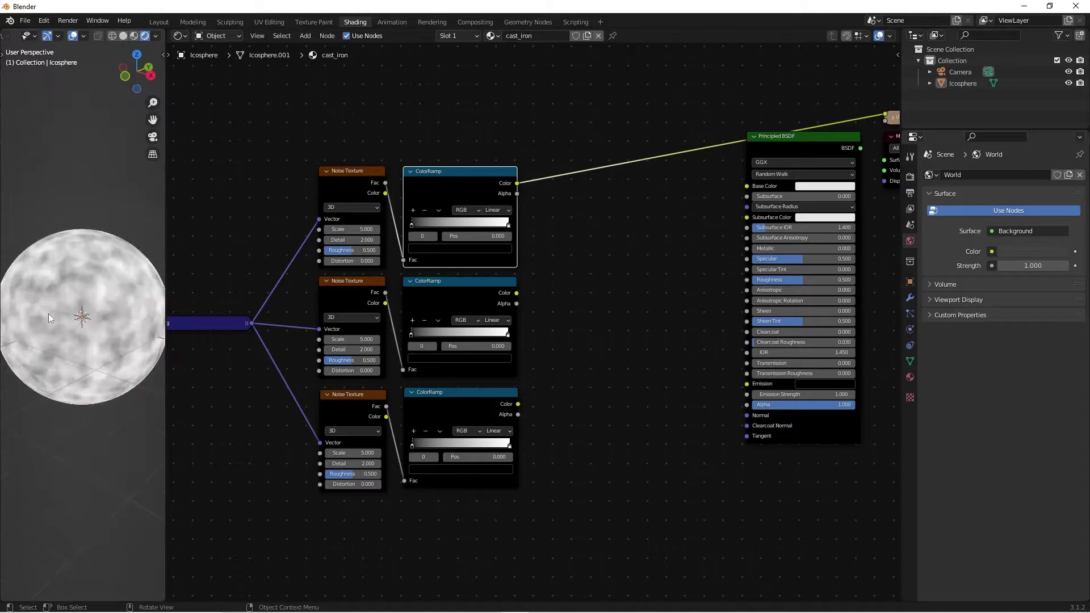
{"action": "middle_click_drag", "start_coordinate": [49, 318], "coordinate": [91, 312]}
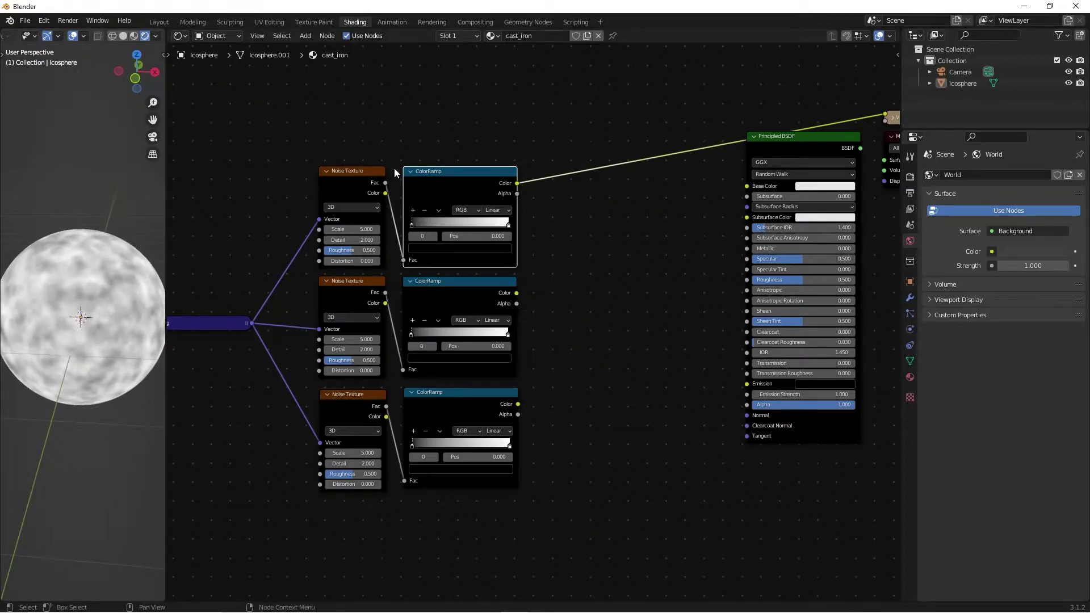
Step: Set the uppermost Noise Texture's Scale to 10, Detail to 10 and Roughness to 0.7
{"action": "scroll", "coordinate": [556, 231], "scroll_direction": "up", "scroll_amount": 3}
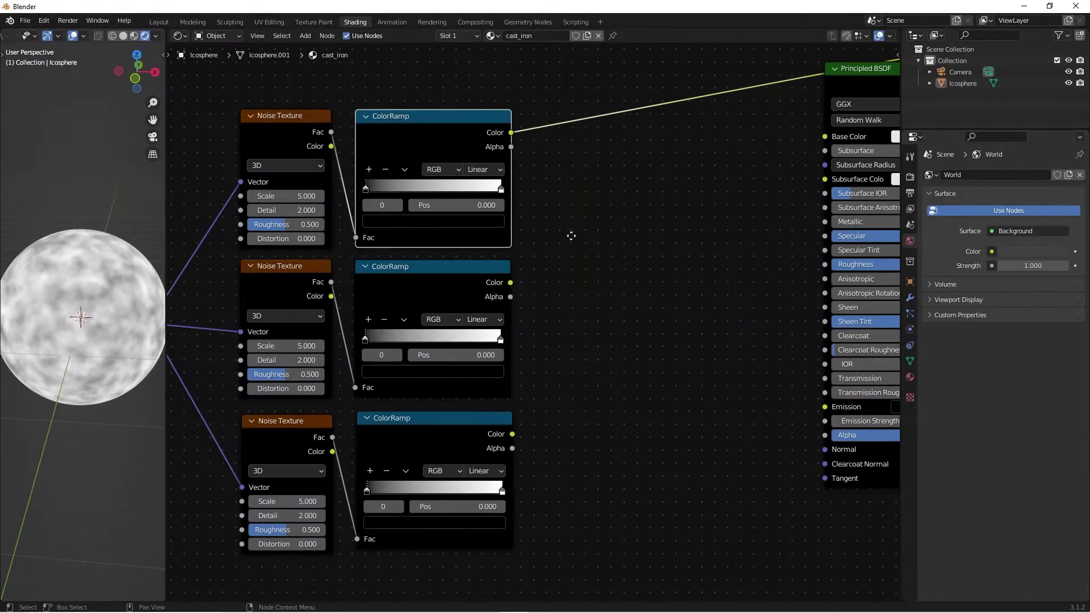
{"action": "scroll", "coordinate": [326, 193], "scroll_direction": "up", "scroll_amount": 2}
{"action": "left_click", "coordinate": [344, 216]}
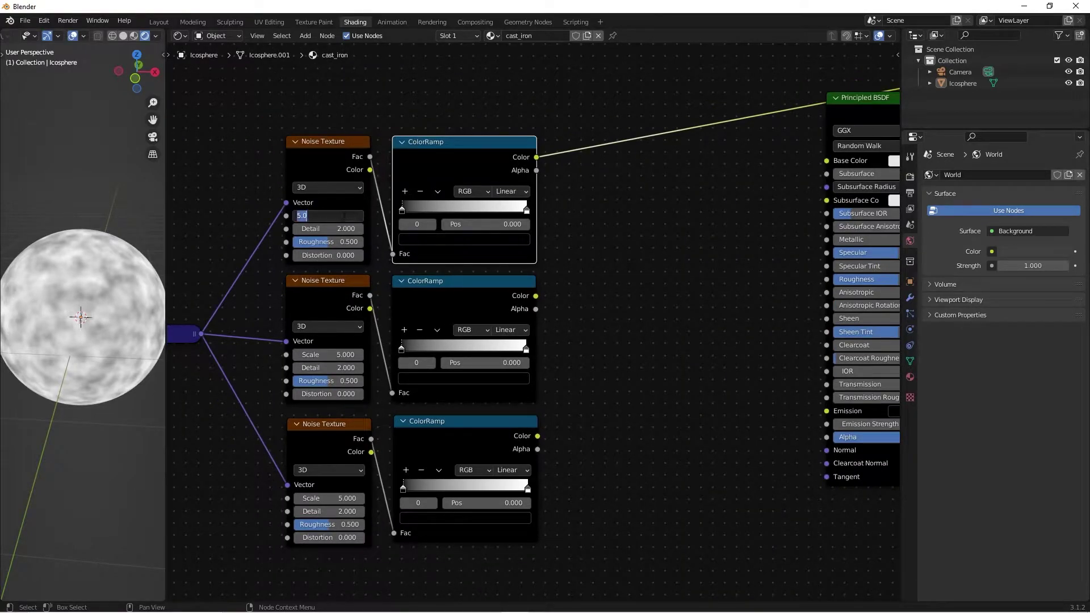
{"action": "type", "text": "10"}
{"action": "key", "text": "Return"}
{"action": "left_click", "coordinate": [351, 229]}
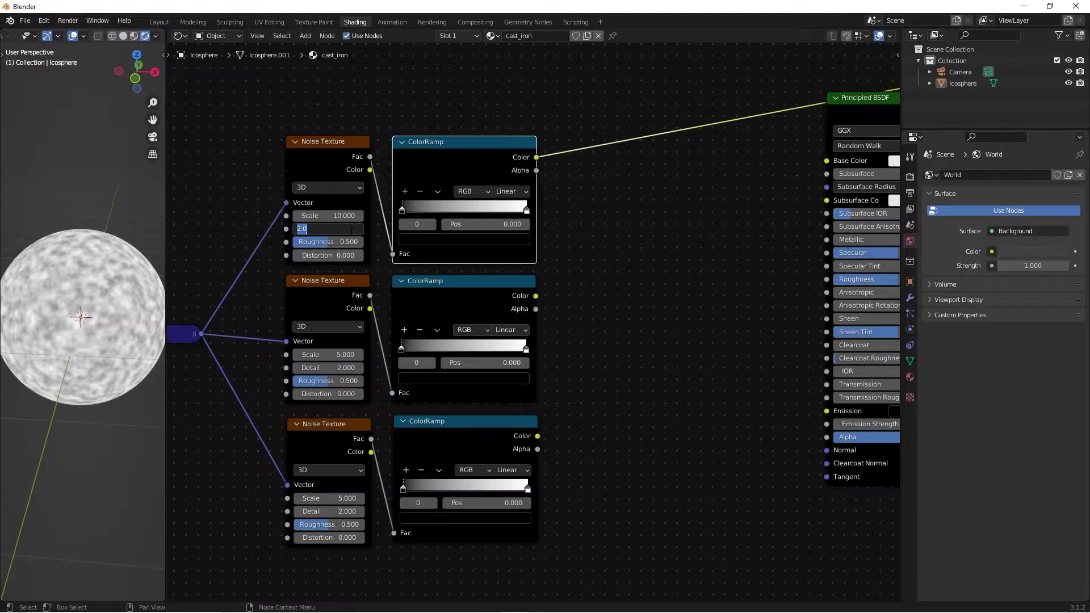
{"action": "type", "text": "10"}
{"action": "key", "text": "Return"}
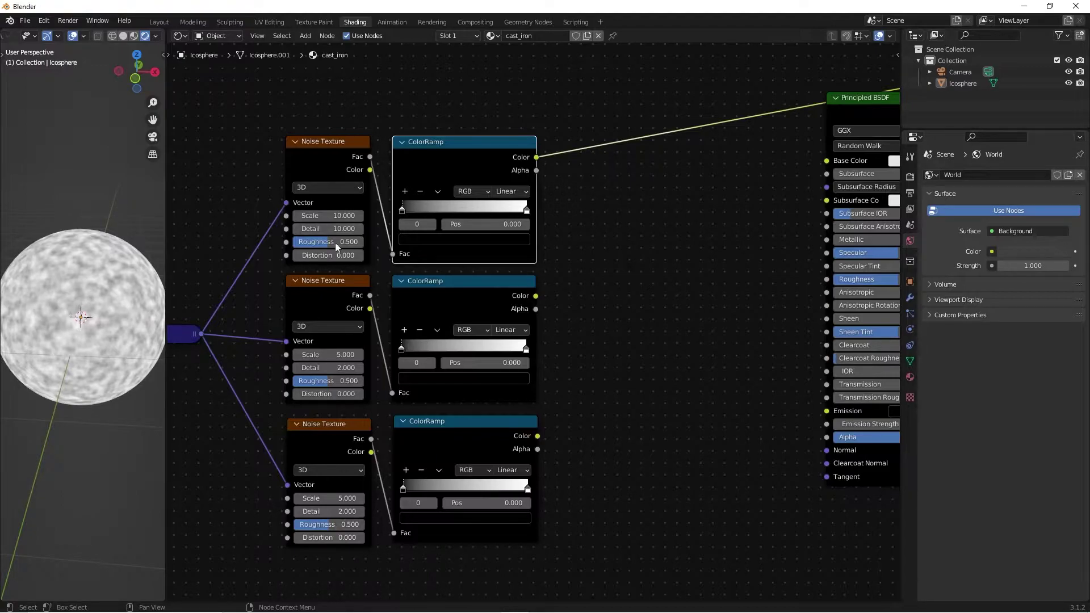
{"action": "left_click", "coordinate": [335, 243]}
{"action": "type", "text": "0.7"}
{"action": "key", "text": "Return"}
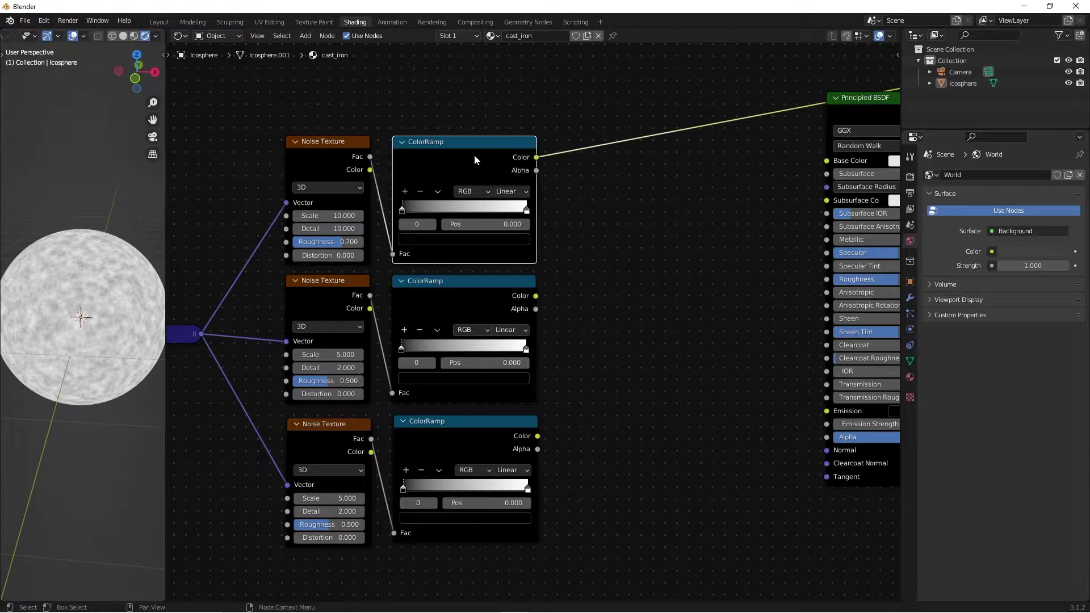
{"action": "left_click", "coordinate": [621, 202]}
{"action": "left_click", "coordinate": [434, 166]}
{"action": "left_click", "coordinate": [475, 298]}
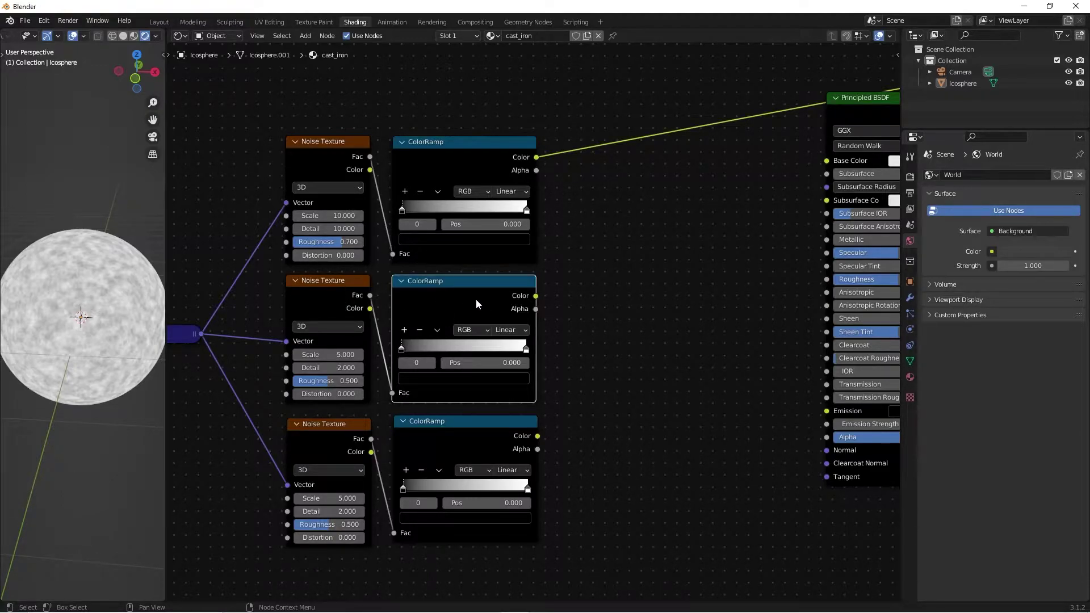
{"action": "left_click", "coordinate": [430, 449]}
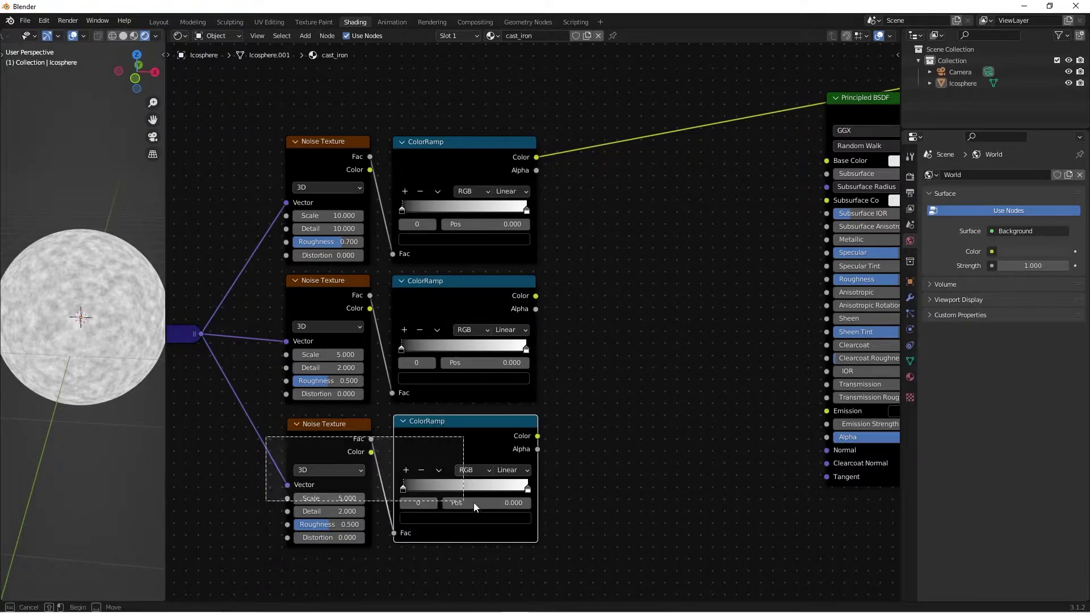
{"action": "left_click", "coordinate": [563, 419]}
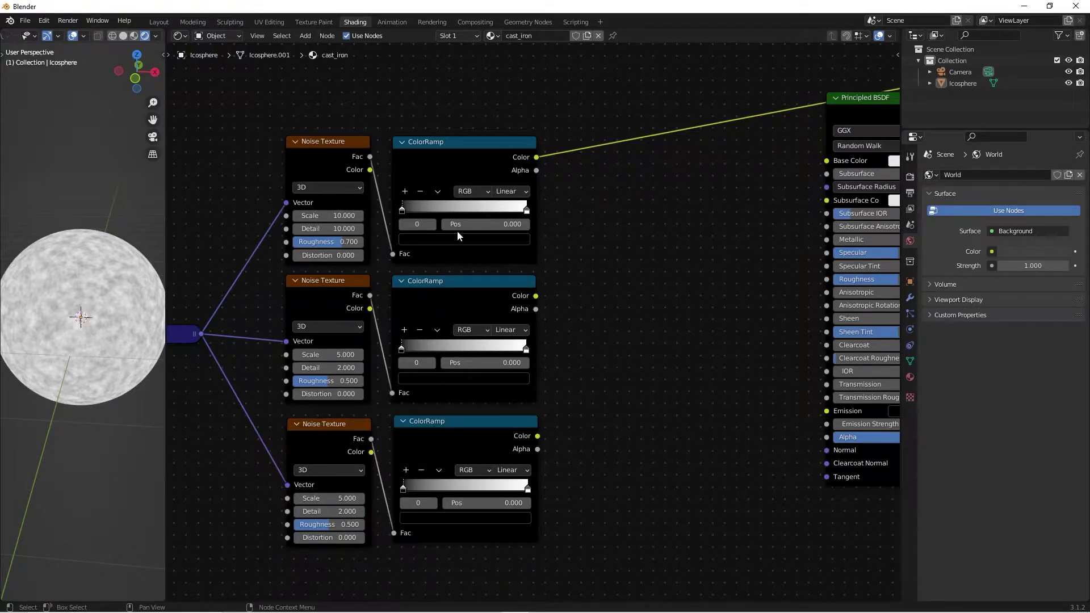
Step: Move the uppermost ColorRamp's white stop to position 0.8 and its black stop to 0.2
{"action": "left_click_drag", "start_coordinate": [526, 210], "coordinate": [501, 211]}
{"action": "left_click", "coordinate": [503, 223]}
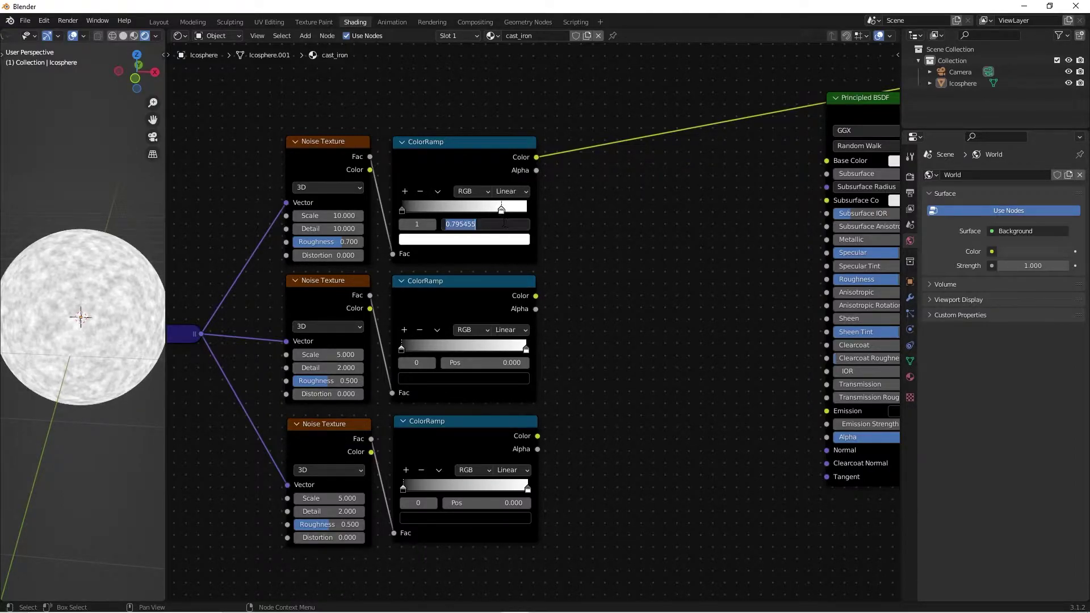
{"action": "key", "text": "BackSpace"}
{"action": "type", "text": "0.8"}
{"action": "key", "text": "Return"}
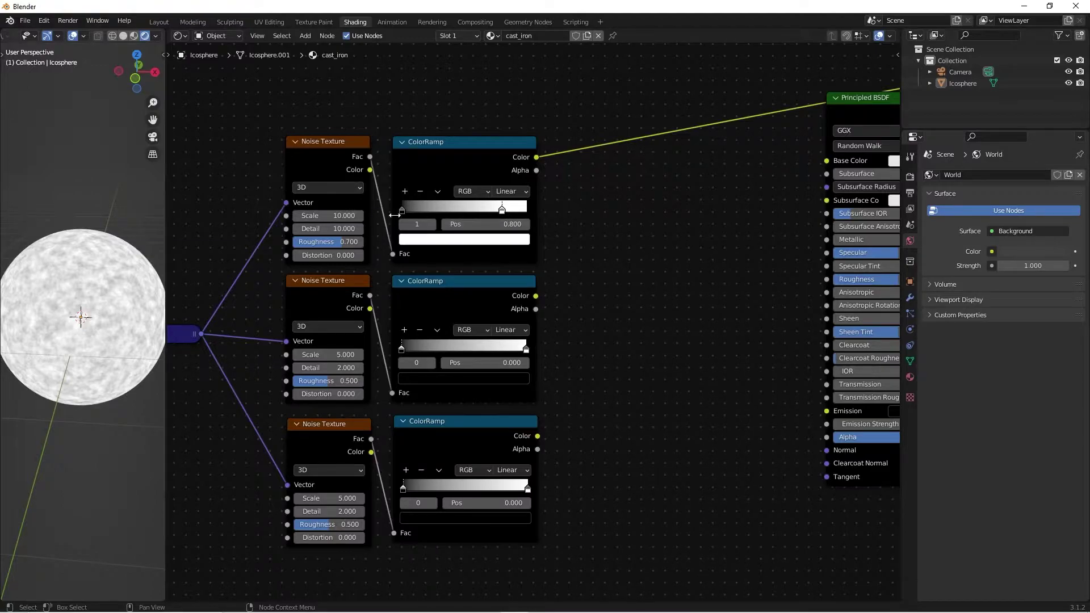
{"action": "left_click_drag", "start_coordinate": [404, 209], "coordinate": [422, 210]}
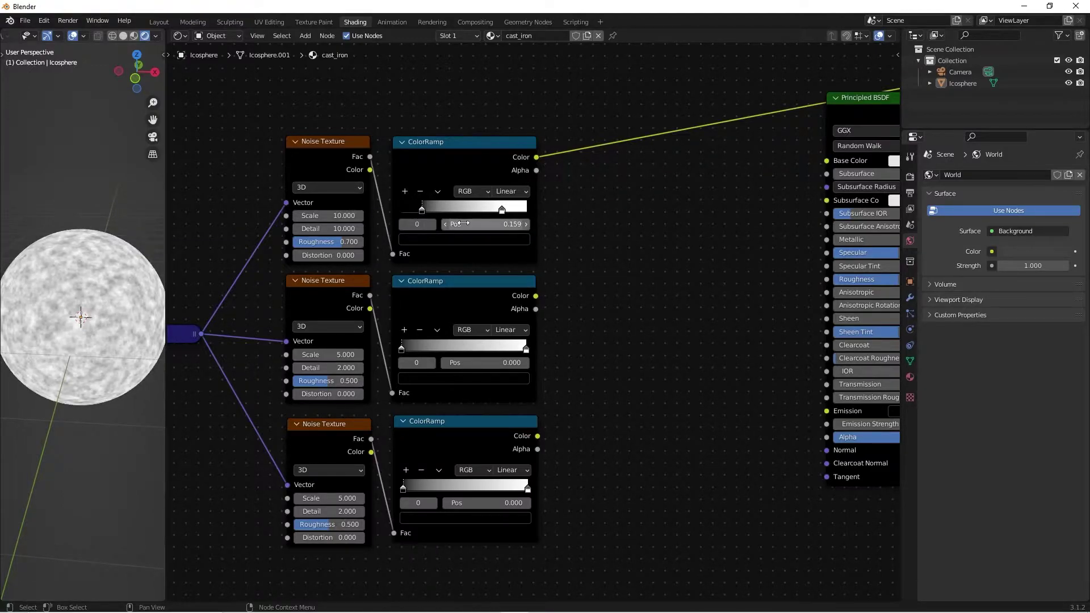
{"action": "left_click", "coordinate": [461, 225]}
{"action": "type", "text": "0.2"}
{"action": "key", "text": "Return"}
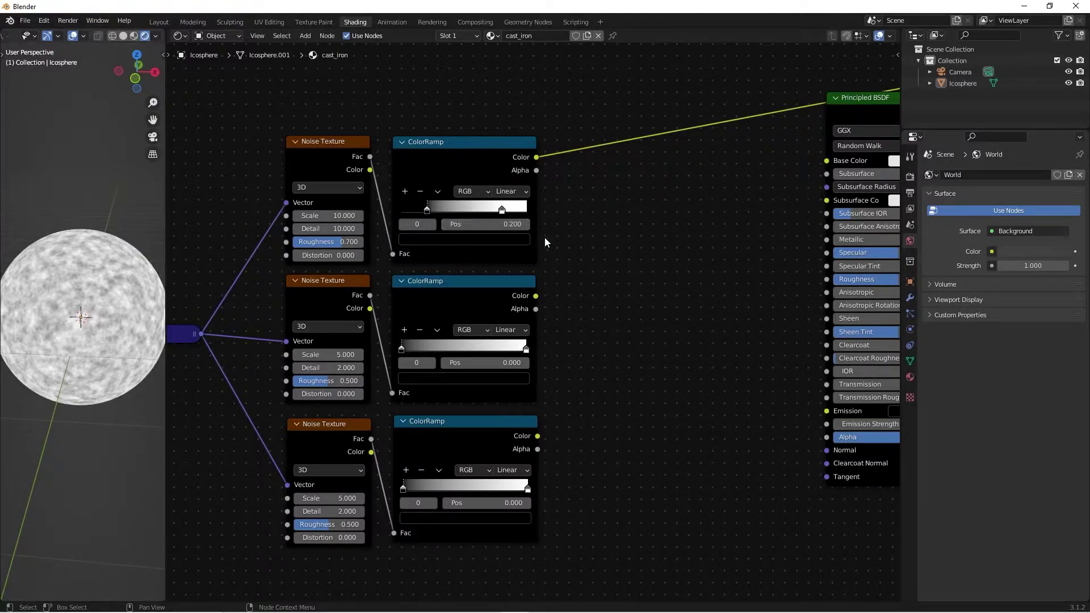
Step: Examine the uppermost ColorRamp's noise pattern on the icosphere up close and from another angle
{"action": "left_click", "coordinate": [110, 287]}
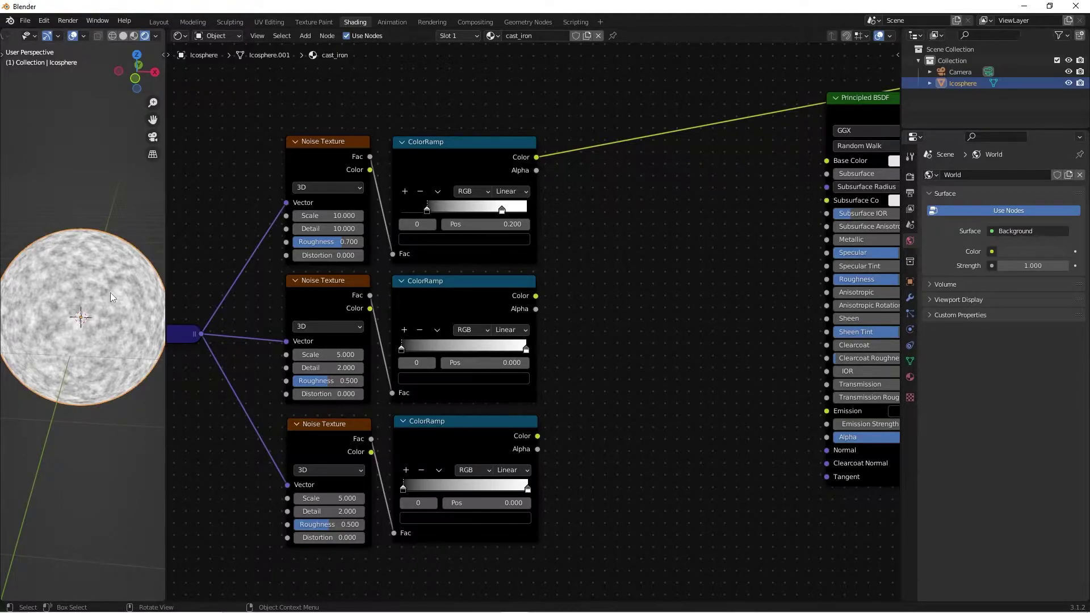
{"action": "scroll", "coordinate": [21, 303], "scroll_direction": "up", "scroll_amount": 4}
{"action": "middle_click_drag", "start_coordinate": [20, 303], "coordinate": [74, 302]}
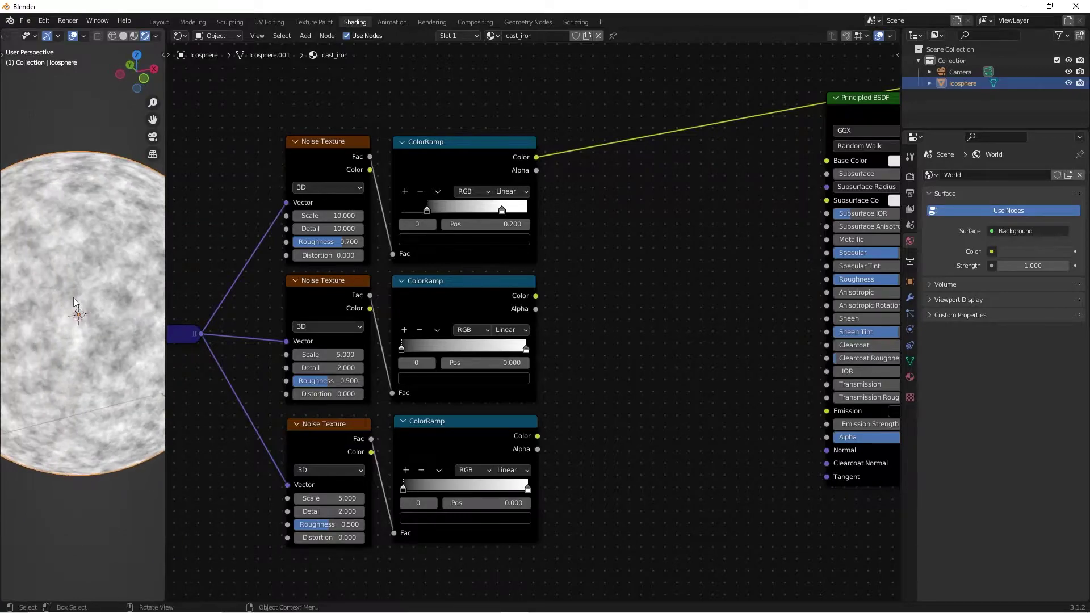
{"action": "scroll", "coordinate": [662, 268], "scroll_direction": "down", "scroll_amount": 1}
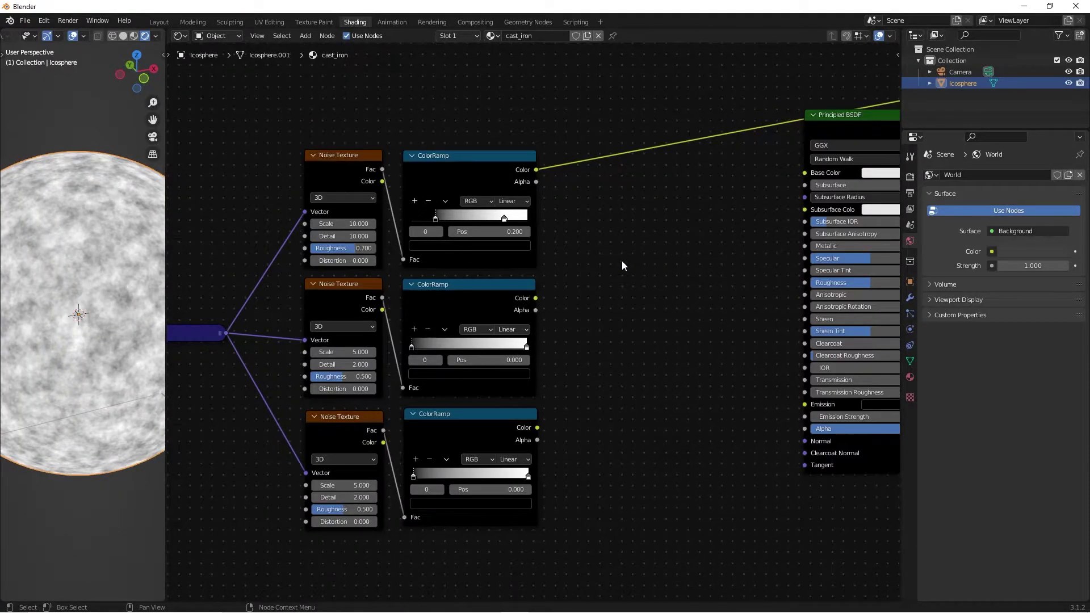
{"action": "left_click", "coordinate": [467, 184]}
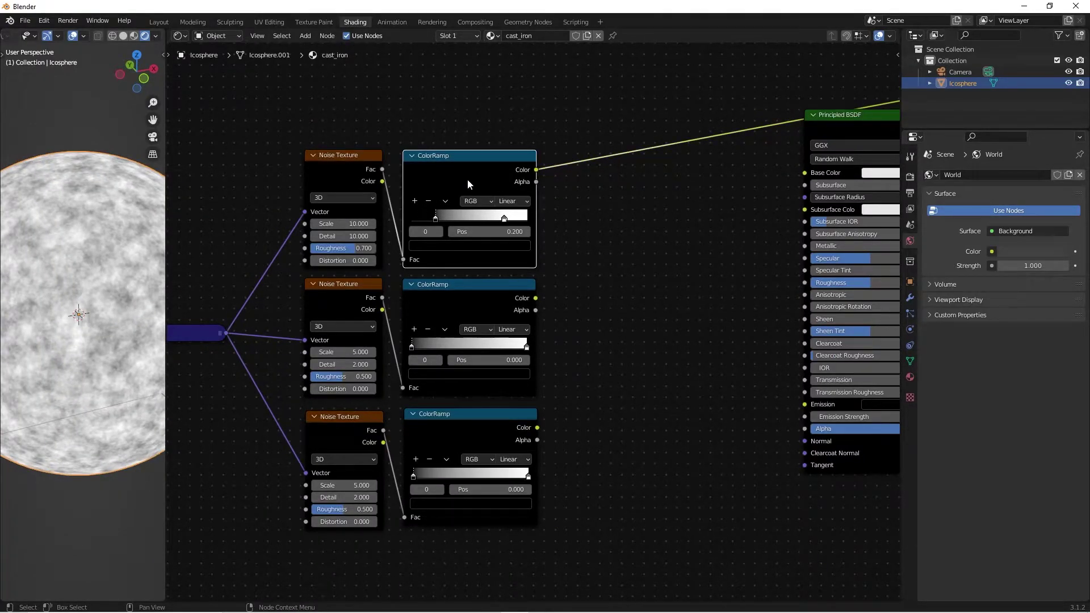
{"action": "left_click", "coordinate": [649, 232]}
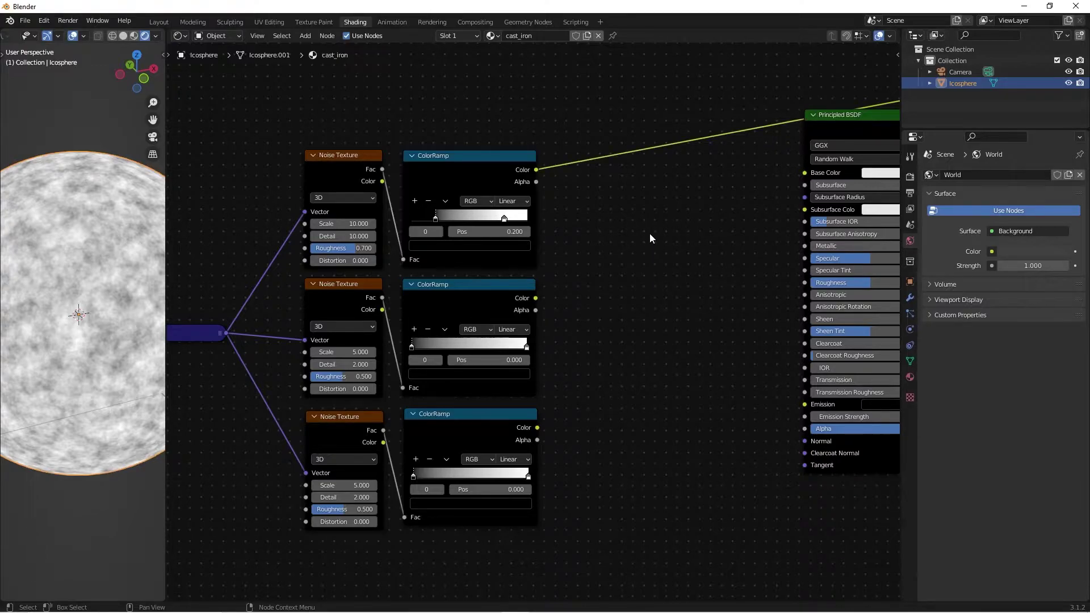
{"action": "middle_click_drag", "start_coordinate": [523, 310], "coordinate": [564, 270]}
{"action": "left_click", "coordinate": [496, 261]}
{"action": "middle_click_drag", "start_coordinate": [679, 308], "coordinate": [693, 304]}
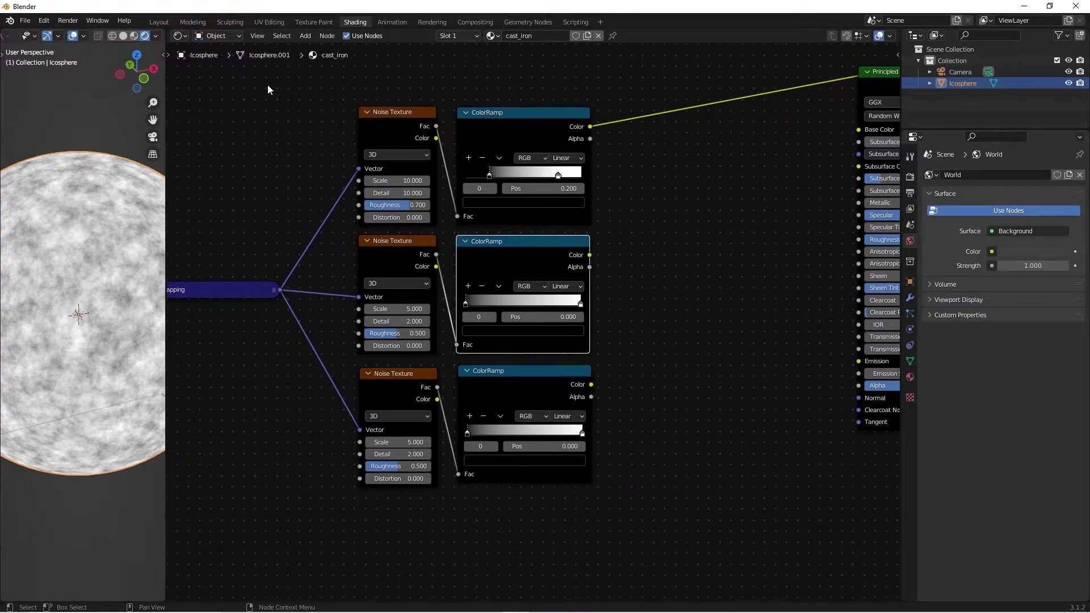
{"action": "left_click_drag", "start_coordinate": [319, 97], "coordinate": [580, 200]}
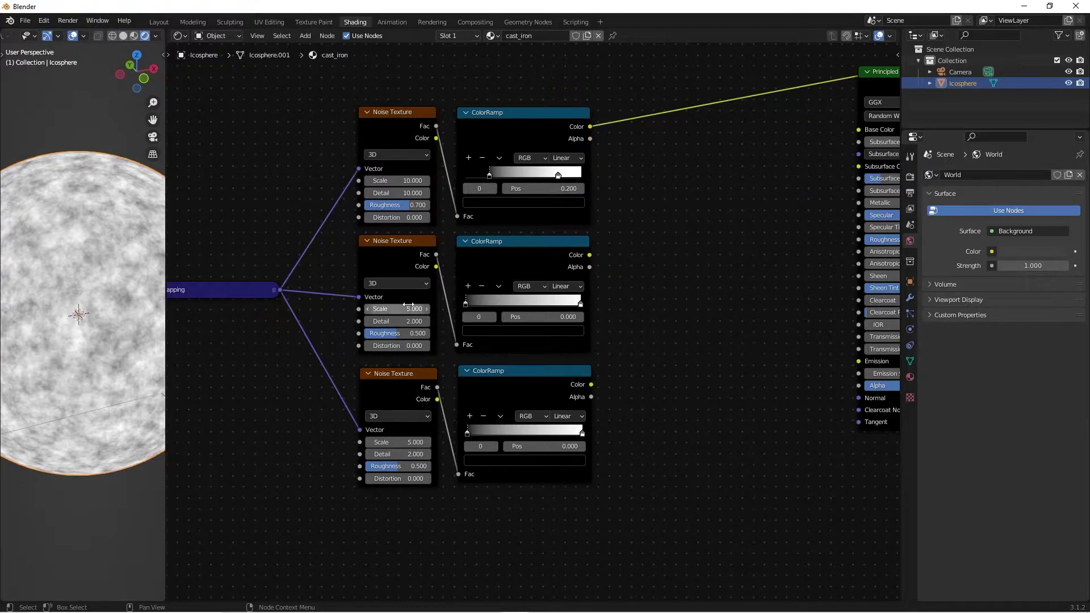
Step: Set the middle Noise Texture's Scale to 25, Detail to 12 and Roughness to 0.7
{"action": "left_click", "coordinate": [384, 310]}
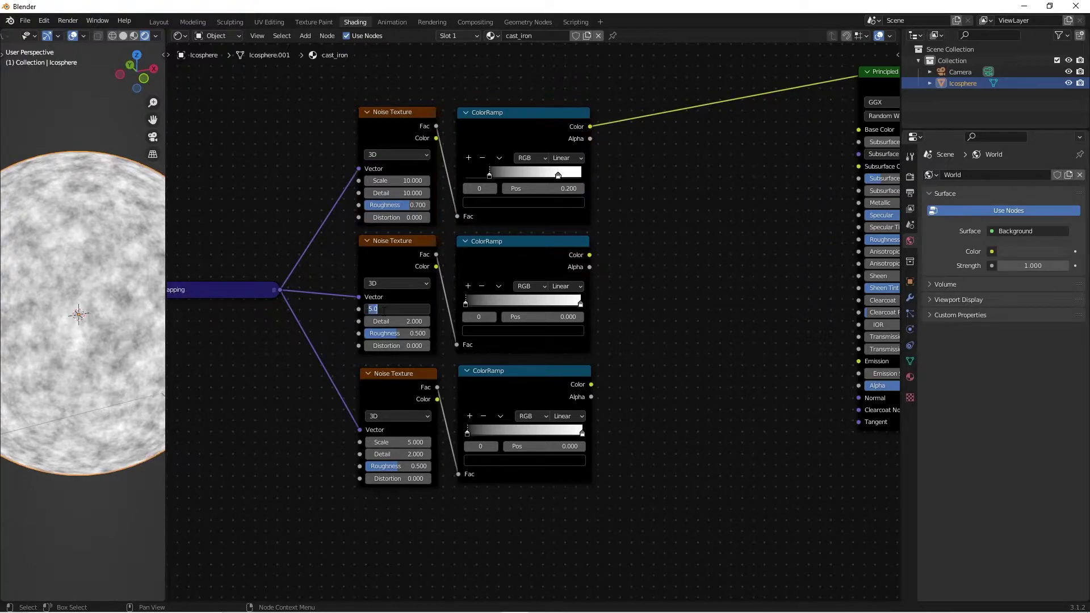
{"action": "type", "text": "25"}
{"action": "key", "text": "Return"}
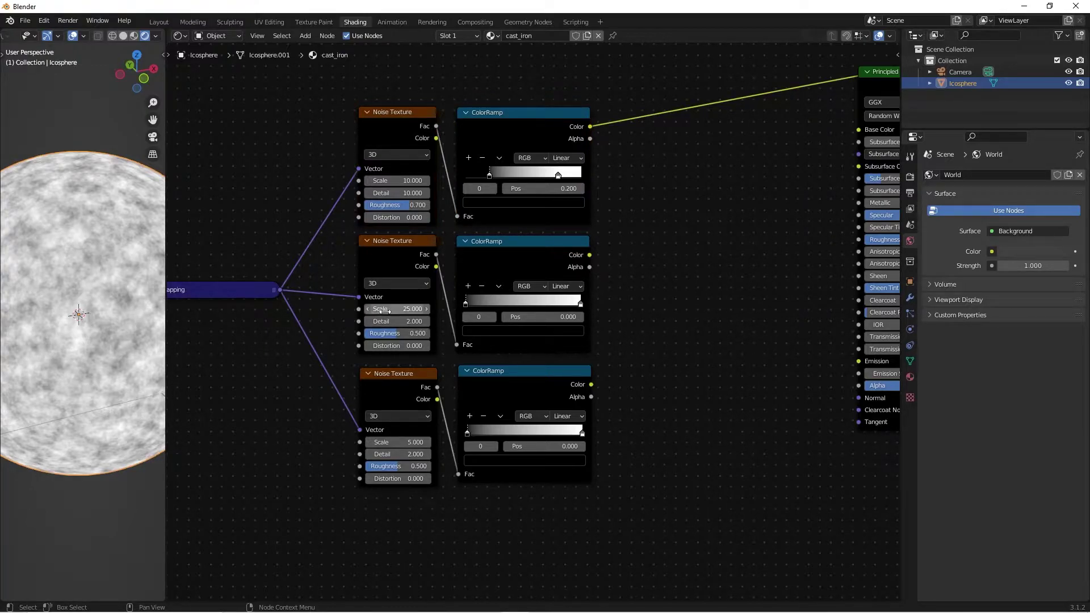
{"action": "left_click", "coordinate": [425, 321]}
{"action": "type", "text": "12"}
{"action": "key", "text": "Return"}
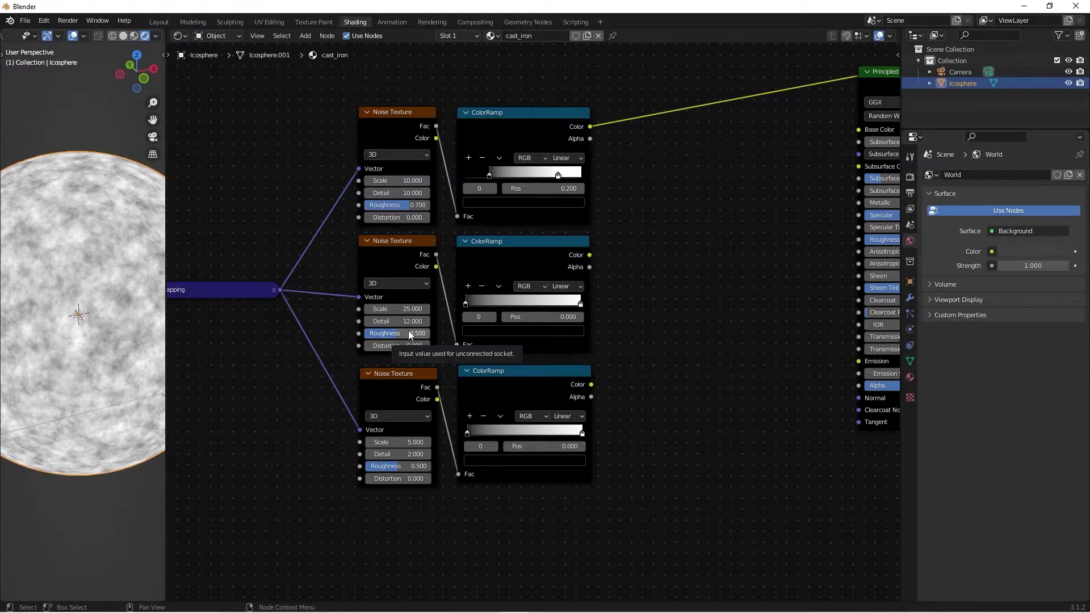
{"action": "left_click", "coordinate": [410, 332]}
{"action": "type", "text": "0.7"}
{"action": "key", "text": "Return"}
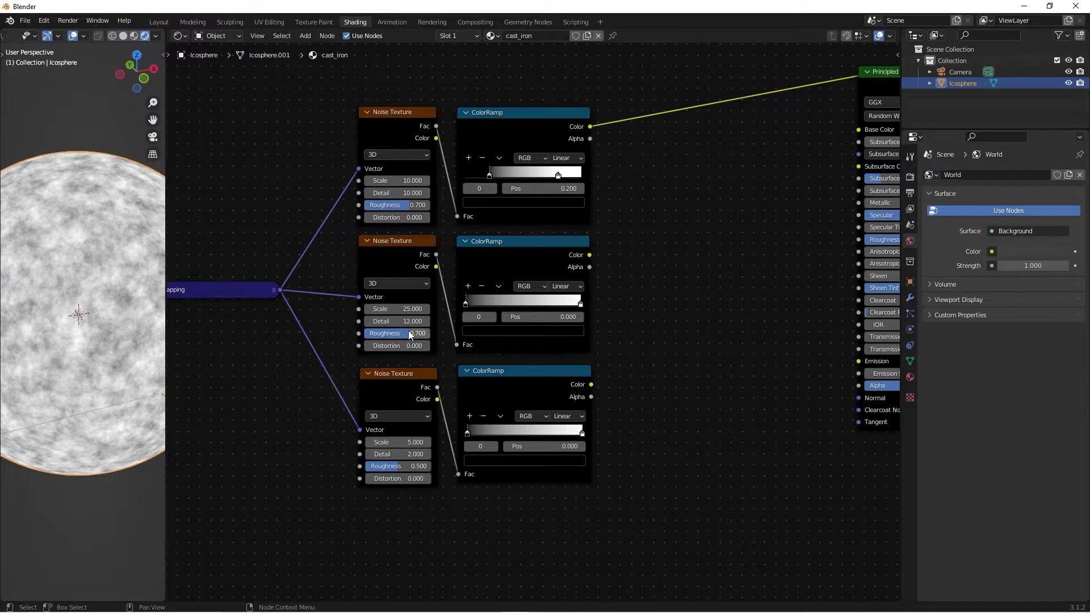
Step: Move the middle ColorRamp's black stop to position 0.1 and its white stop to 0.9
{"action": "left_click_drag", "start_coordinate": [466, 304], "coordinate": [476, 304]}
{"action": "left_click", "coordinate": [552, 319]}
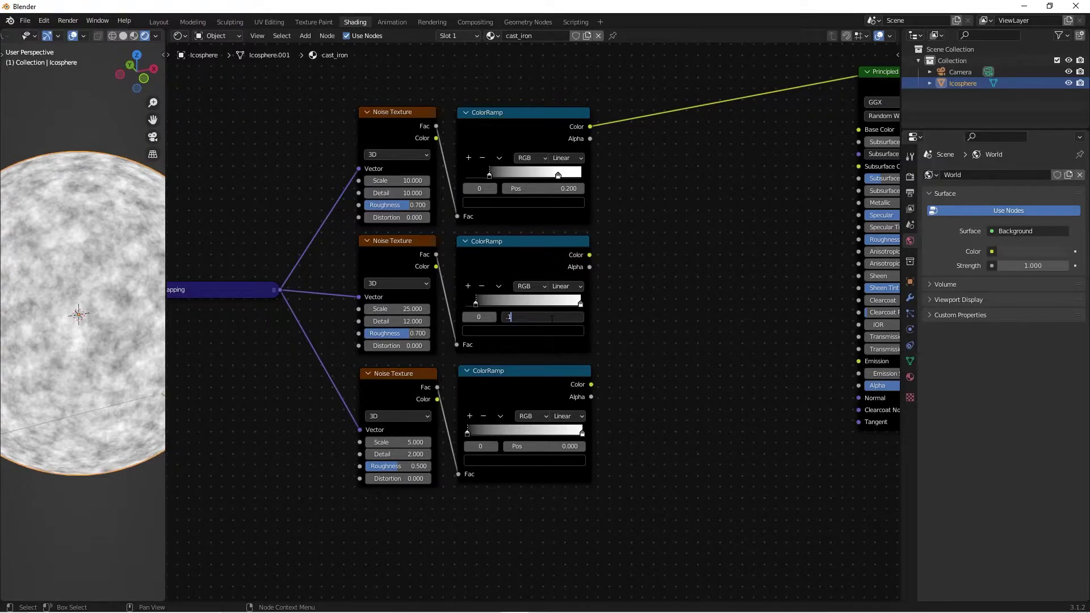
{"action": "key", "text": "Return"}
{"action": "left_click_drag", "start_coordinate": [580, 304], "coordinate": [571, 305]}
{"action": "left_click", "coordinate": [567, 315]}
{"action": "key", "text": "BackSpace"}
{"action": "type", "text": "0.9"}
{"action": "key", "text": "Return"}
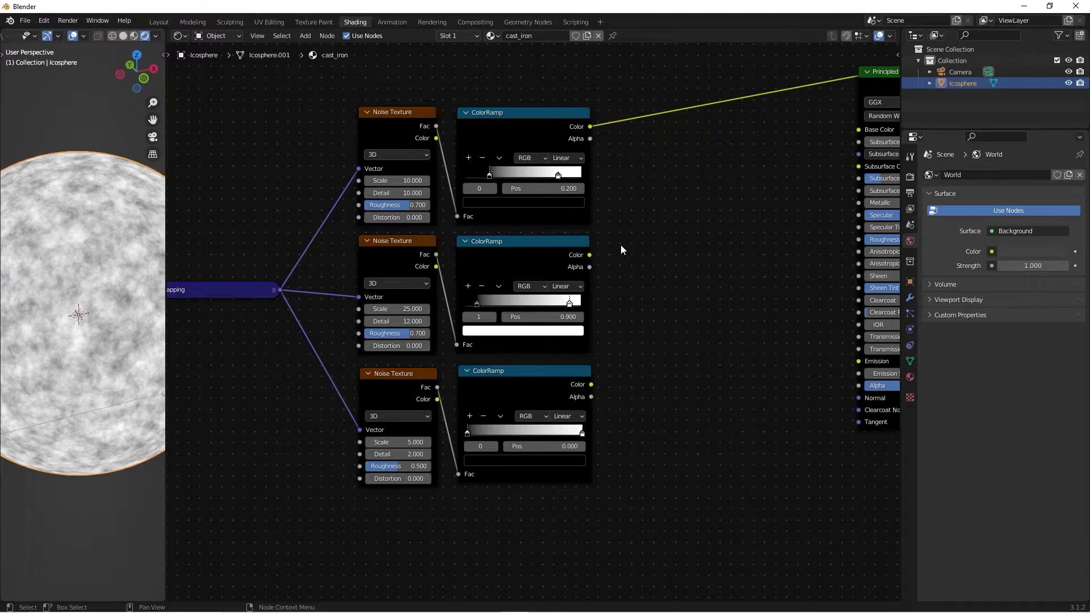
Step: Preview the middle ColorRamp's color output on the icosphere
{"action": "middle_click_drag", "start_coordinate": [676, 244], "coordinate": [689, 272]}
{"action": "left_click", "coordinate": [564, 296]}
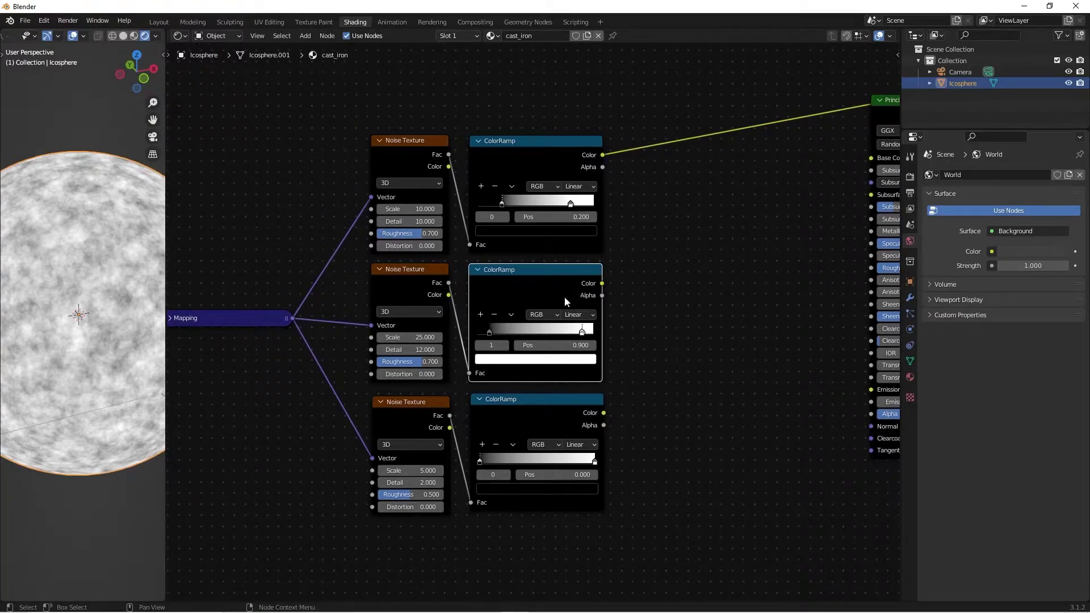
{"action": "left_click", "coordinate": [706, 321]}
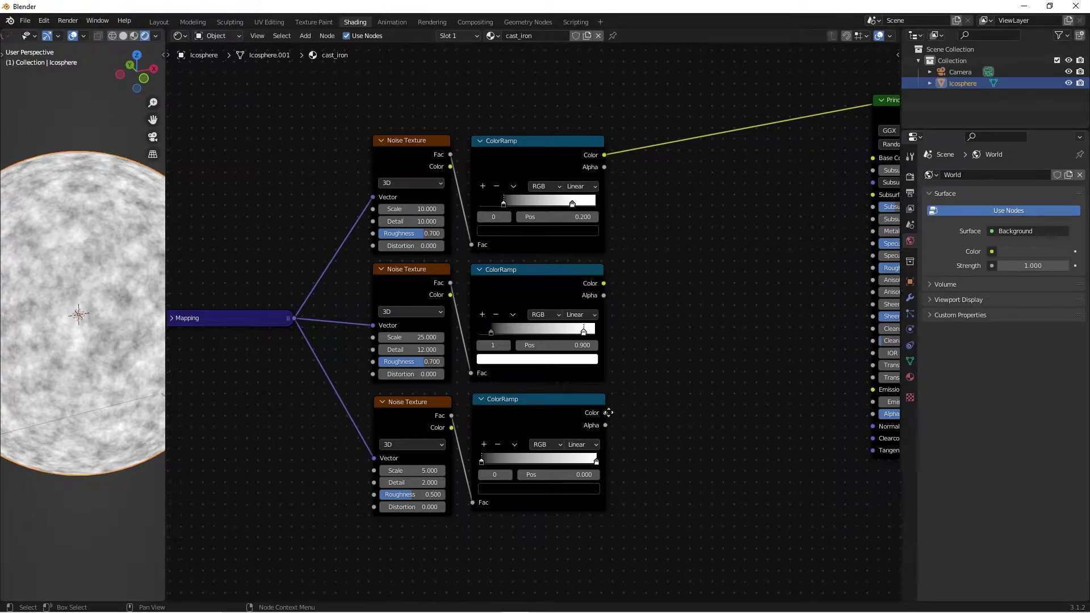
{"action": "middle_click_drag", "start_coordinate": [511, 403], "coordinate": [549, 355]}
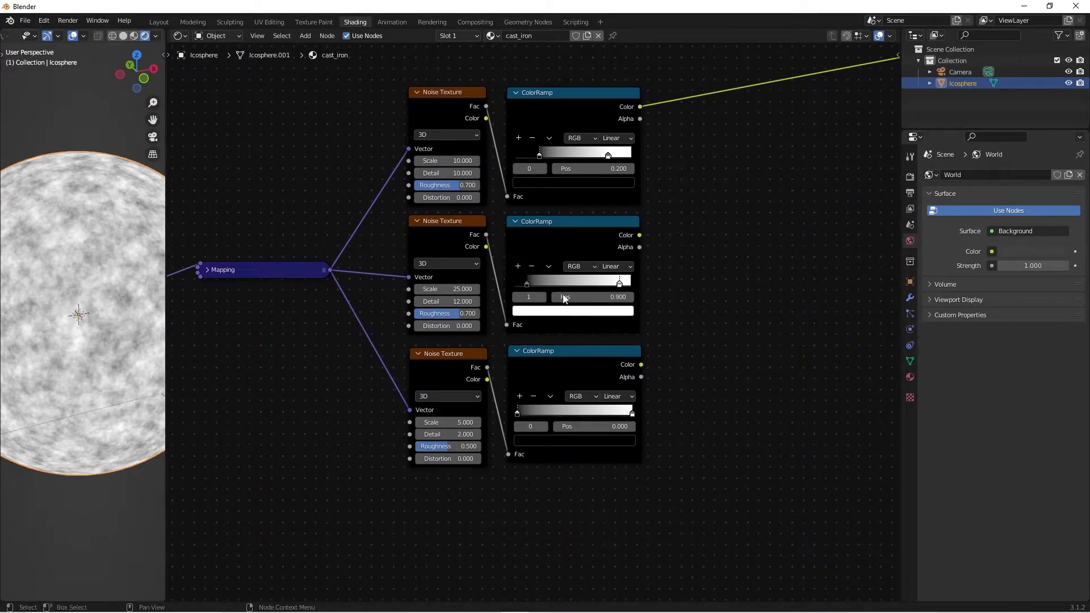
{"action": "left_click", "coordinate": [574, 246]}
{"action": "key", "text": "shift+f"}
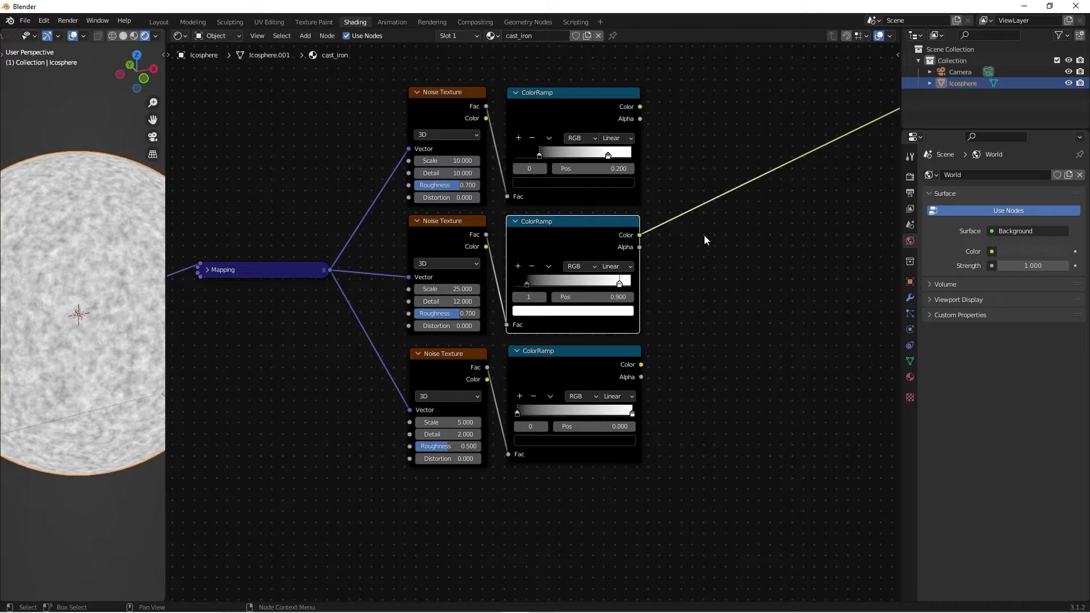
{"action": "middle_click_drag", "start_coordinate": [753, 192], "coordinate": [688, 222]}
{"action": "left_click", "coordinate": [459, 314]}
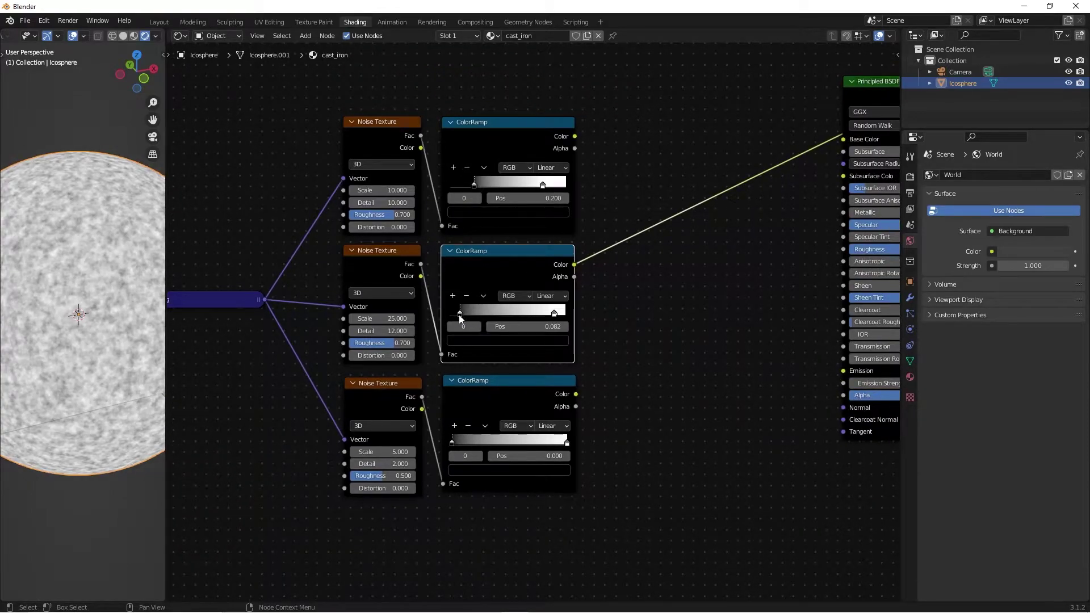
{"action": "key", "text": "ctrl+z"}
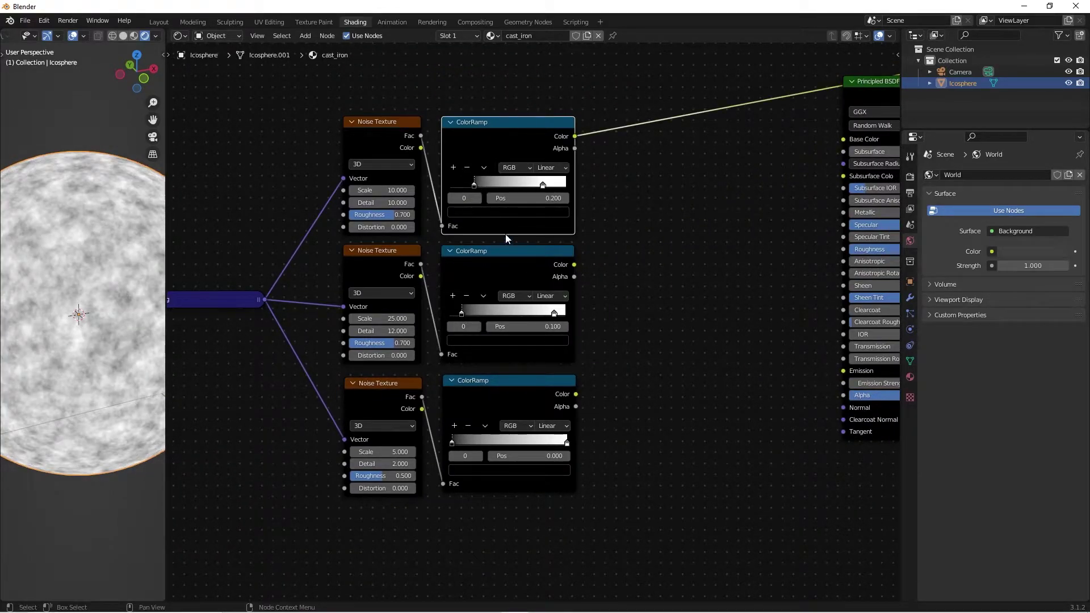
{"action": "key", "text": "ctrl+shift+z"}
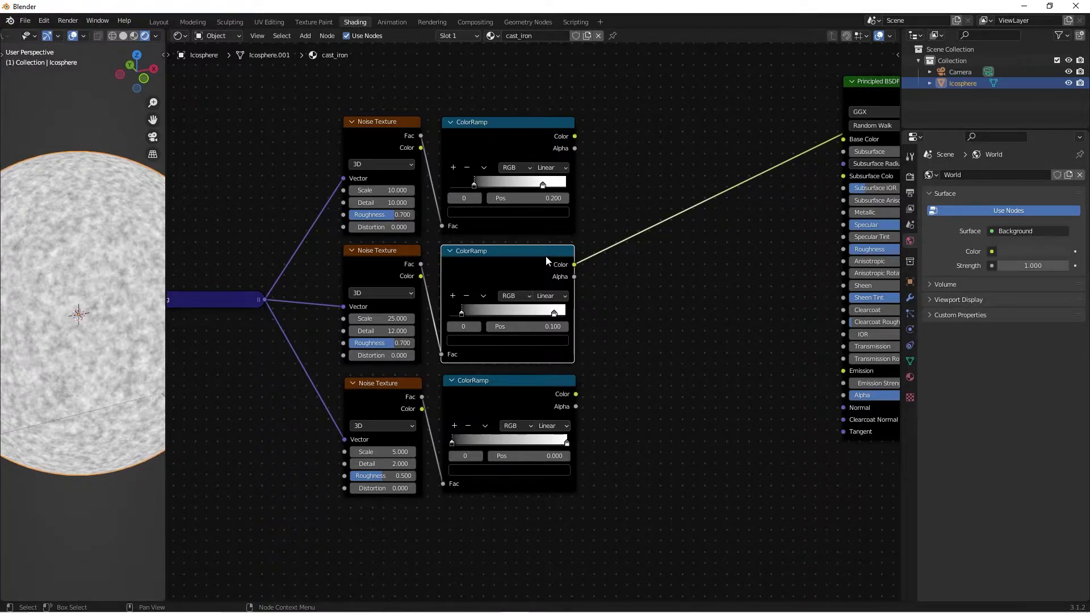
Step: Compare the uppermost and middle ColorRamp patterns on the icosphere by previewing them alternately, ending on the middle one
{"action": "left_click", "coordinate": [469, 144], "text": "ctrl+shift"}
{"action": "left_click", "coordinate": [498, 263], "text": "ctrl+shift"}
{"action": "left_click", "coordinate": [482, 151], "text": "ctrl+shift"}
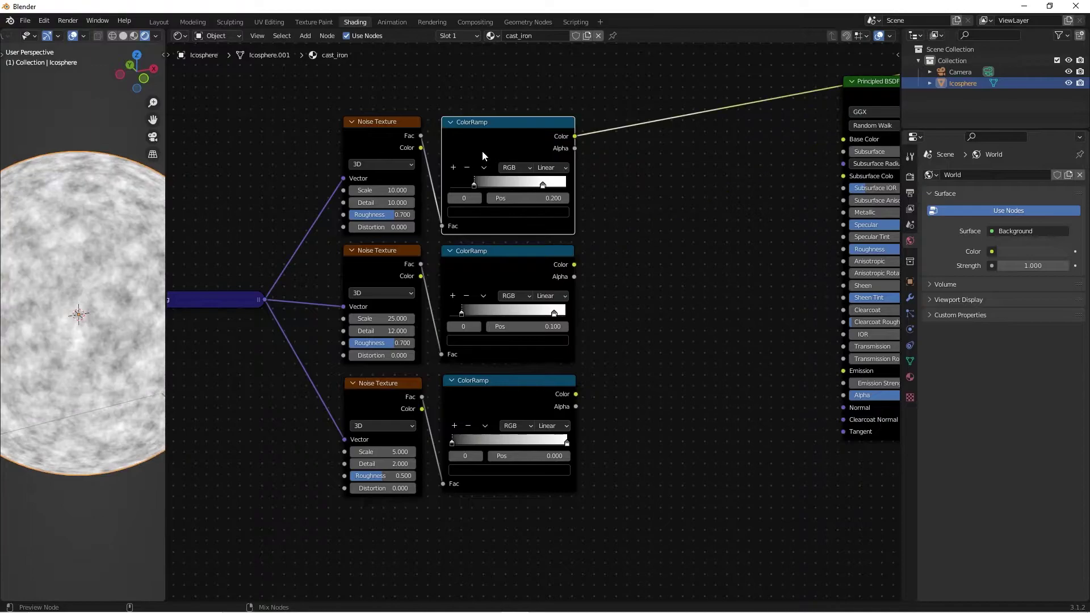
{"action": "left_click", "coordinate": [489, 246], "text": "ctrl+shift"}
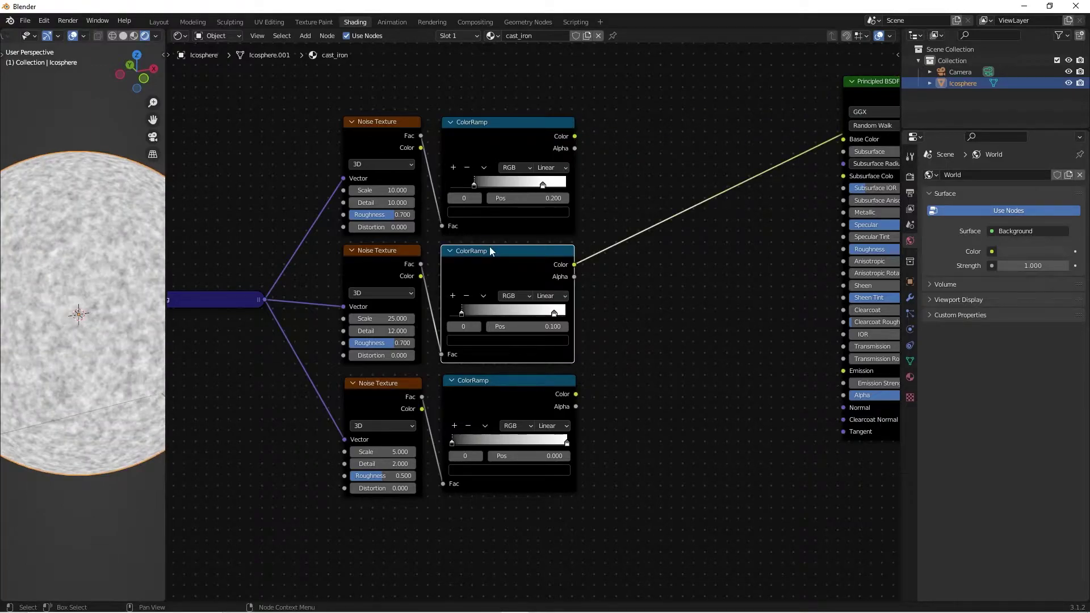
{"action": "left_click", "coordinate": [647, 382]}
{"action": "middle_click_drag", "start_coordinate": [648, 382], "coordinate": [650, 366]}
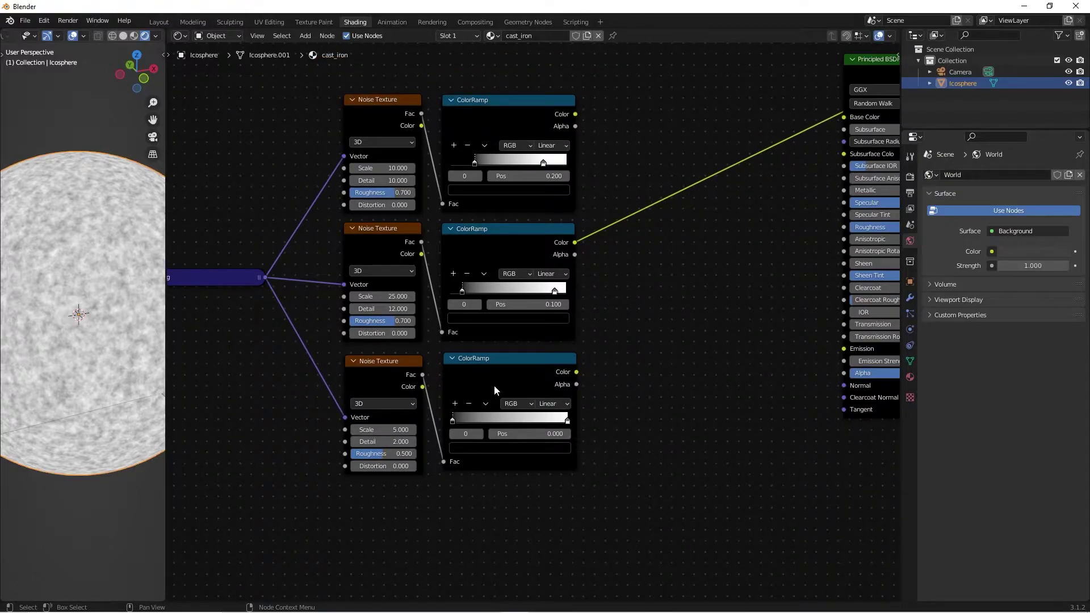
Step: Preview the lowest ColorRamp on the icosphere and set its Noise Texture to Scale 50, Detail 14 and Roughness 0.8
{"action": "left_click", "coordinate": [510, 360], "text": "ctrl+shift"}
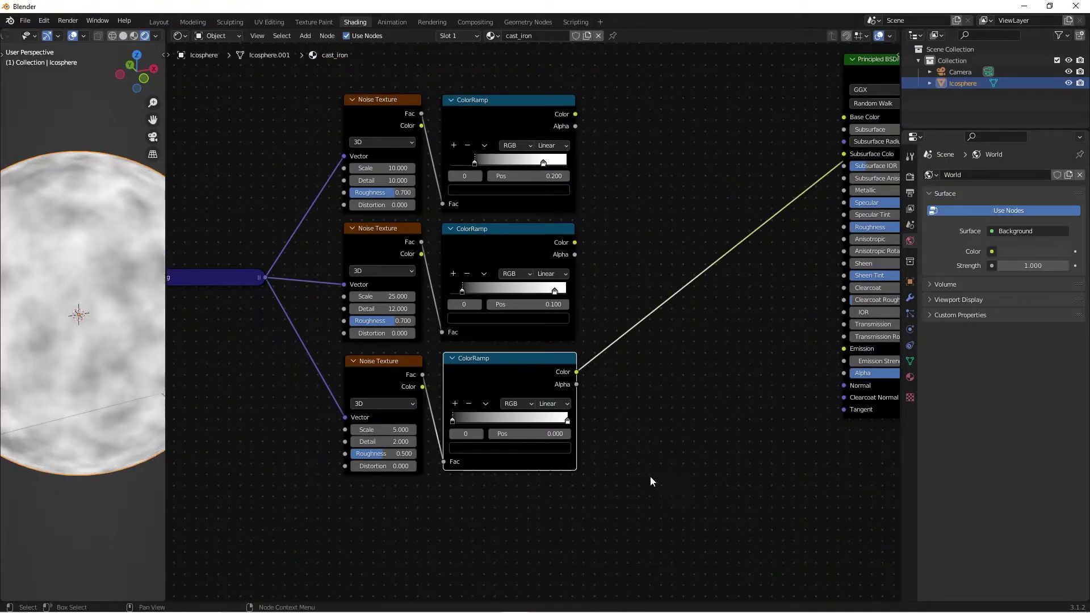
{"action": "left_click", "coordinate": [380, 430]}
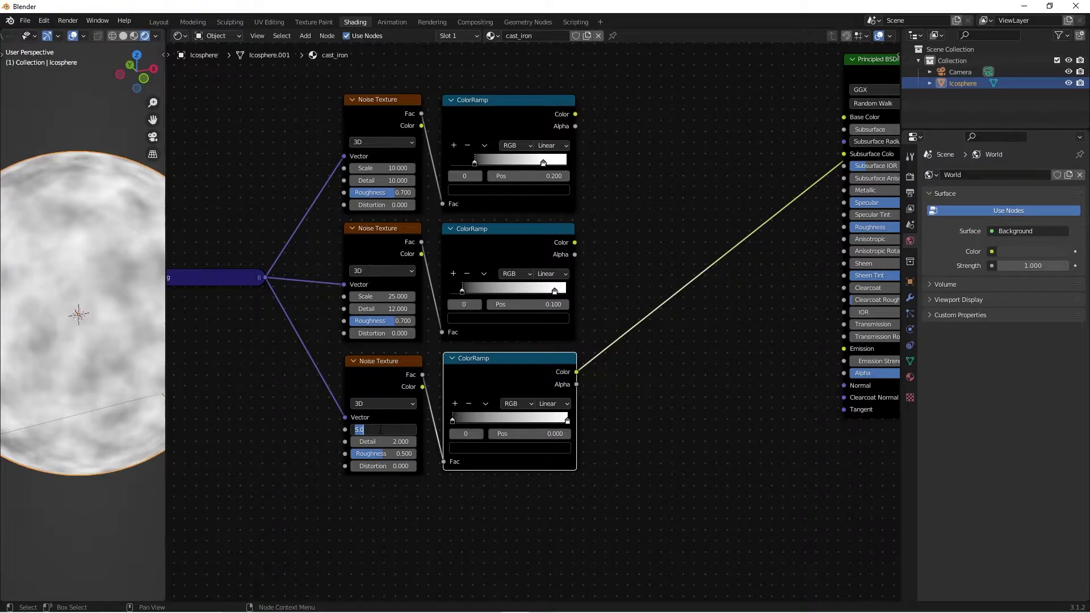
{"action": "type", "text": "50"}
{"action": "key", "text": "Return"}
{"action": "left_click", "coordinate": [393, 441]}
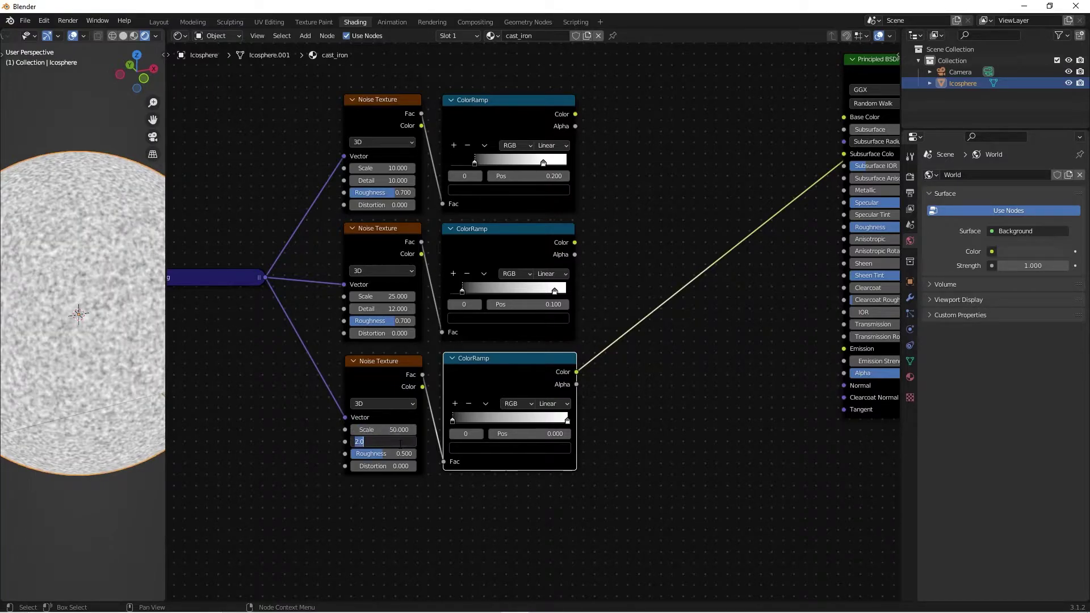
{"action": "type", "text": "14"}
{"action": "key", "text": "Return"}
{"action": "left_click", "coordinate": [395, 454]}
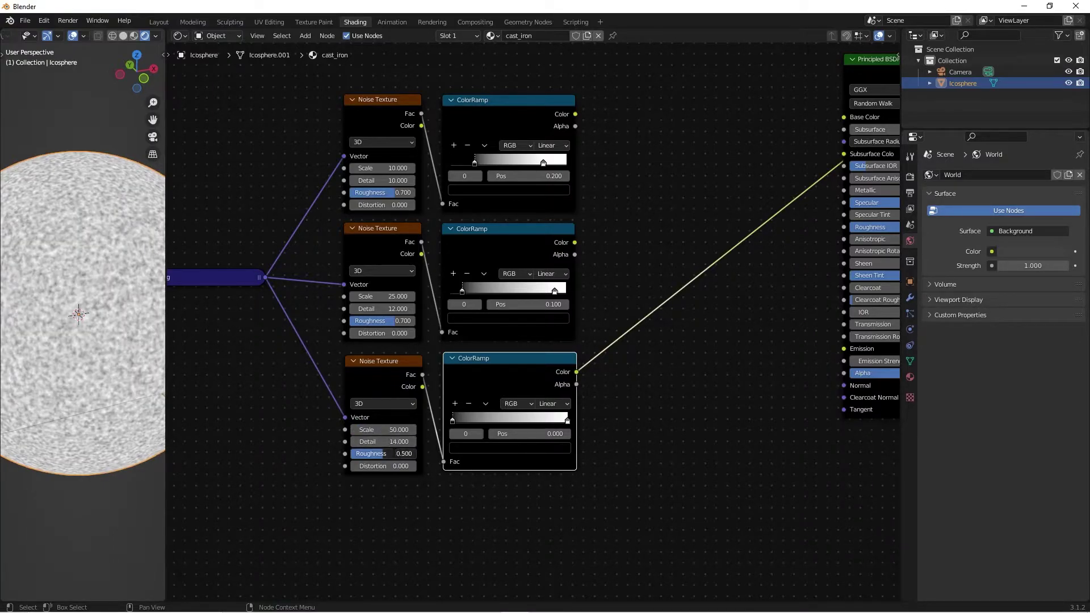
{"action": "type", "text": ".8"}
{"action": "key", "text": "Return"}
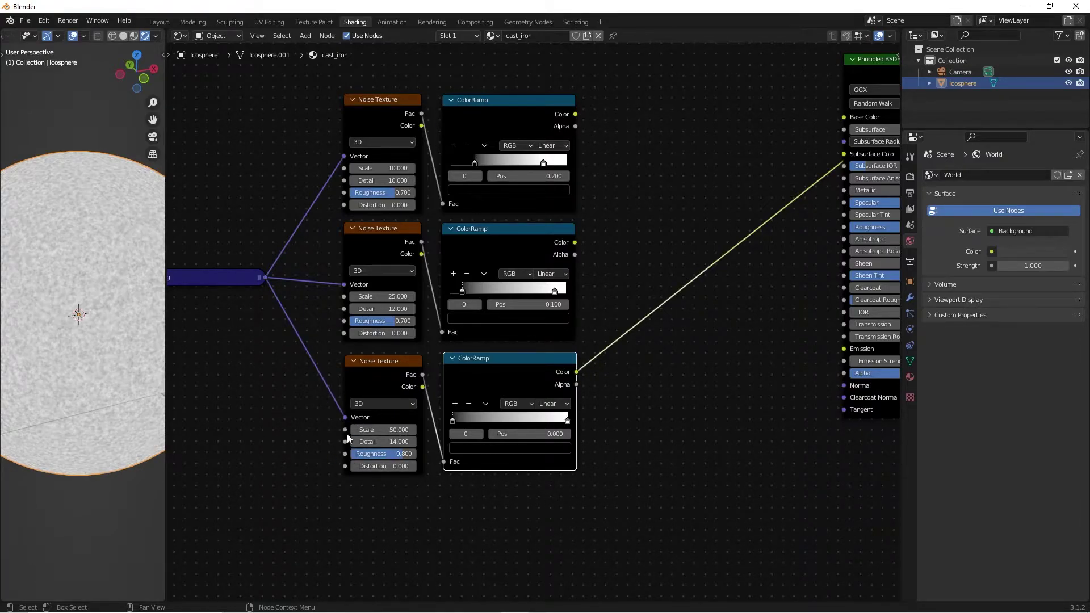
{"action": "left_click", "coordinate": [504, 482]}
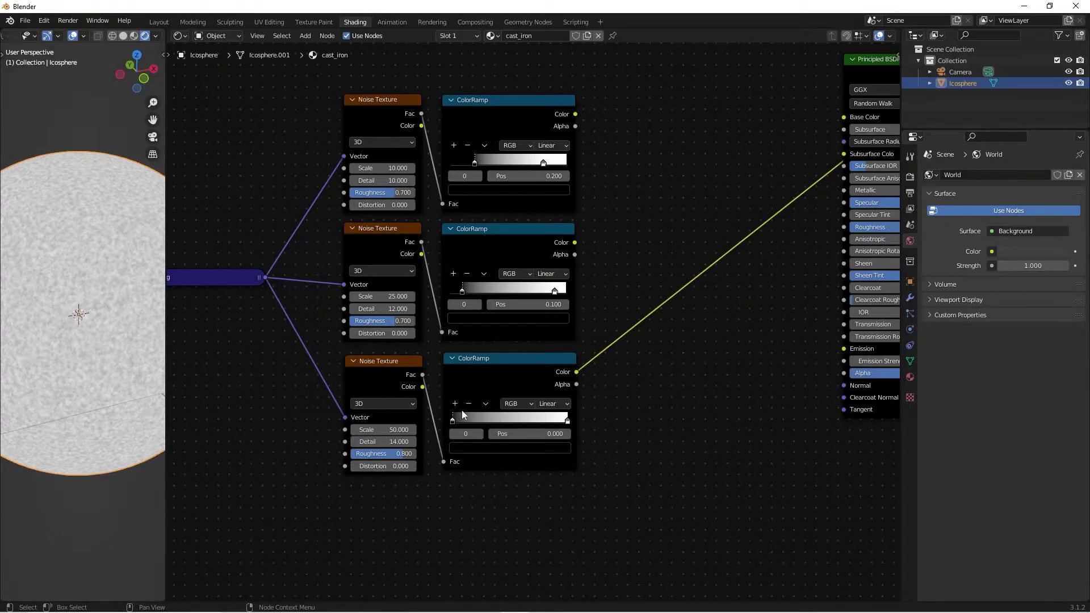
Step: Move the coordinate, mapping, noise and ColorRamp nodes together farther away from the Principled BSDF
{"action": "mouse_move", "coordinate": [451, 420]}
{"action": "left_mouse_down"}
{"action": "mouse_move", "coordinate": [471, 420]}
{"action": "mouse_move", "coordinate": [453, 420]}
{"action": "left_mouse_up"}
{"action": "scroll", "coordinate": [642, 286], "scroll_direction": "down", "scroll_amount": 3}
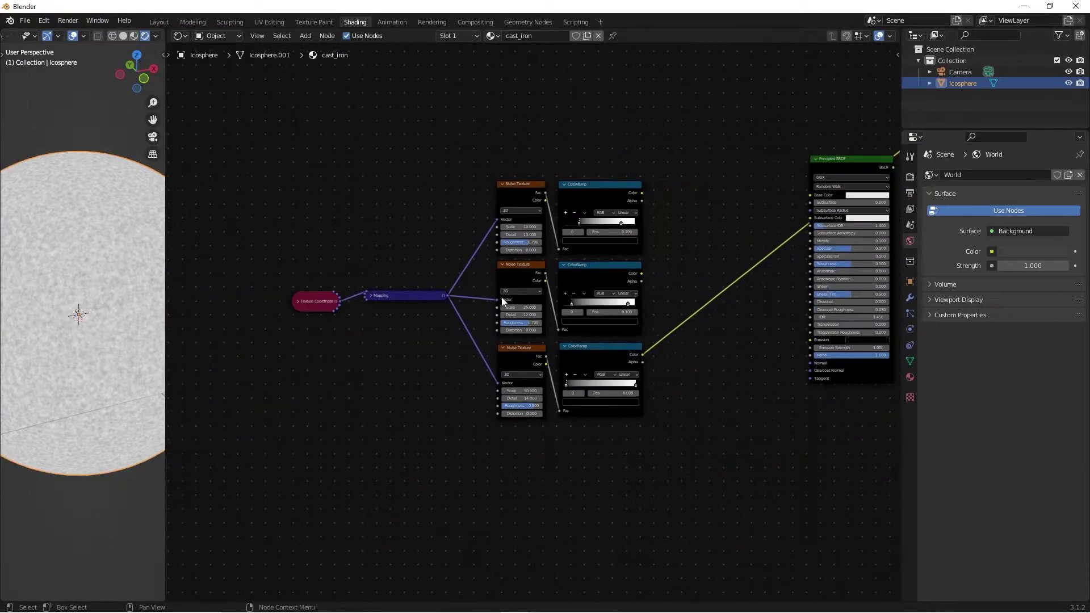
{"action": "left_click_drag", "start_coordinate": [316, 182], "coordinate": [628, 425]}
{"action": "left_click_drag", "start_coordinate": [615, 311], "coordinate": [508, 332]}
{"action": "left_click", "coordinate": [601, 257]}
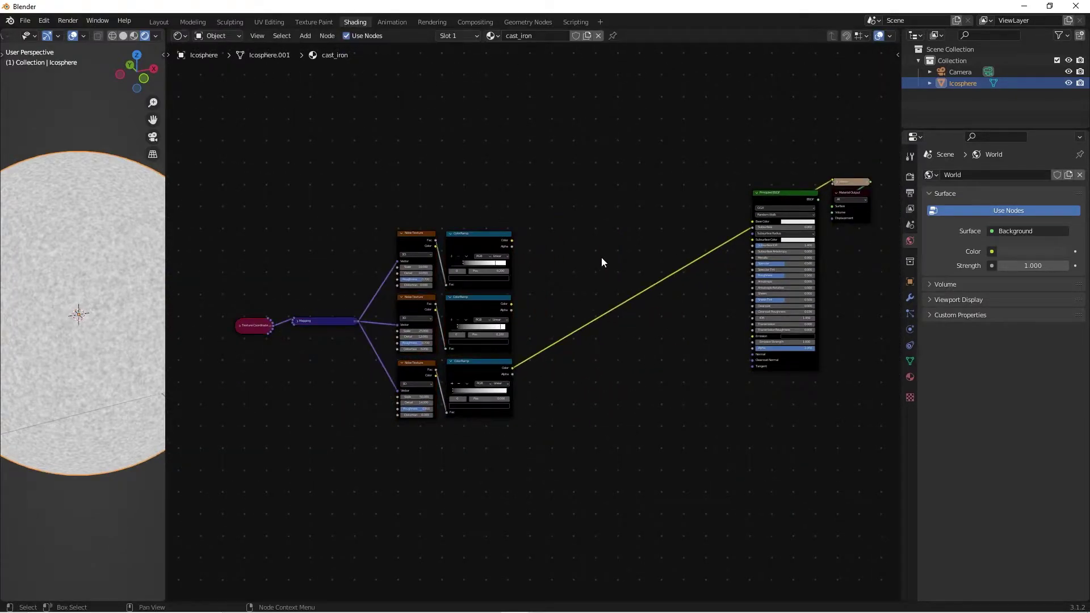
Step: Compare the three ColorRamp patterns on the icosphere by previewing each in turn, ending on the lowest one
{"action": "left_click", "coordinate": [472, 237], "text": "ctrl+shift"}
{"action": "left_click", "coordinate": [475, 298], "text": "ctrl+shift"}
{"action": "left_click", "coordinate": [476, 363], "text": "ctrl+shift"}
Step: Add a MixRGB node in the free space between the ColorRamps and the Principled BSDF
{"action": "scroll", "coordinate": [549, 271], "scroll_direction": "up", "scroll_amount": 3}
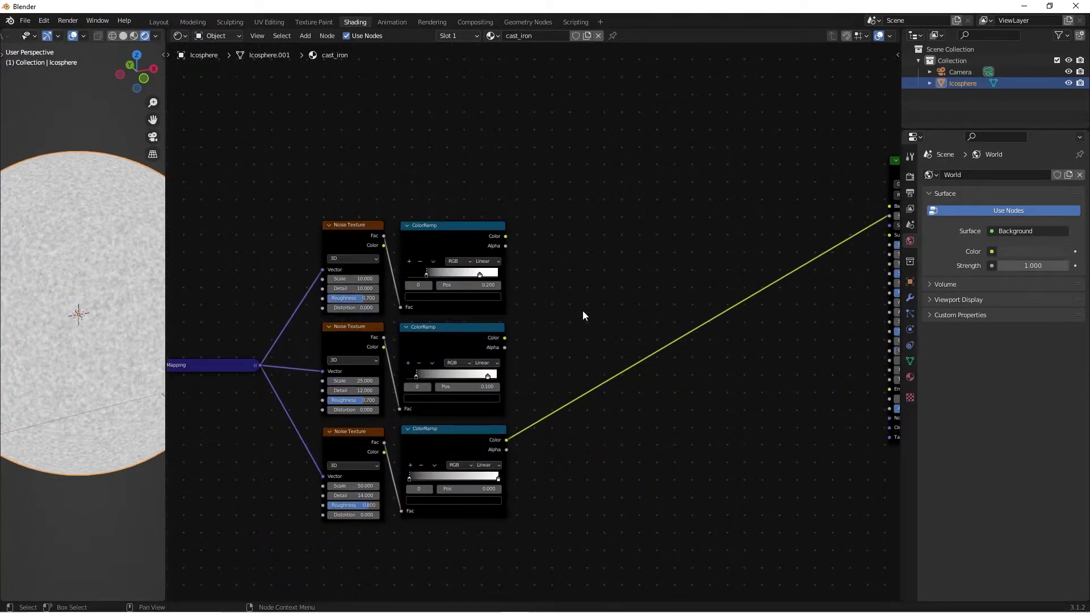
{"action": "key", "text": "shift+a"}
{"action": "left_click", "coordinate": [582, 311]}
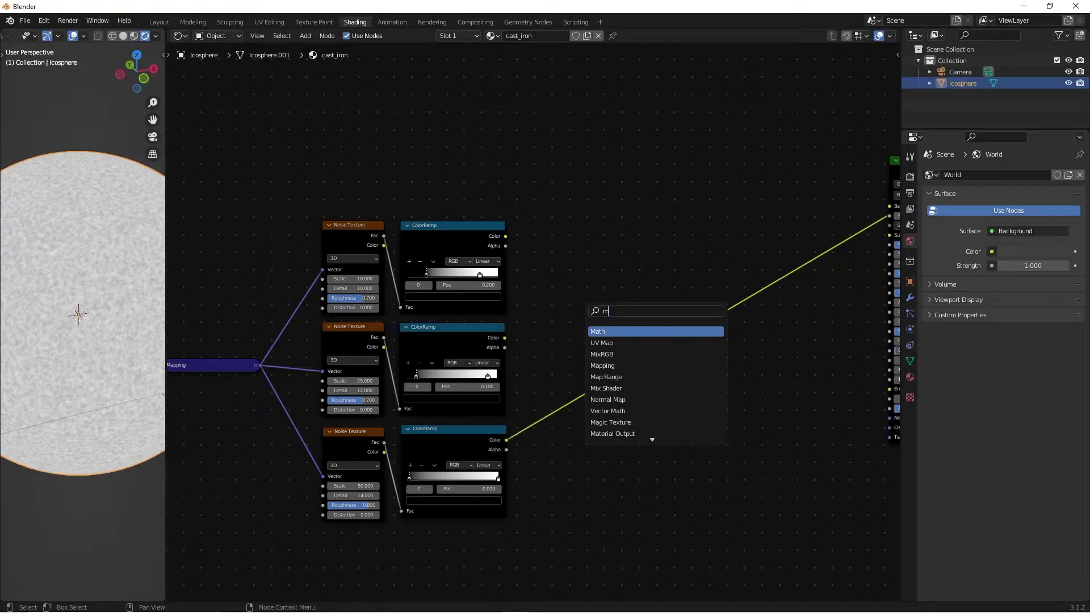
{"action": "type", "text": "mix"}
{"action": "key", "text": "Return"}
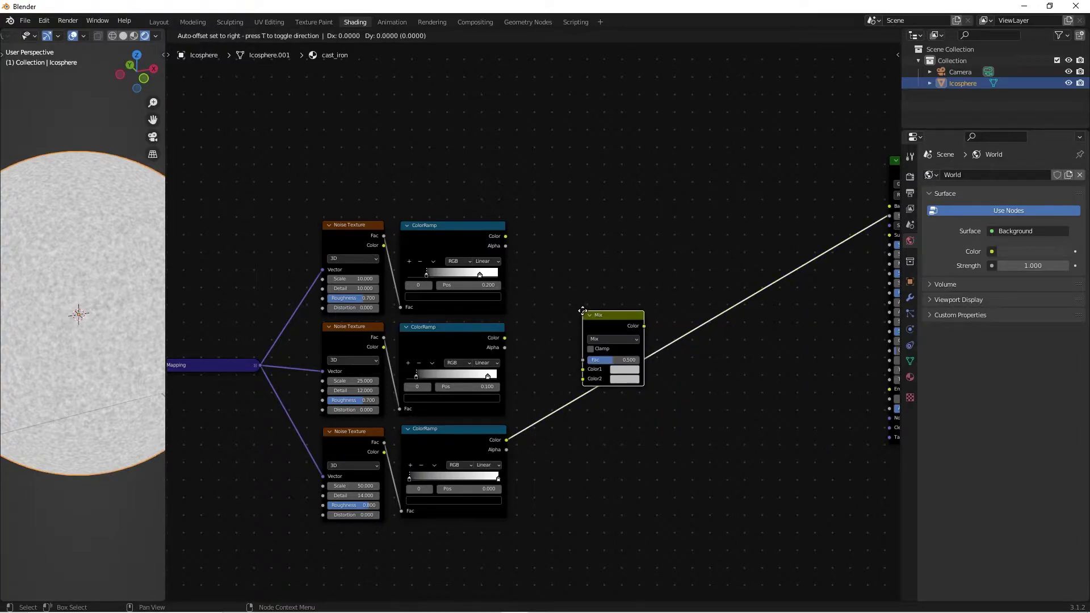
{"action": "left_click", "coordinate": [567, 266]}
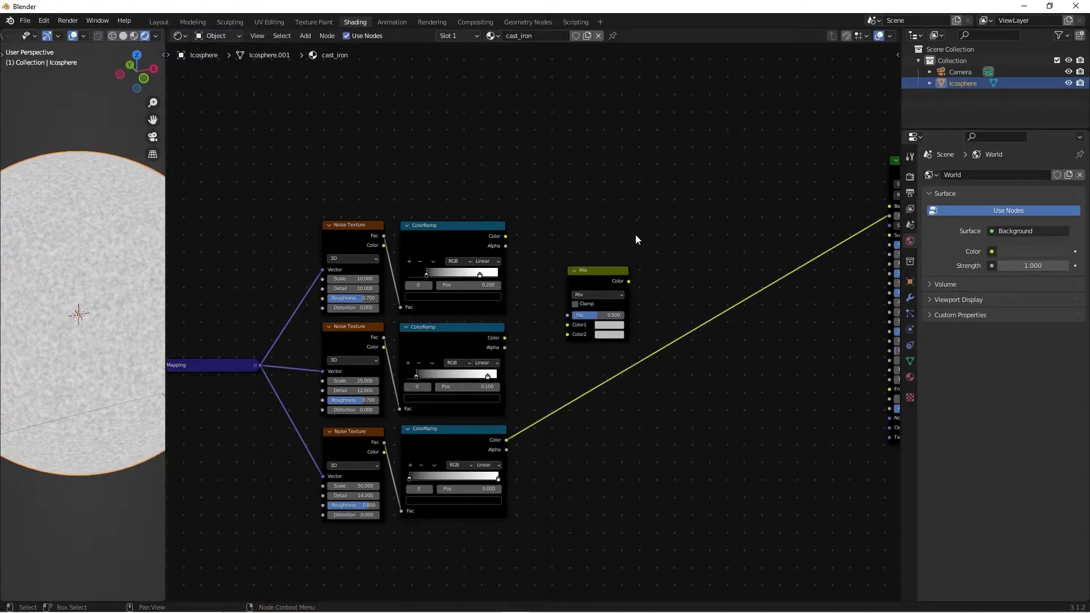
Step: Set the mix node's blending mode to Multiply with a Fac of 1 and Clamp enabled
{"action": "scroll", "coordinate": [652, 238], "scroll_direction": "up", "scroll_amount": 3}
{"action": "scroll", "coordinate": [676, 244], "scroll_direction": "down", "scroll_amount": 1}
{"action": "scroll", "coordinate": [653, 215], "scroll_direction": "up", "scroll_amount": 2}
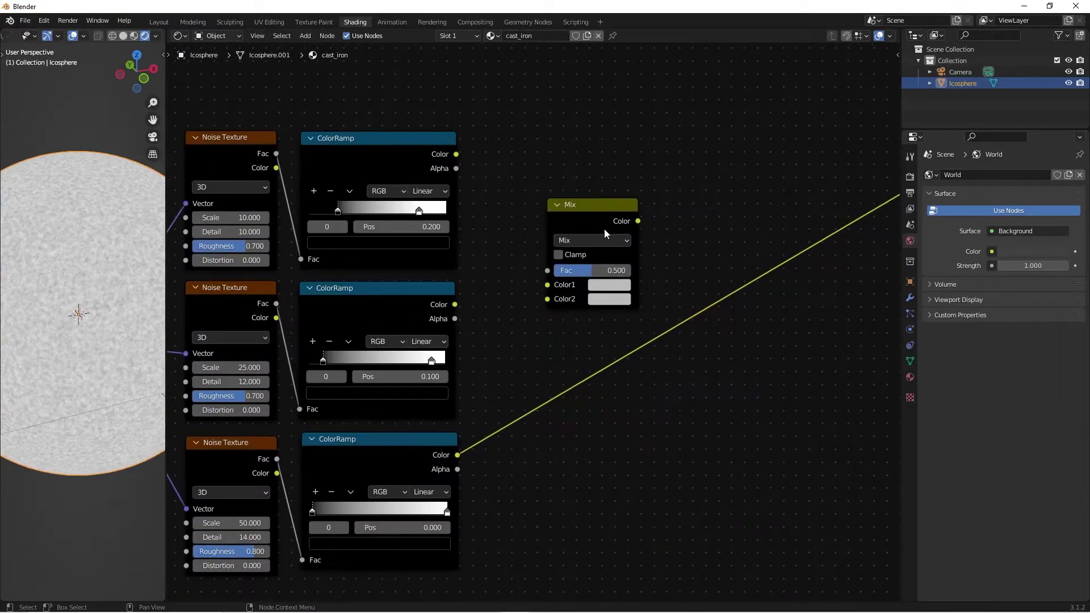
{"action": "left_click", "coordinate": [608, 240]}
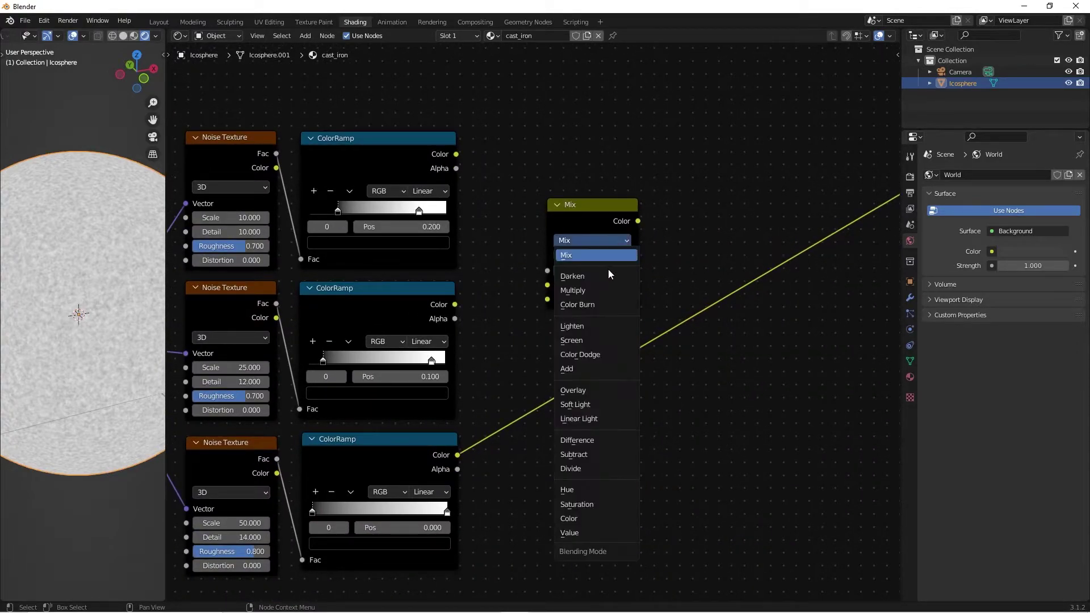
{"action": "left_click", "coordinate": [595, 291]}
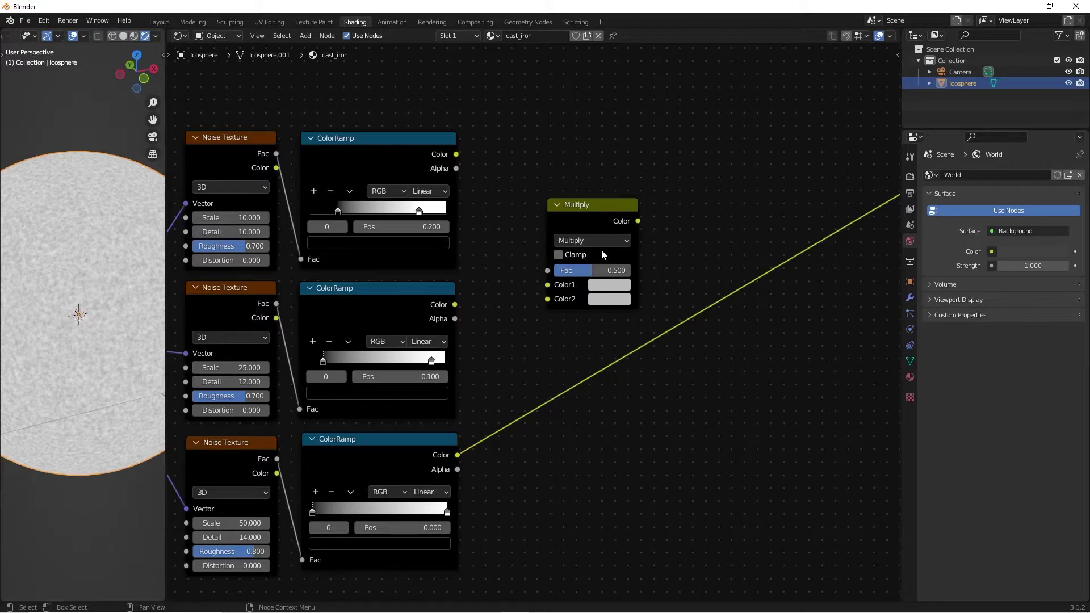
{"action": "left_click_drag", "start_coordinate": [582, 271], "coordinate": [630, 270]}
{"action": "left_click", "coordinate": [585, 255]}
{"action": "middle_click_drag", "start_coordinate": [560, 255], "coordinate": [535, 263]}
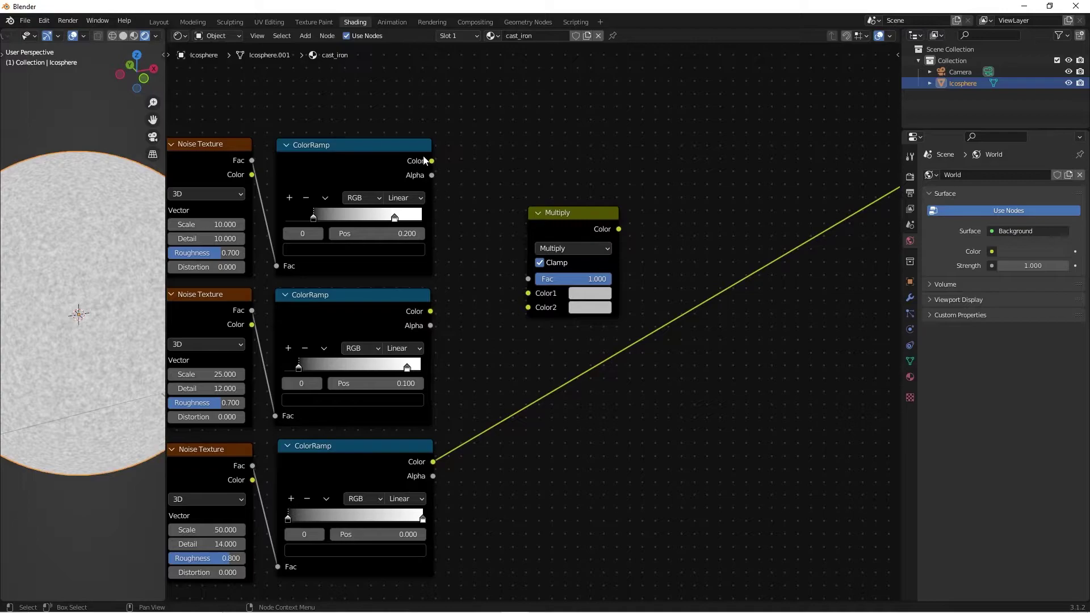
Step: Connect the uppermost ColorRamp's color to the Multiply node's Color1 and the middle one's to Color2, and preview the mix
{"action": "left_click_drag", "start_coordinate": [431, 160], "coordinate": [528, 293]}
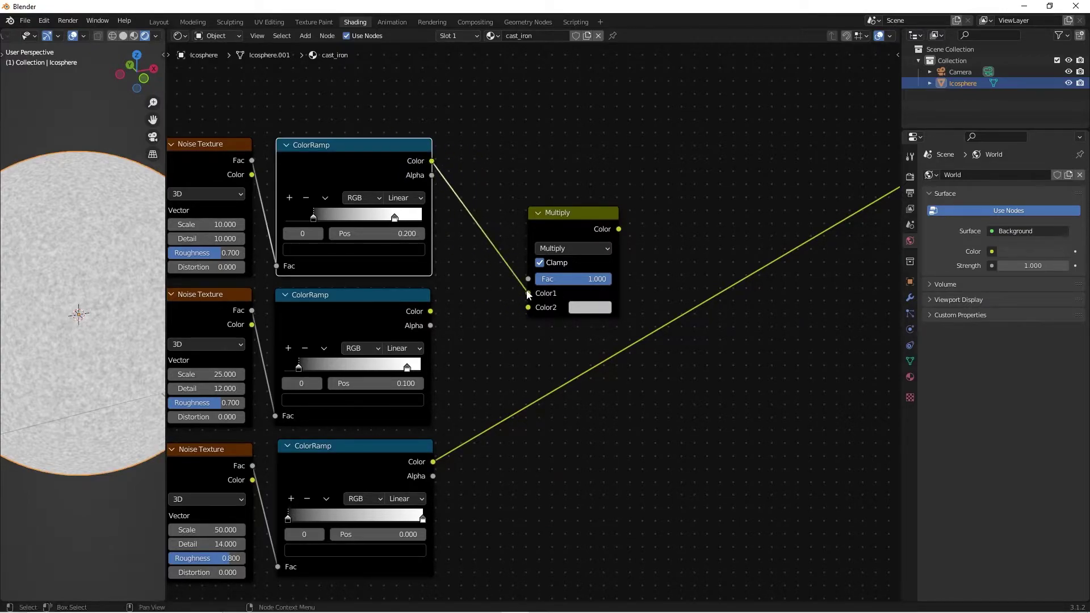
{"action": "left_click_drag", "start_coordinate": [431, 312], "coordinate": [528, 307]}
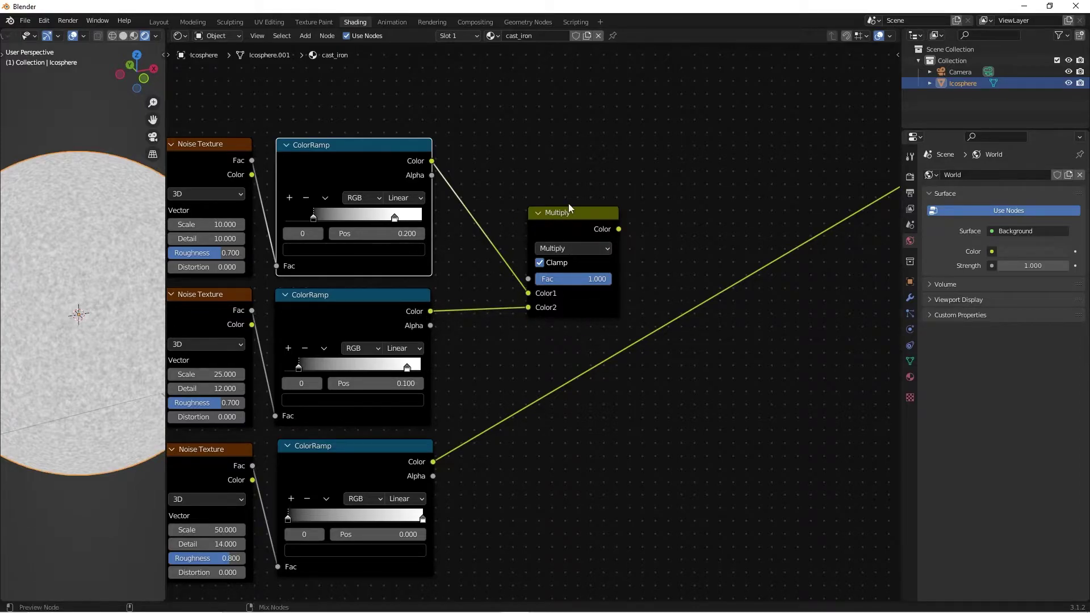
{"action": "left_click", "coordinate": [567, 218], "text": "ctrl+shift"}
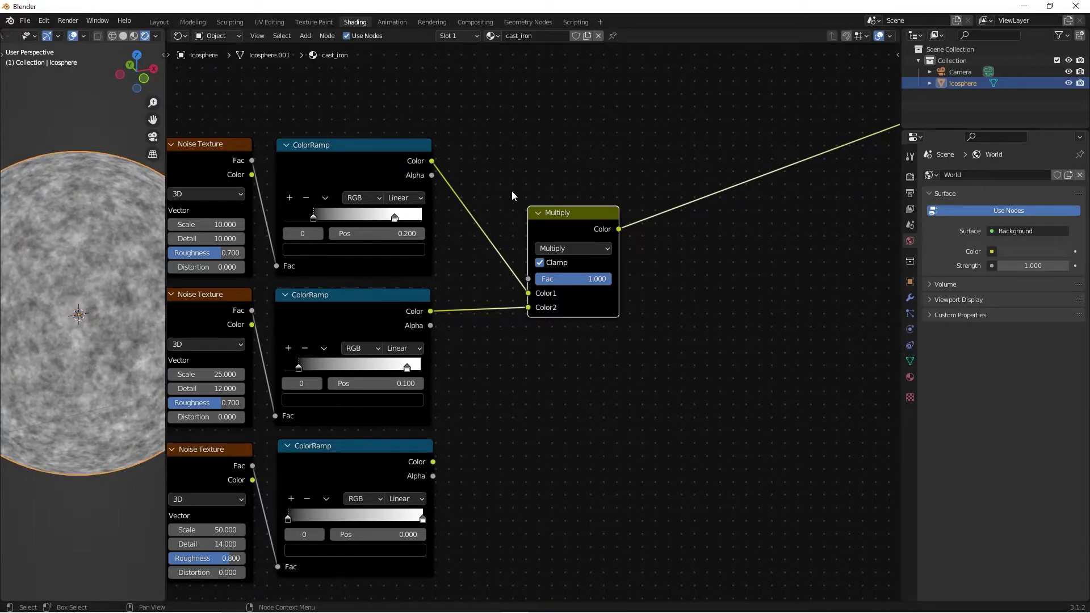
Step: Compare the two source ColorRamps with the multiplied mix on the icosphere, ending on the Multiply preview
{"action": "left_click", "coordinate": [353, 161], "text": "ctrl+shift"}
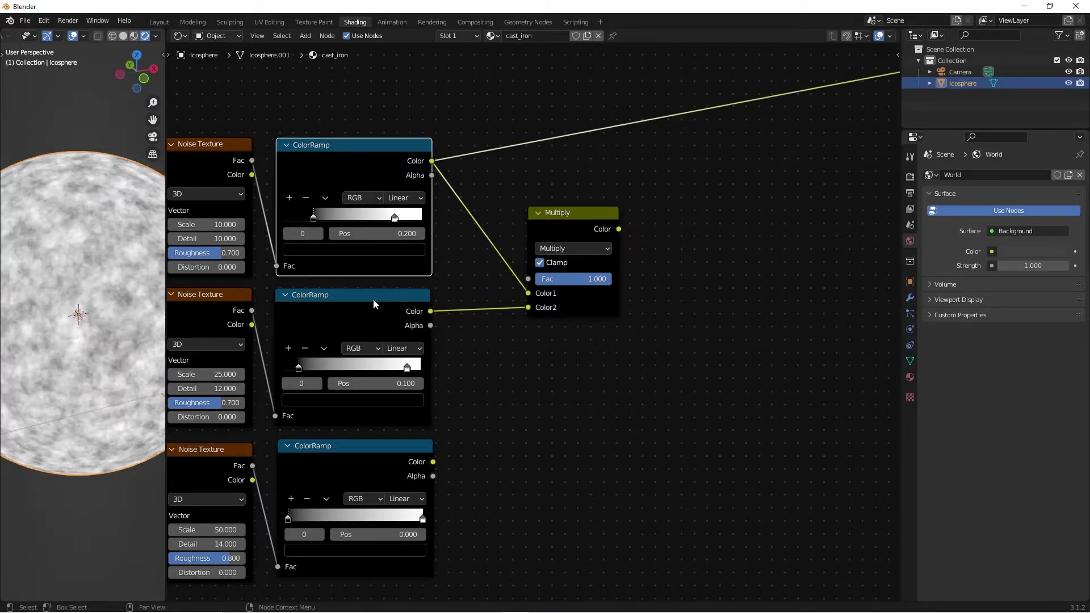
{"action": "left_click", "coordinate": [369, 309], "text": "ctrl+shift"}
{"action": "left_click", "coordinate": [564, 224], "text": "ctrl+shift"}
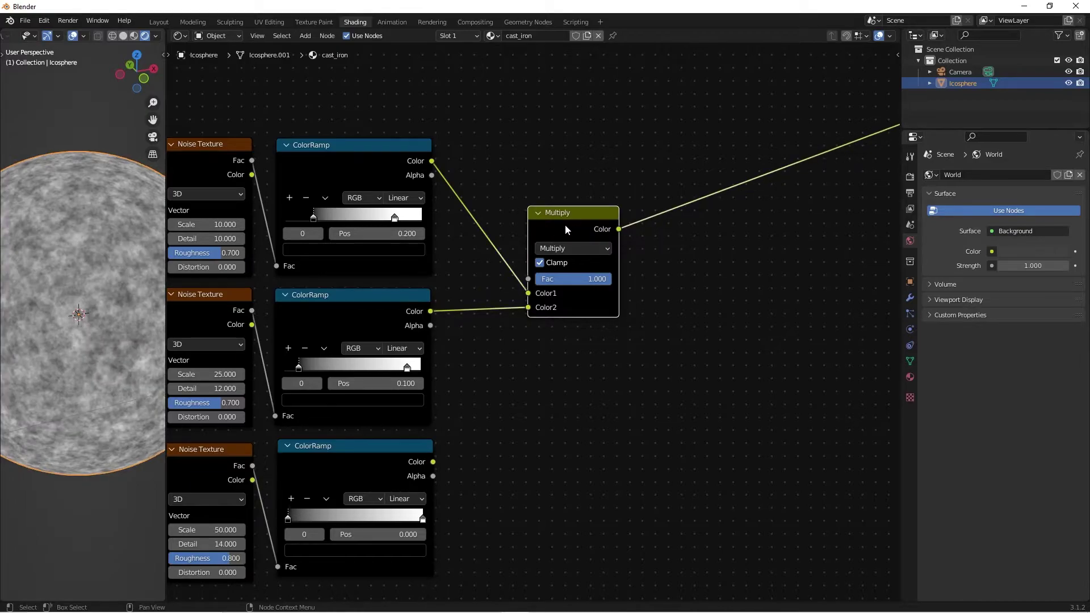
Step: Move the Multiply node closer to the ColorRamps and place a duplicate of it between it and the Principled BSDF
{"action": "scroll", "coordinate": [618, 377], "scroll_direction": "down", "scroll_amount": 3}
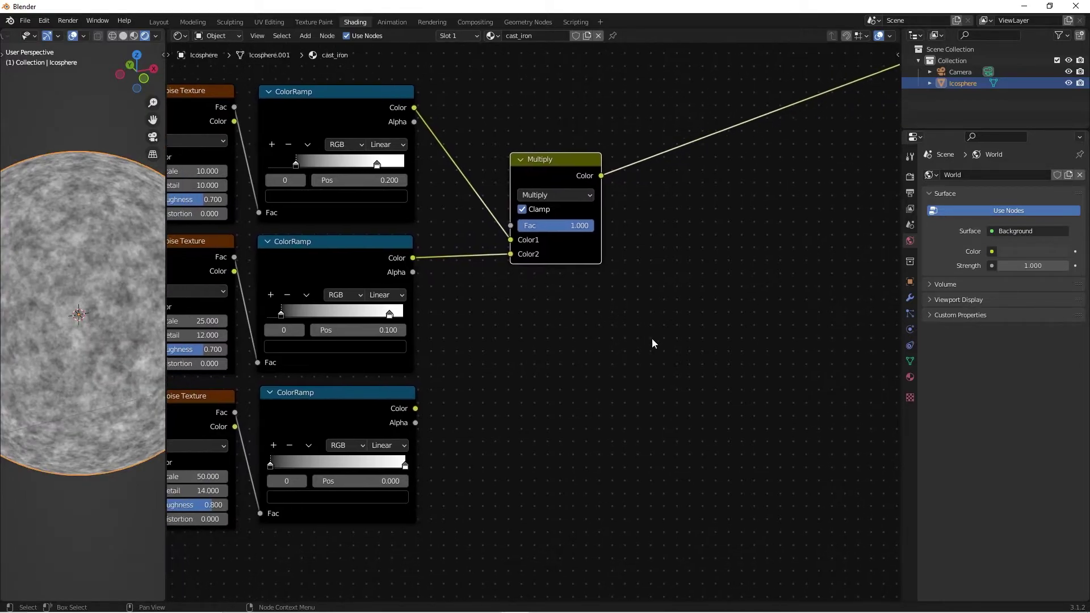
{"action": "left_click_drag", "start_coordinate": [548, 183], "coordinate": [510, 215]}
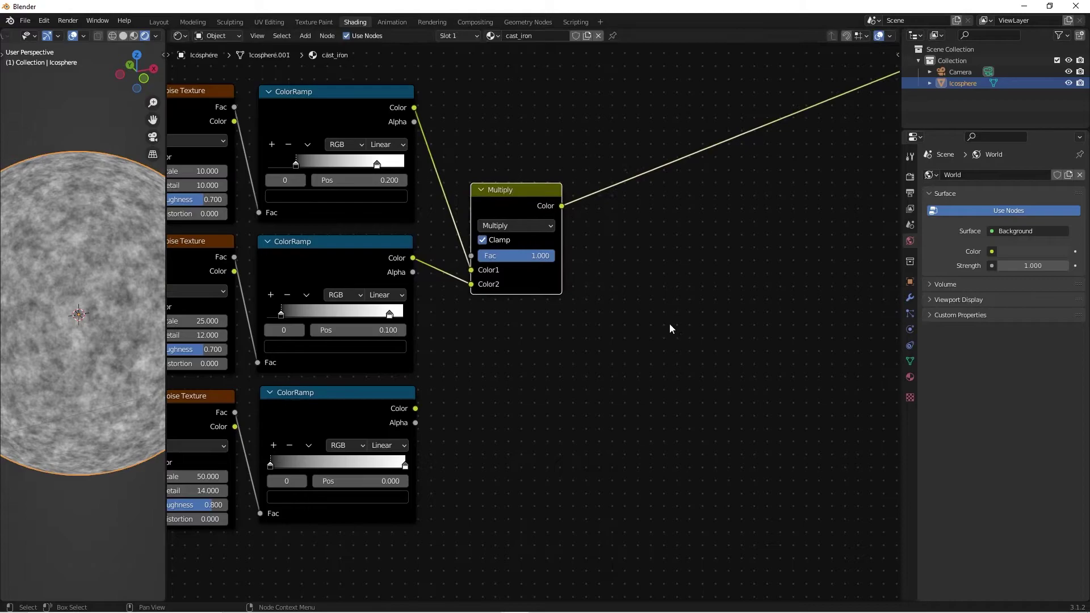
{"action": "left_click", "coordinate": [339, 419]}
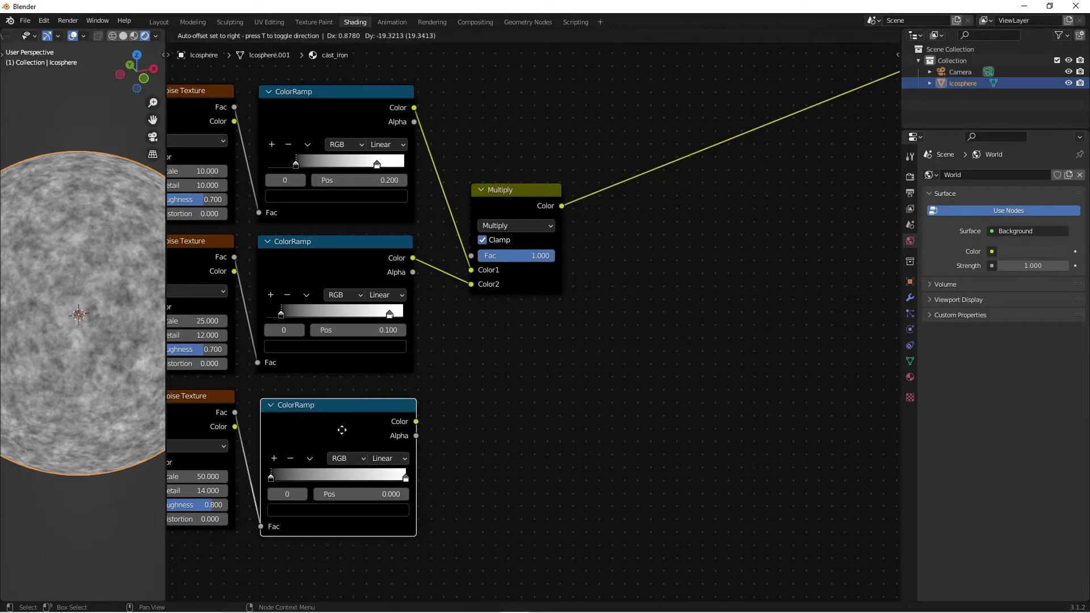
{"action": "left_click", "coordinate": [501, 206]}
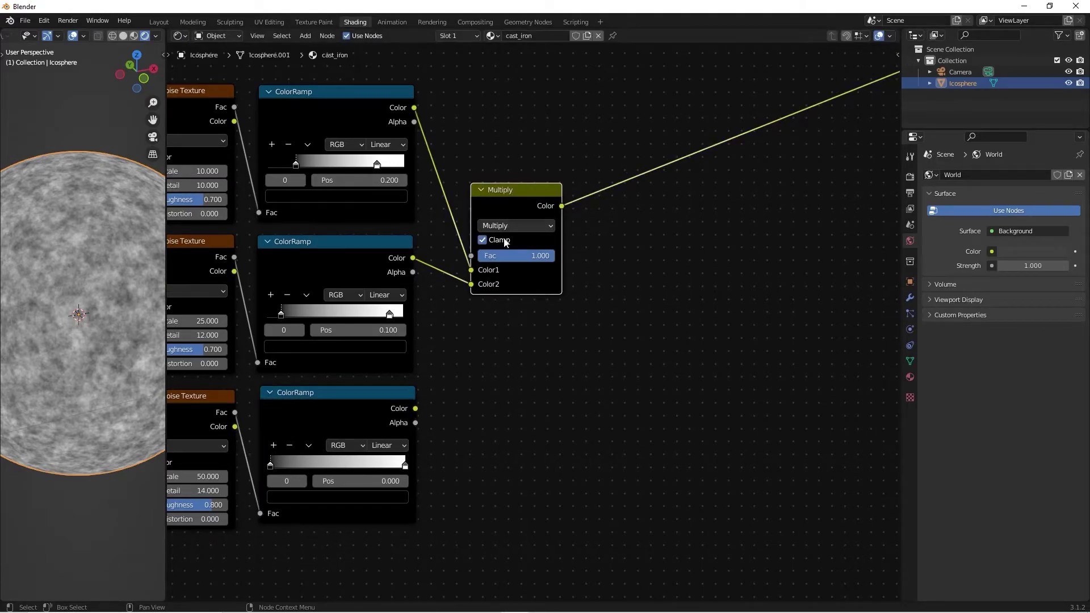
{"action": "key", "text": "shift+d"}
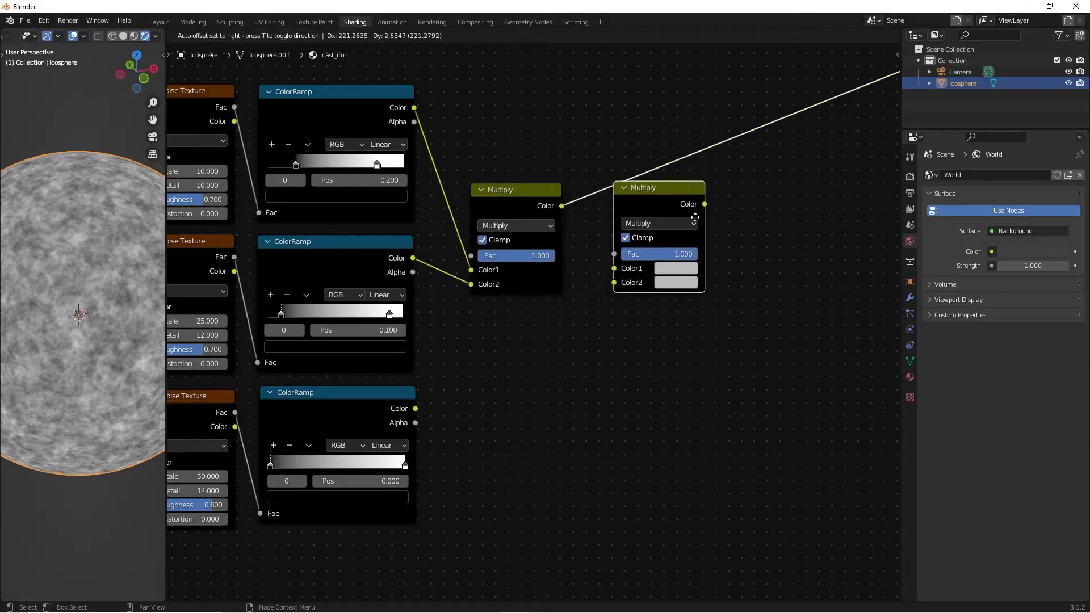
{"action": "left_click", "coordinate": [691, 228]}
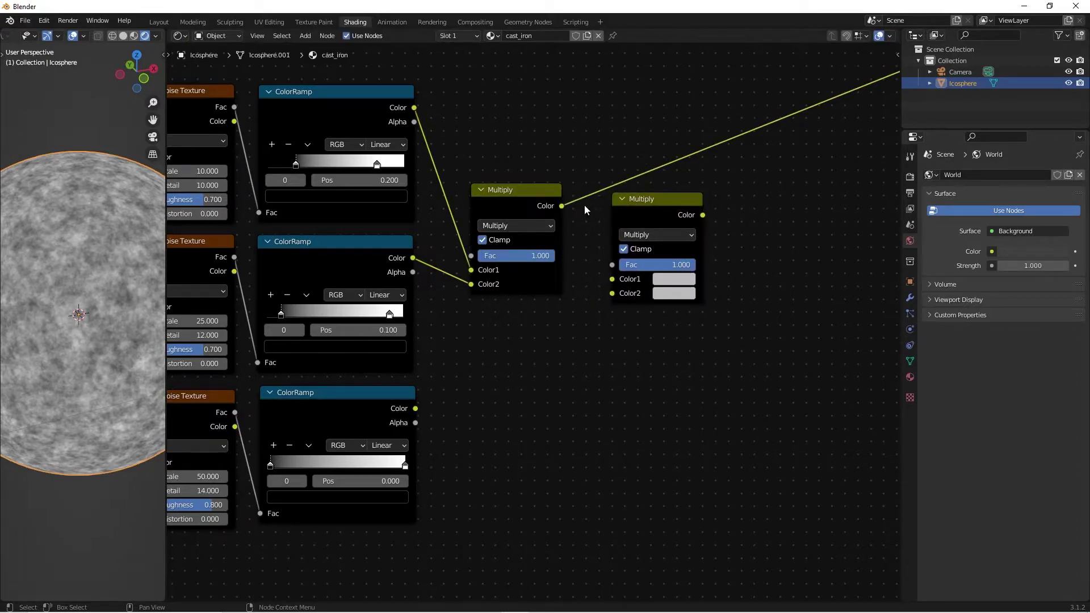
Step: Feed the first Multiply into the duplicate's Color1 and the lowest ColorRamp into Color2, preview the result, and place the nodes side by side
{"action": "left_click_drag", "start_coordinate": [561, 205], "coordinate": [612, 278]}
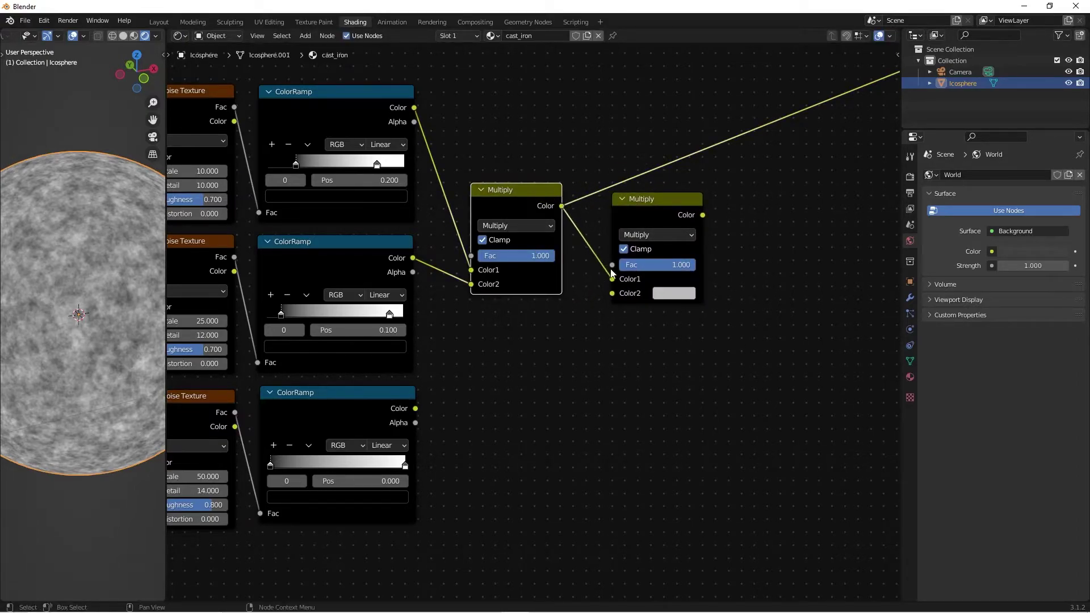
{"action": "left_click_drag", "start_coordinate": [642, 202], "coordinate": [646, 192]}
{"action": "left_click_drag", "start_coordinate": [416, 408], "coordinate": [616, 281]}
{"action": "left_click", "coordinate": [666, 199], "text": "ctrl+shift"}
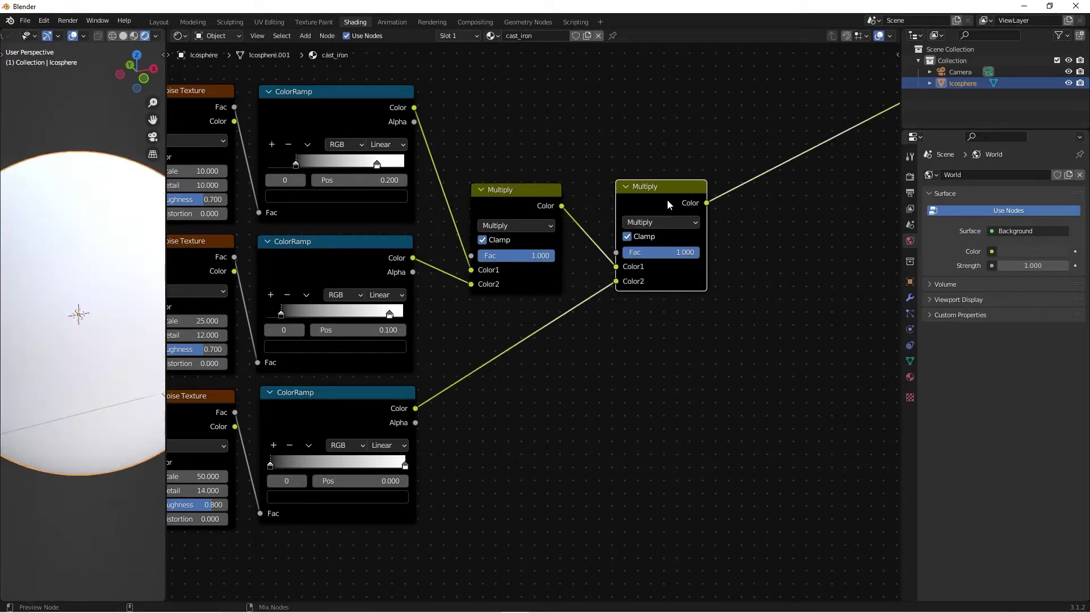
{"action": "left_click_drag", "start_coordinate": [640, 194], "coordinate": [601, 192]}
{"action": "left_click", "coordinate": [608, 166]}
Step: Inspect the combined noise pattern around the icosphere, and dismiss the file-saving dialog without saving
{"action": "middle_click_drag", "start_coordinate": [159, 284], "coordinate": [66, 320]}
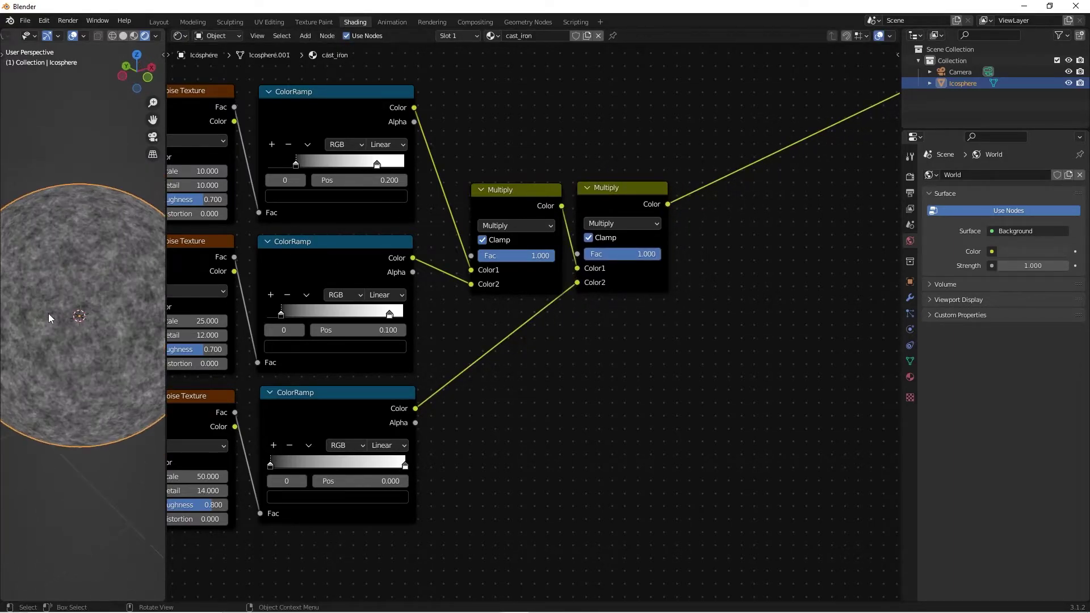
{"action": "middle_click_drag", "start_coordinate": [49, 313], "coordinate": [91, 319]}
{"action": "key", "text": "ctrl+s"}
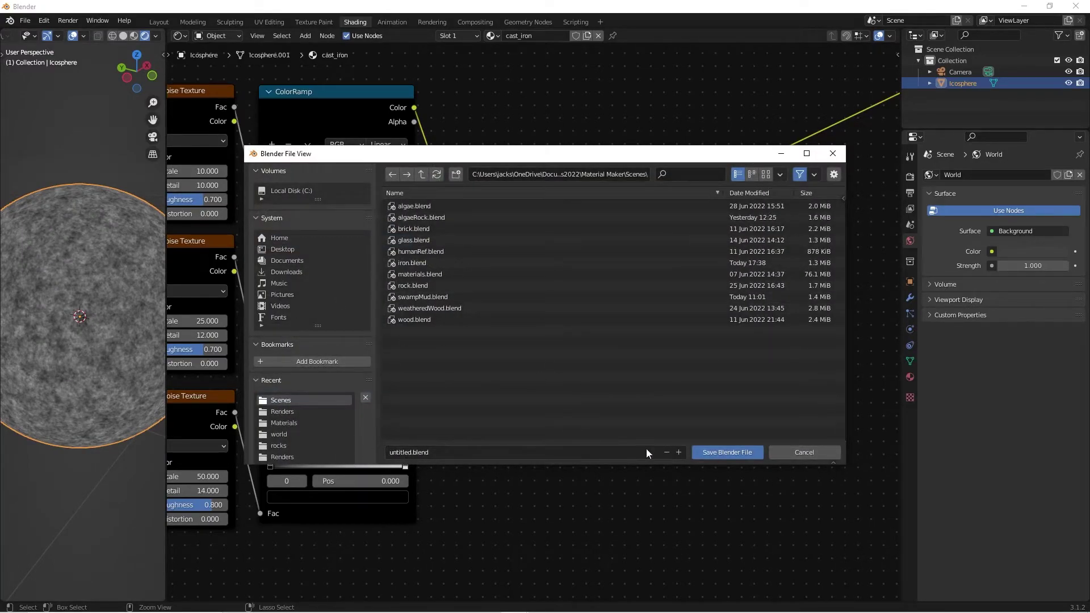
{"action": "left_click", "coordinate": [805, 452]}
Step: Add a Bump node in the space between the second Multiply and the Principled BSDF
{"action": "middle_click_drag", "start_coordinate": [703, 318], "coordinate": [563, 347]}
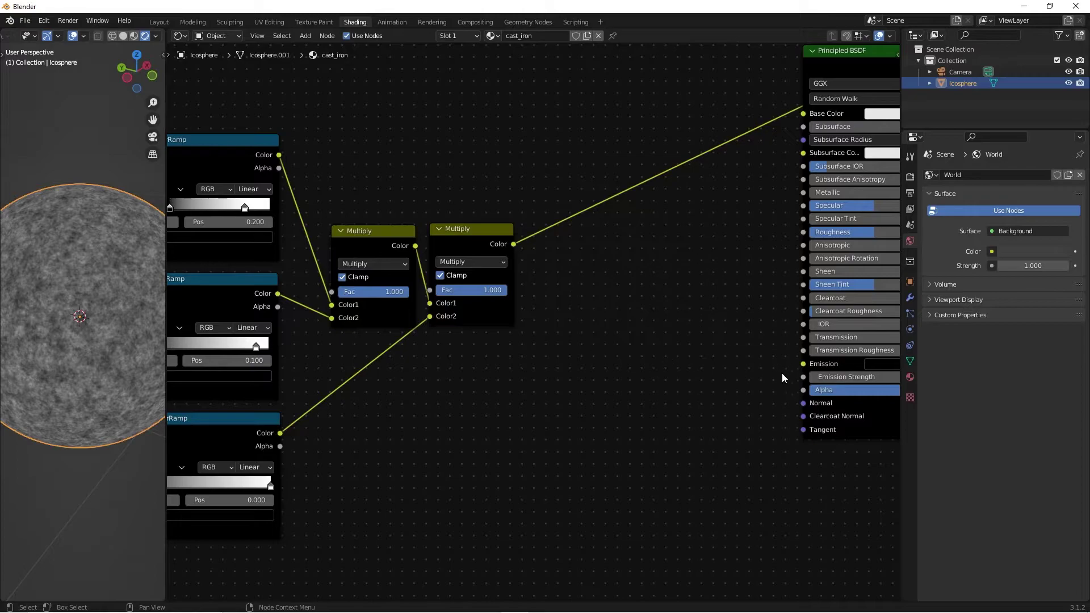
{"action": "left_click", "coordinate": [473, 234]}
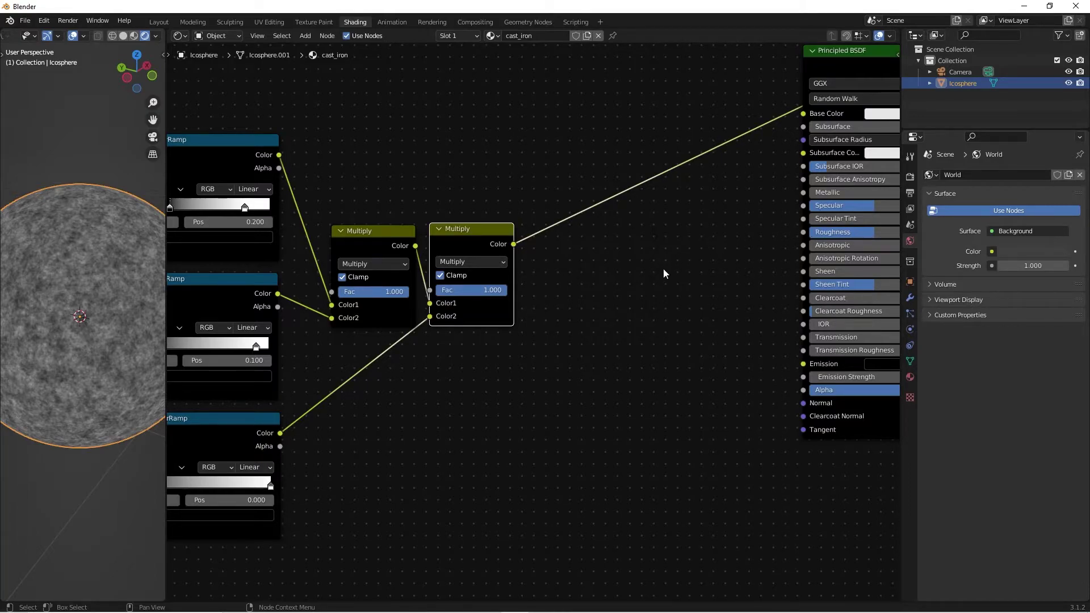
{"action": "left_click", "coordinate": [603, 295]}
{"action": "key", "text": "shift+a"}
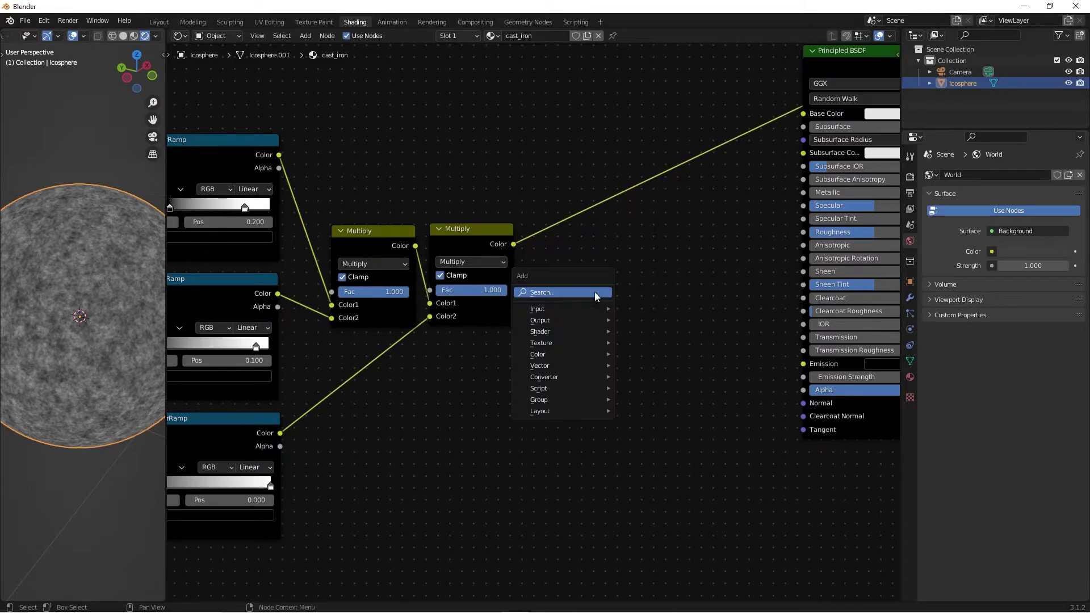
{"action": "left_click", "coordinate": [594, 292]}
{"action": "type", "text": "b"}
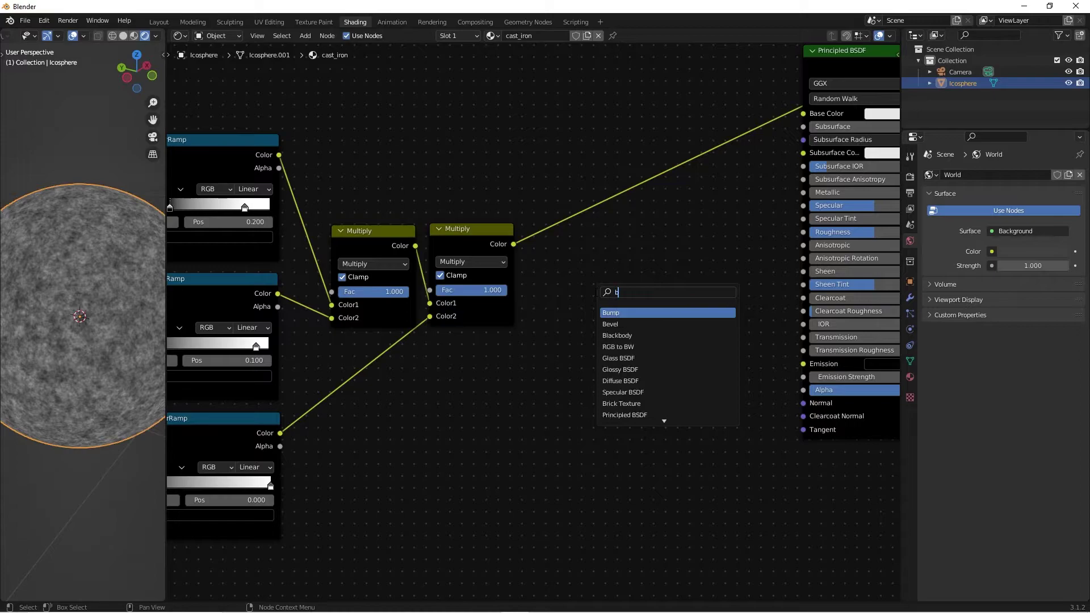
{"action": "type", "text": "ump"}
{"action": "key", "text": "Return"}
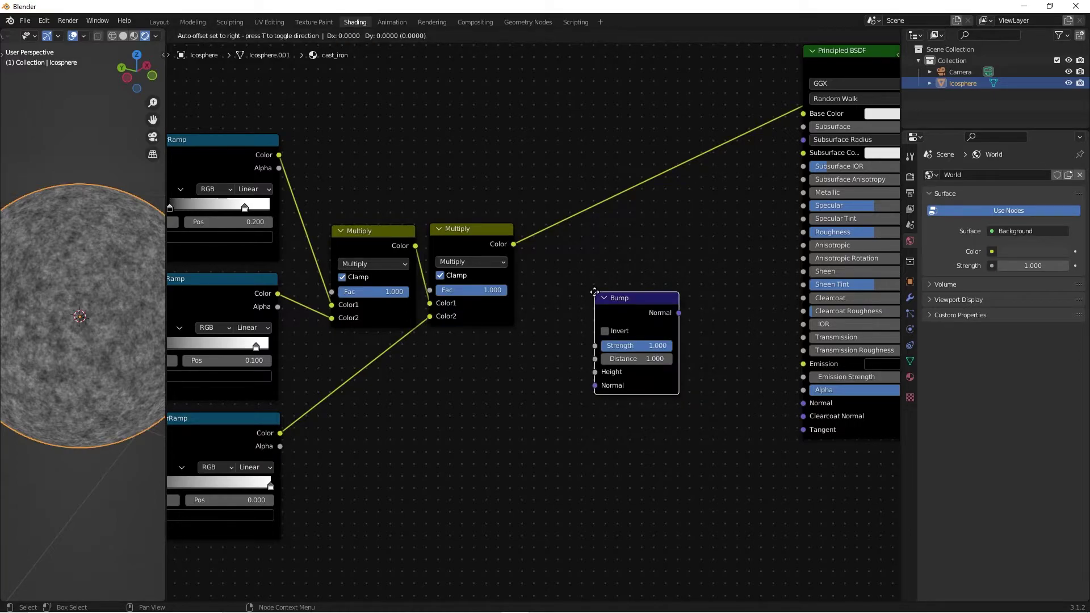
{"action": "left_click", "coordinate": [667, 340]}
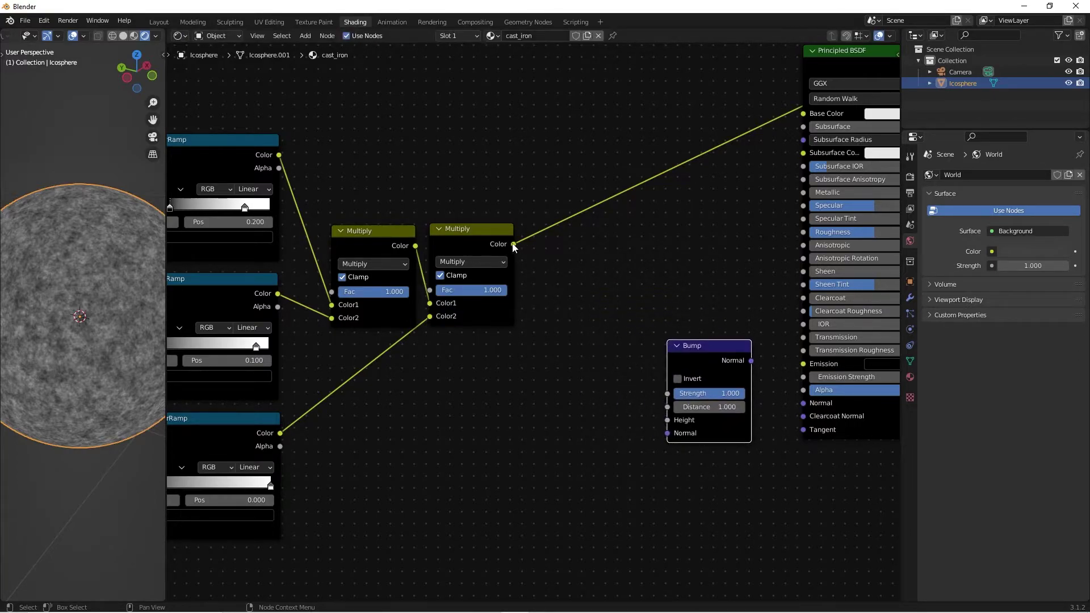
Step: Feed the second Multiply into the Bump's Height and the Bump into the Principled BSDF's Normal, and preview the shader
{"action": "left_click_drag", "start_coordinate": [513, 246], "coordinate": [667, 420]}
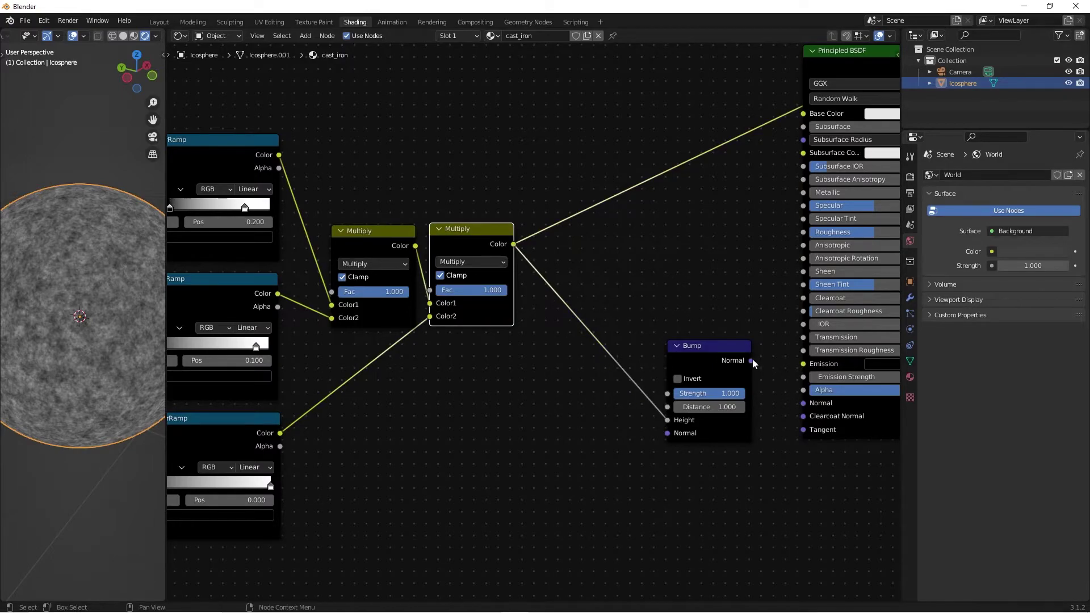
{"action": "left_click_drag", "start_coordinate": [751, 359], "coordinate": [803, 402]}
{"action": "scroll", "coordinate": [679, 199], "scroll_direction": "down", "scroll_amount": 3}
{"action": "scroll", "coordinate": [658, 212], "scroll_direction": "left", "scroll_amount": 2, "text": "ctrl"}
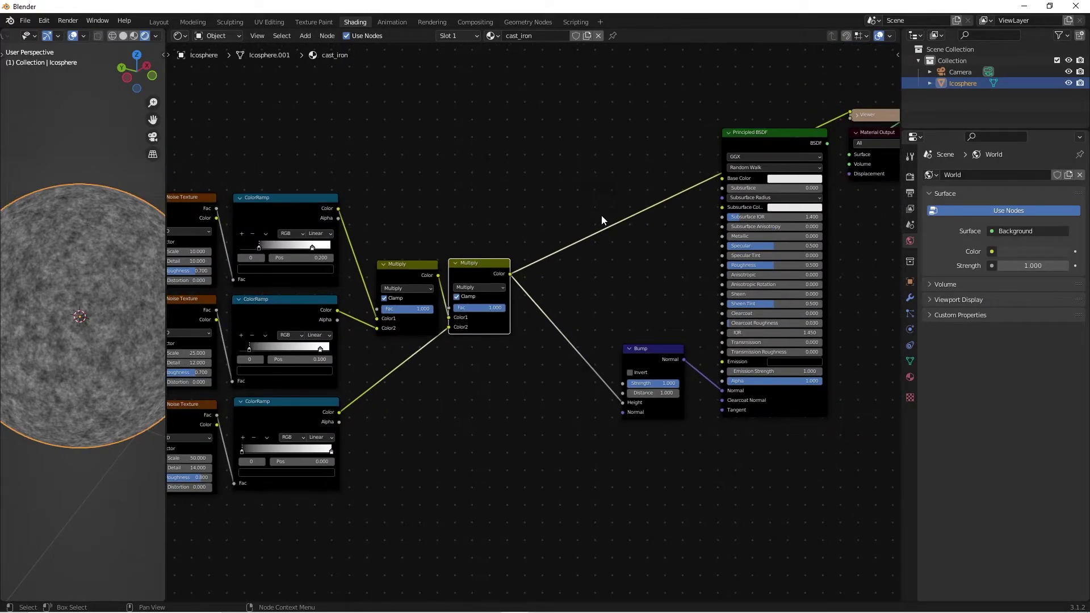
{"action": "left_click", "coordinate": [802, 140], "text": "ctrl+shift"}
{"action": "left_click_drag", "start_coordinate": [710, 100], "coordinate": [806, 391]}
{"action": "left_click", "coordinate": [570, 394]}
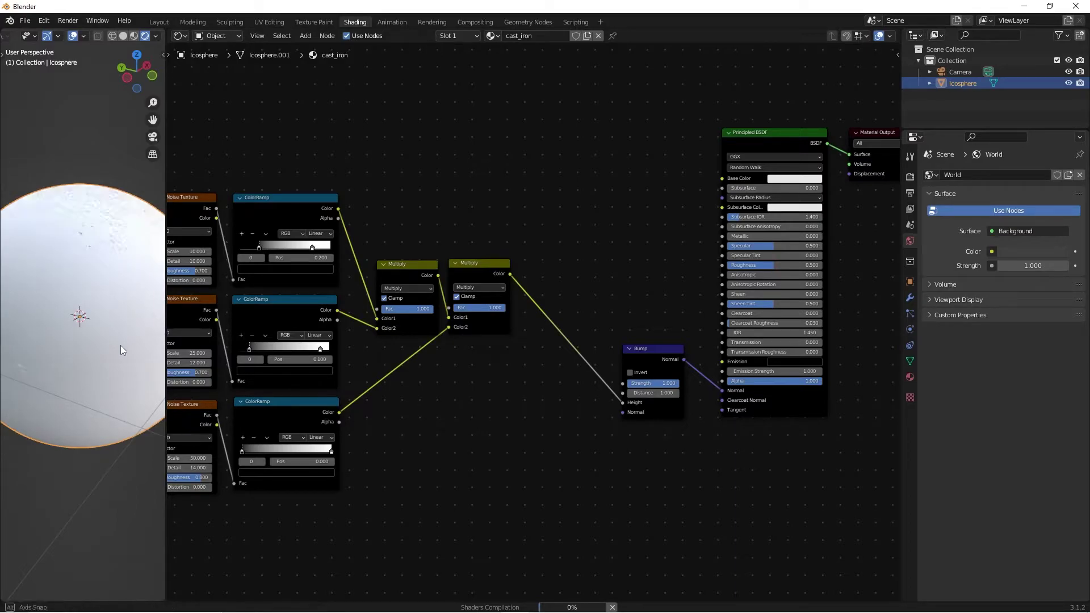
Step: Inspect the bumpy icosphere surface up close, briefly trying a Bump distance of 0.4 before returning it to 1
{"action": "middle_click_drag", "start_coordinate": [120, 345], "coordinate": [118, 289]}
{"action": "scroll", "coordinate": [66, 281], "scroll_direction": "up", "scroll_amount": 2}
{"action": "scroll", "coordinate": [118, 289], "scroll_direction": "up", "scroll_amount": 2}
{"action": "scroll", "coordinate": [116, 289], "scroll_direction": "down", "scroll_amount": 2}
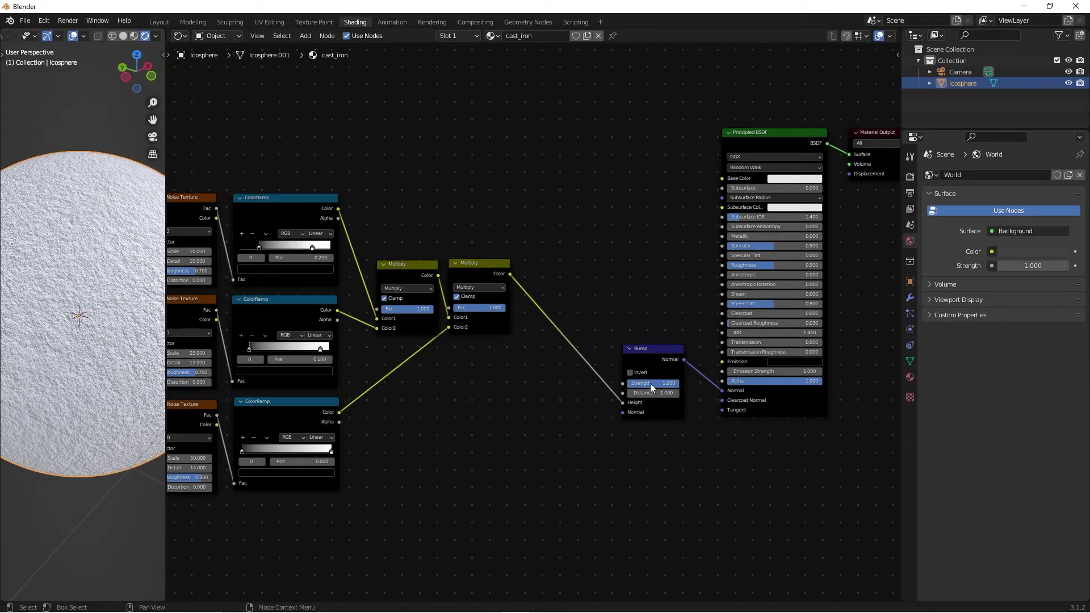
{"action": "left_click", "coordinate": [630, 392]}
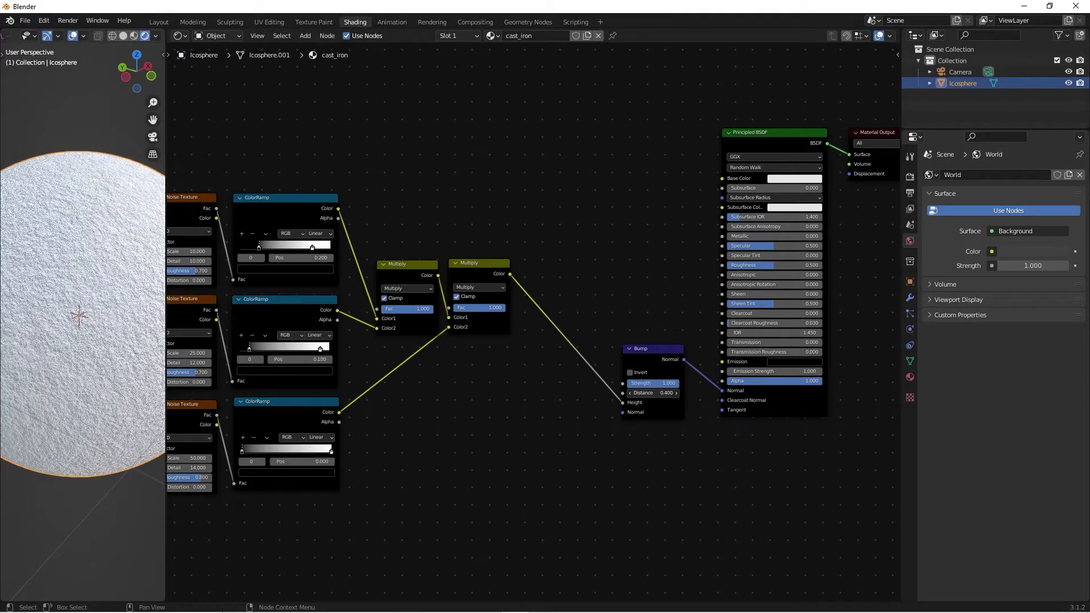
{"action": "left_click", "coordinate": [676, 393]}
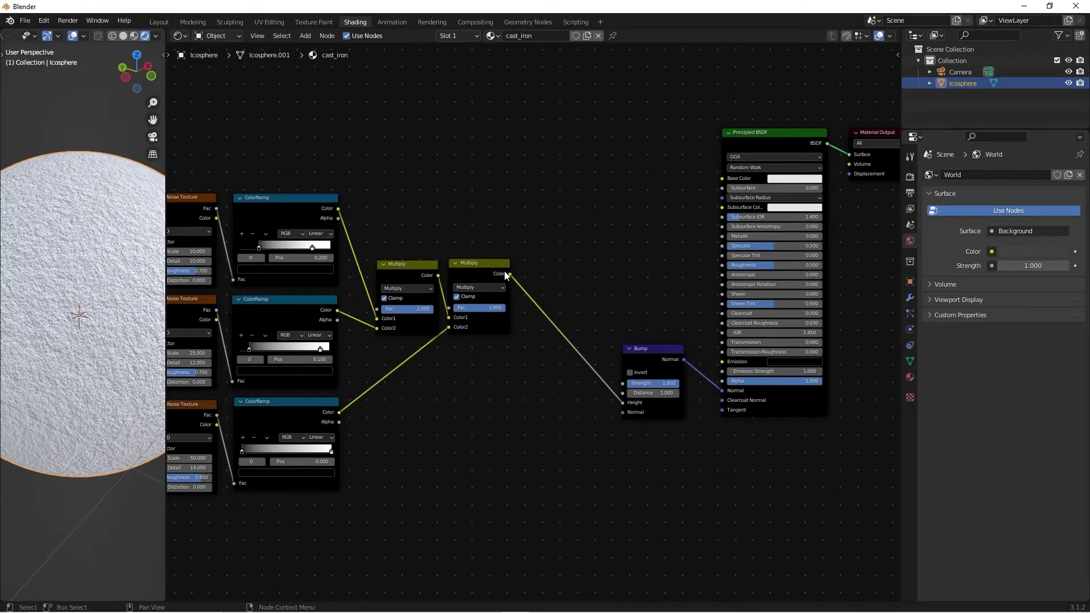
Step: Connect the second Multiply's color output to the Principled BSDF's Roughness input
{"action": "left_click_drag", "start_coordinate": [510, 274], "coordinate": [720, 265]}
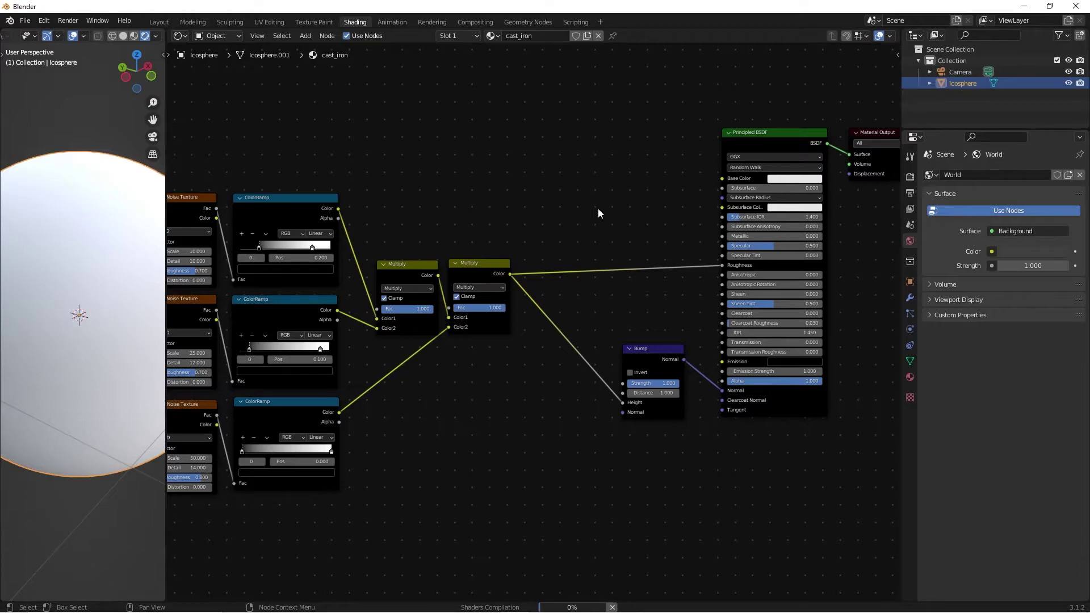
{"action": "left_click", "coordinate": [758, 149]}
{"action": "middle_click_drag", "start_coordinate": [611, 257], "coordinate": [540, 243], "text": "ctrl"}
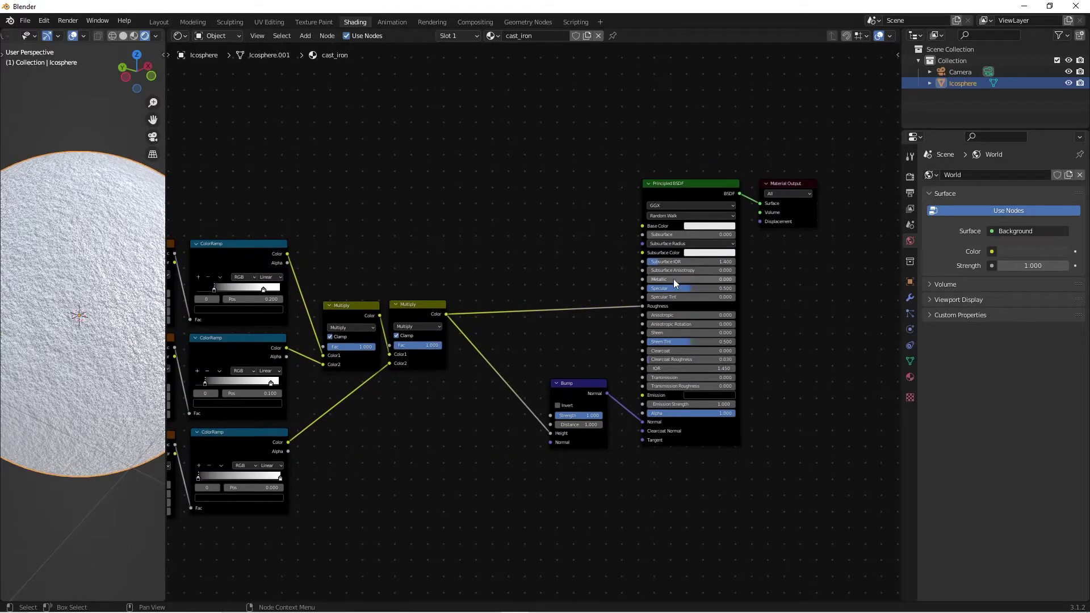
Step: Add an Invert node above the Bump node, in front of the Principled BSDF
{"action": "key", "text": "shift+a"}
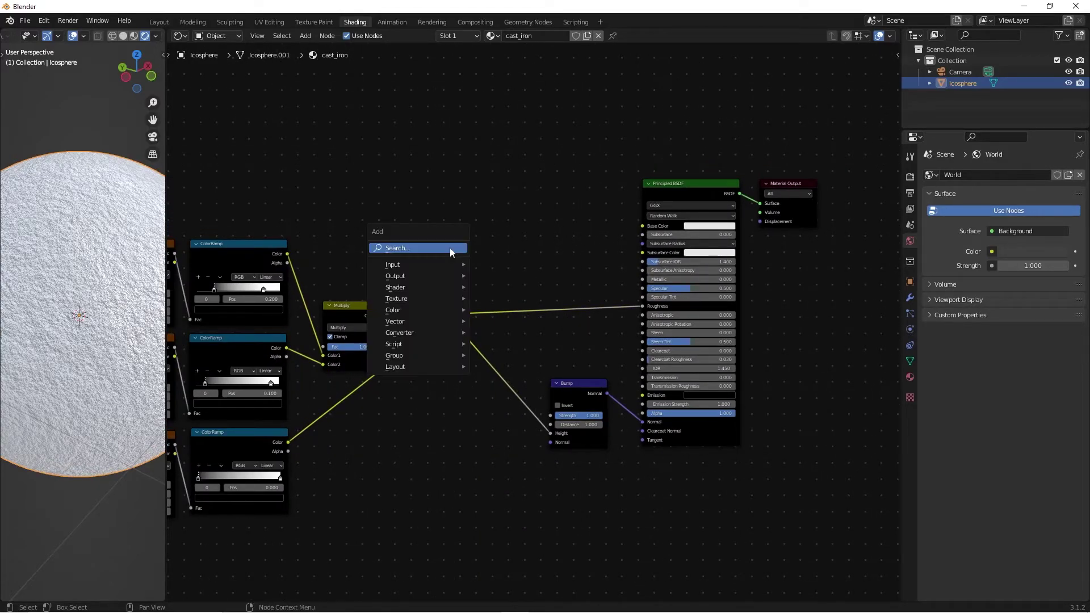
{"action": "left_click", "coordinate": [450, 247]}
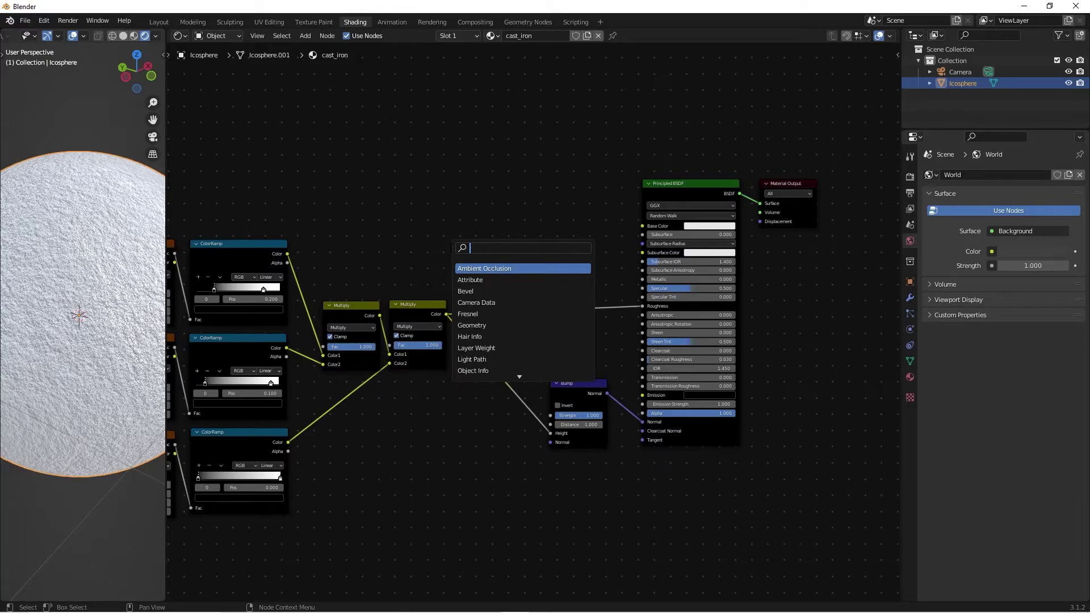
{"action": "type", "text": "inv"}
{"action": "key", "text": "Return"}
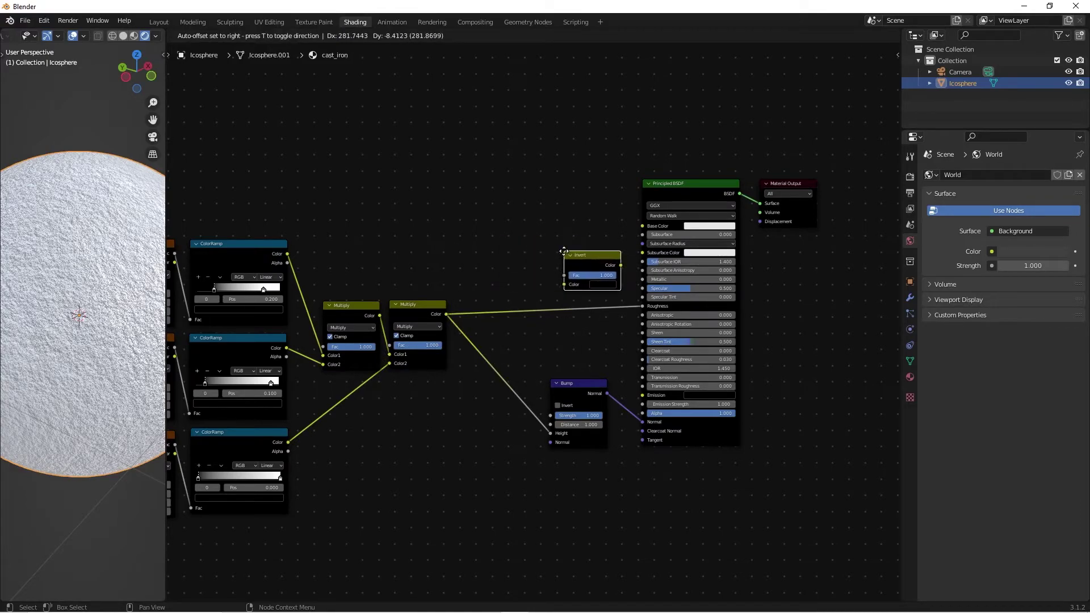
{"action": "left_click", "coordinate": [550, 245]}
Step: Preview the second Multiply's combined noise pattern on the icosphere
{"action": "left_click", "coordinate": [415, 301], "text": "ctrl+shift"}
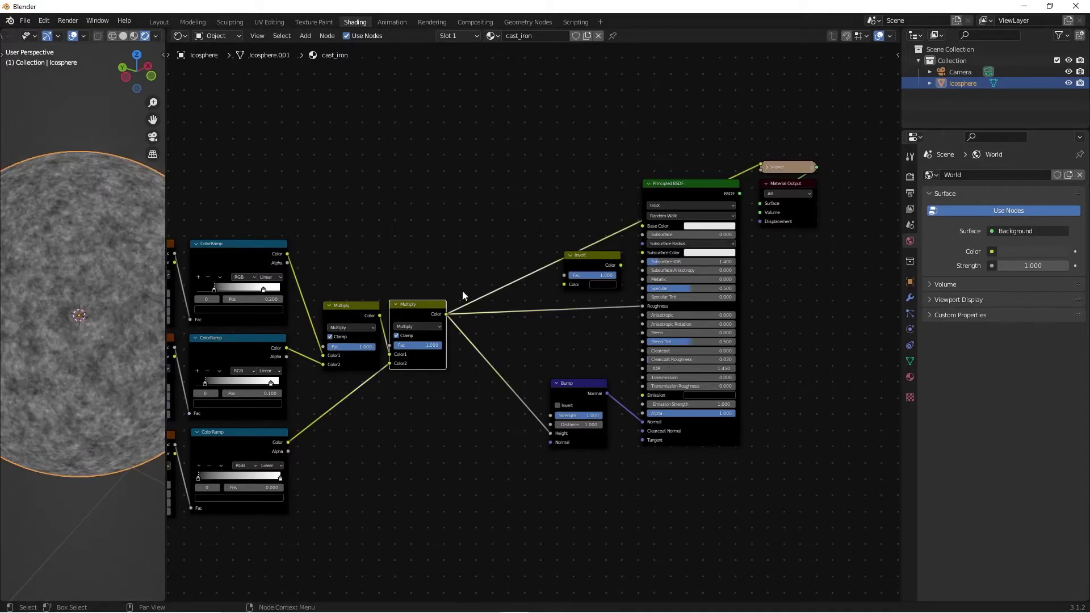
{"action": "left_click_drag", "start_coordinate": [393, 273], "coordinate": [447, 418]}
{"action": "left_click", "coordinate": [619, 268]}
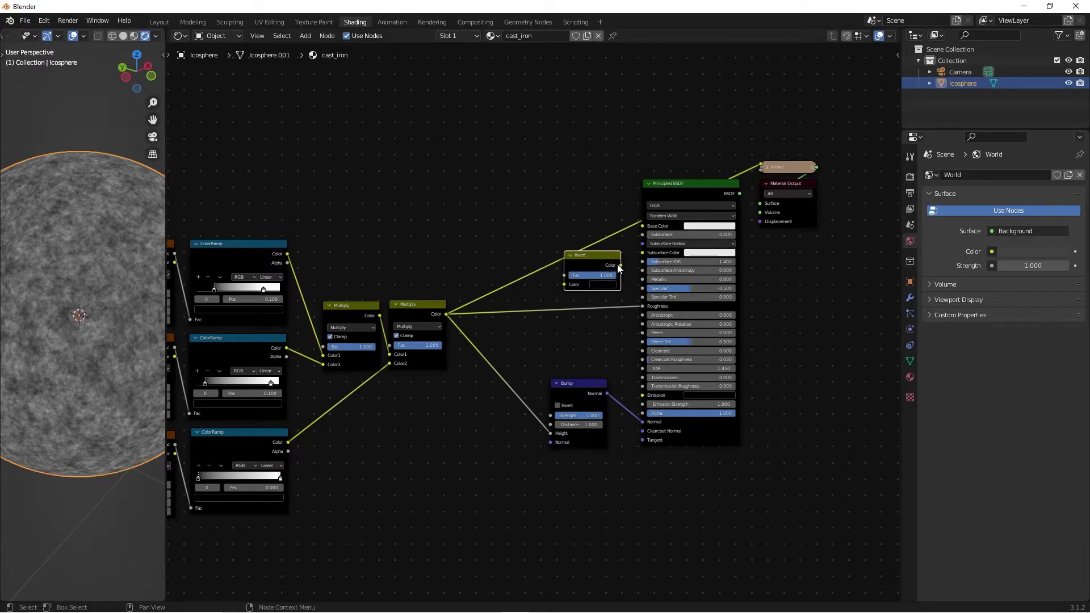
Step: Feed the second Multiply into the Invert node's Color and the inverted color into the Principled BSDF's Metallic input
{"action": "scroll", "coordinate": [422, 296], "scroll_direction": "up", "scroll_amount": 2}
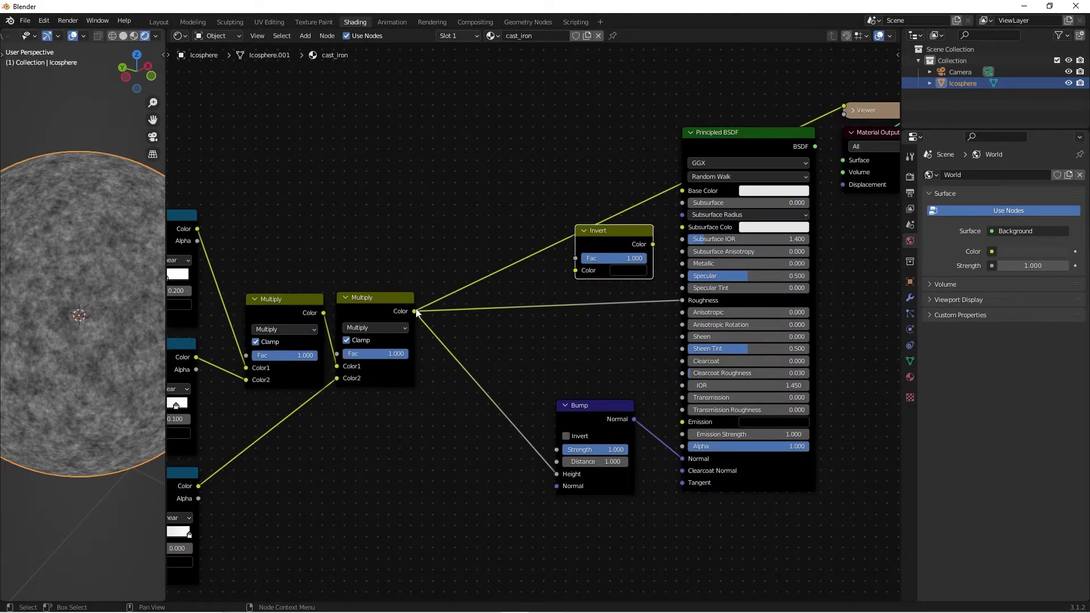
{"action": "left_click_drag", "start_coordinate": [416, 311], "coordinate": [575, 270]}
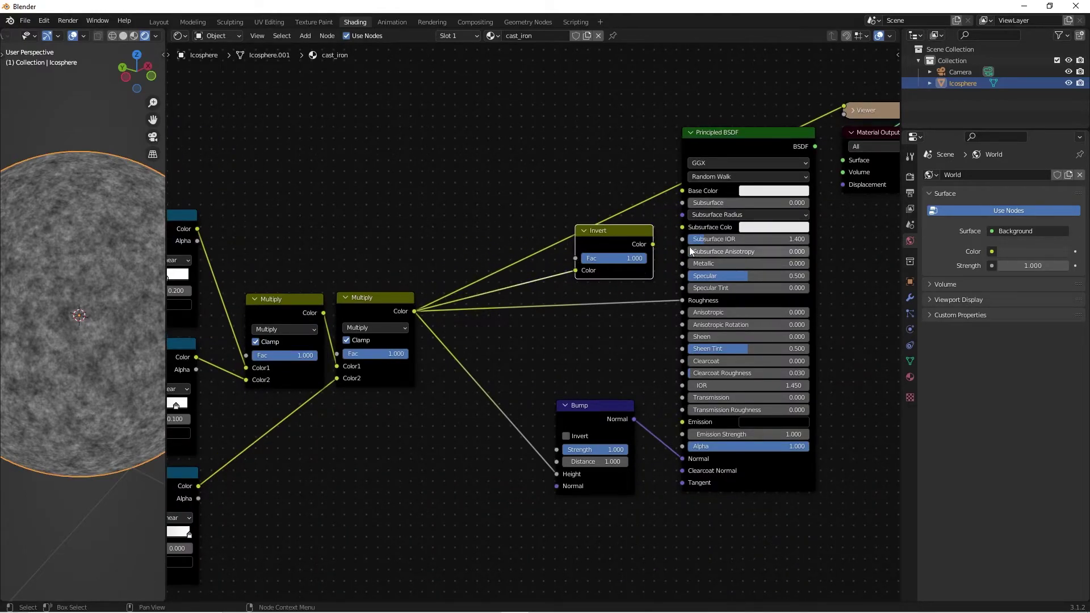
{"action": "left_click_drag", "start_coordinate": [652, 244], "coordinate": [669, 222]}
{"action": "left_click_drag", "start_coordinate": [684, 260], "coordinate": [686, 262]}
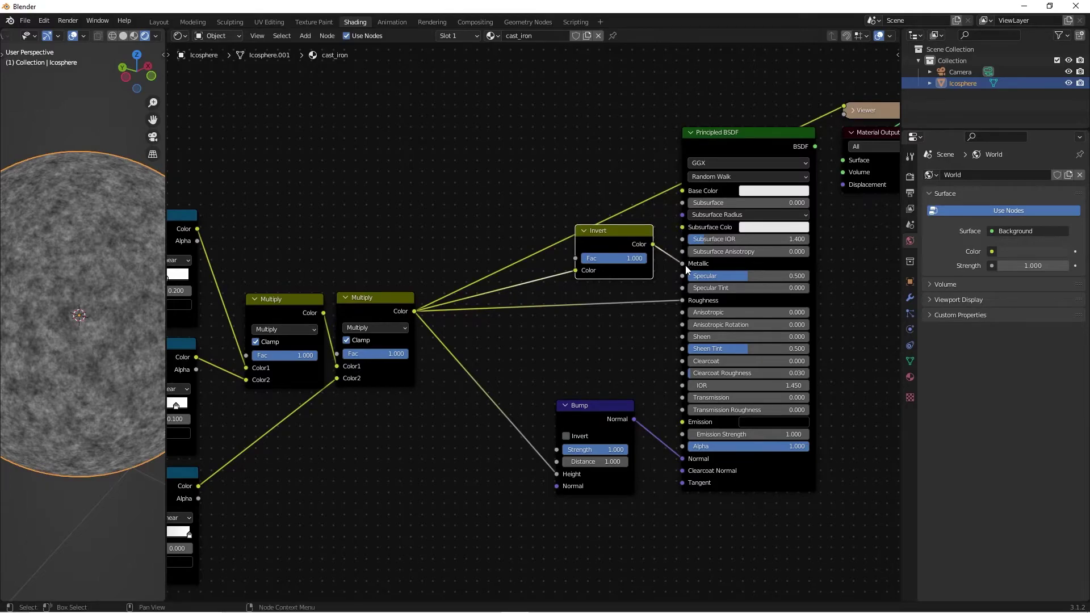
{"action": "left_click", "coordinate": [630, 161]}
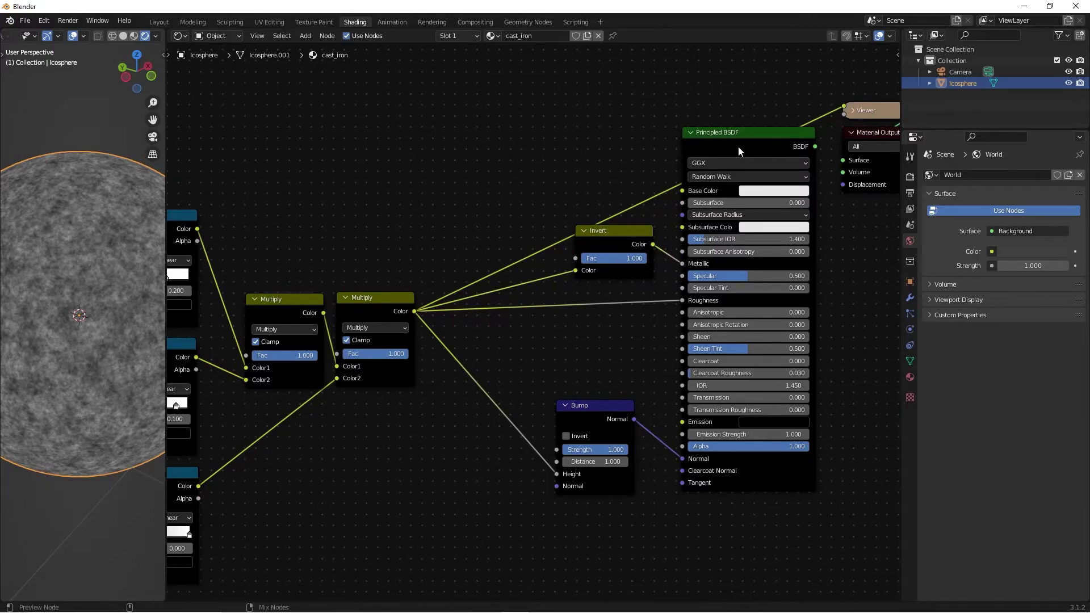
Step: Switch the preview back to the Principled BSDF and inspect the metallic surface around the icosphere
{"action": "left_click", "coordinate": [738, 145], "text": "ctrl+shift"}
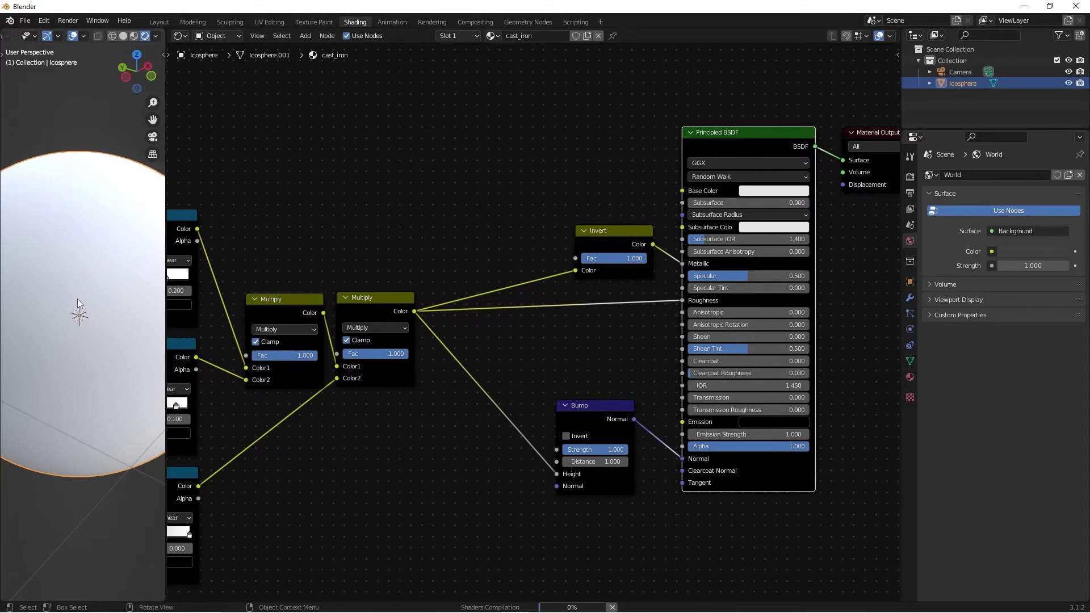
{"action": "scroll", "coordinate": [77, 299], "scroll_direction": "down", "scroll_amount": 3}
{"action": "middle_click_drag", "start_coordinate": [75, 312], "coordinate": [108, 328]}
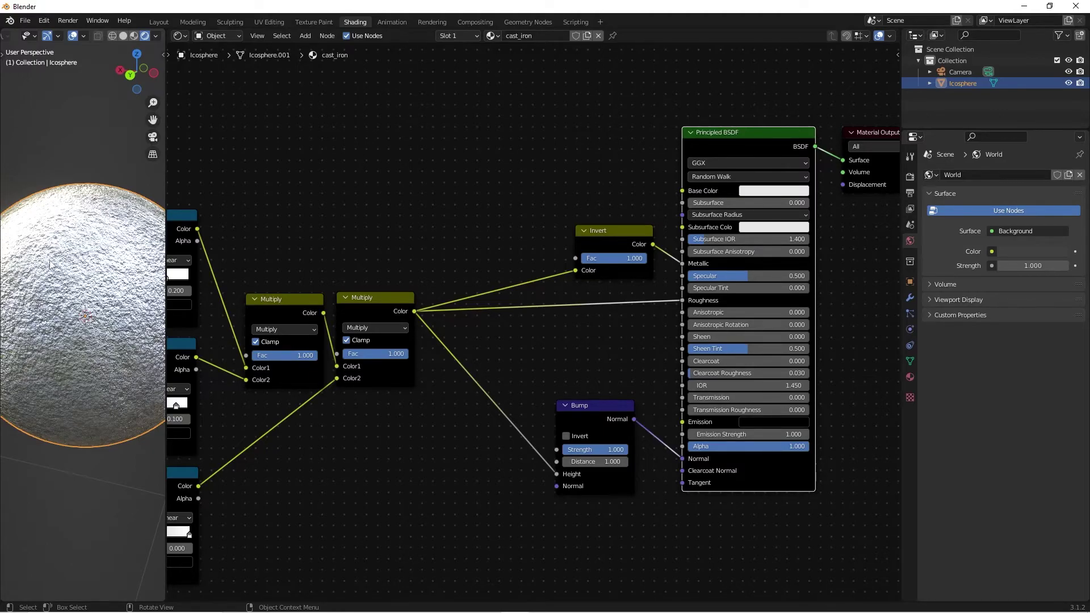
{"action": "middle_click_drag", "start_coordinate": [50, 260], "coordinate": [138, 312]}
{"action": "scroll", "coordinate": [138, 311], "scroll_direction": "up", "scroll_amount": 1}
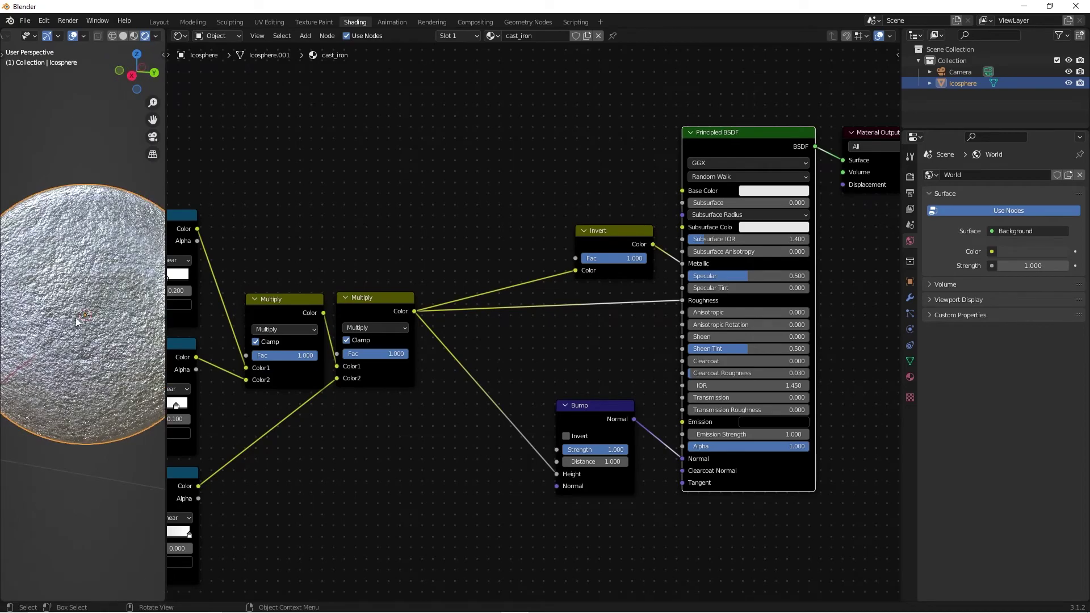
Step: Set the Bump node's Distance to 0.05 and examine the icosphere's surface up close
{"action": "left_click", "coordinate": [472, 259]}
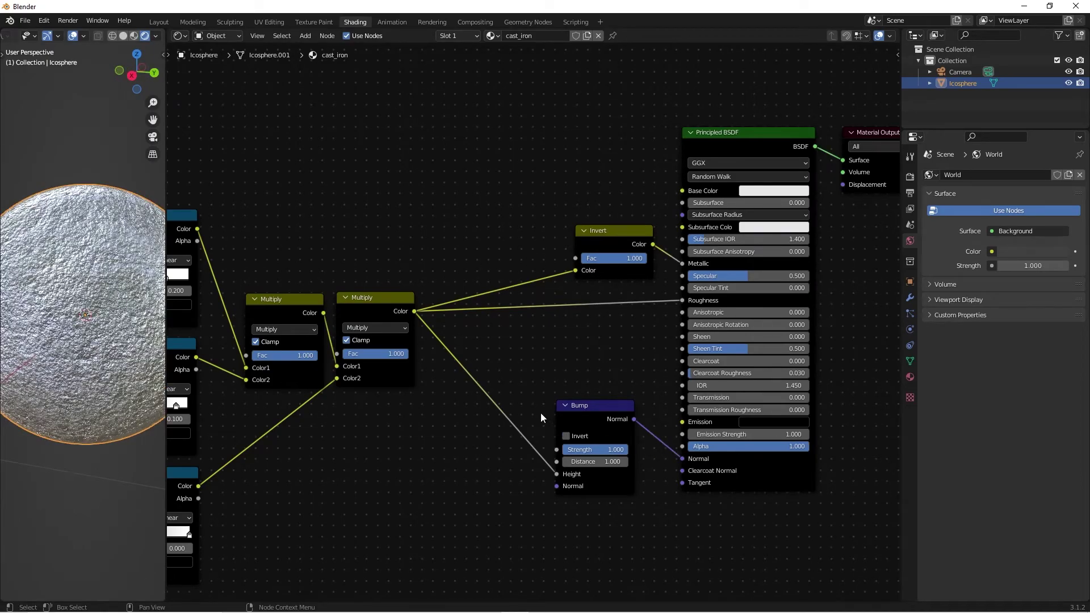
{"action": "scroll", "coordinate": [550, 378], "scroll_direction": "up", "scroll_amount": 2}
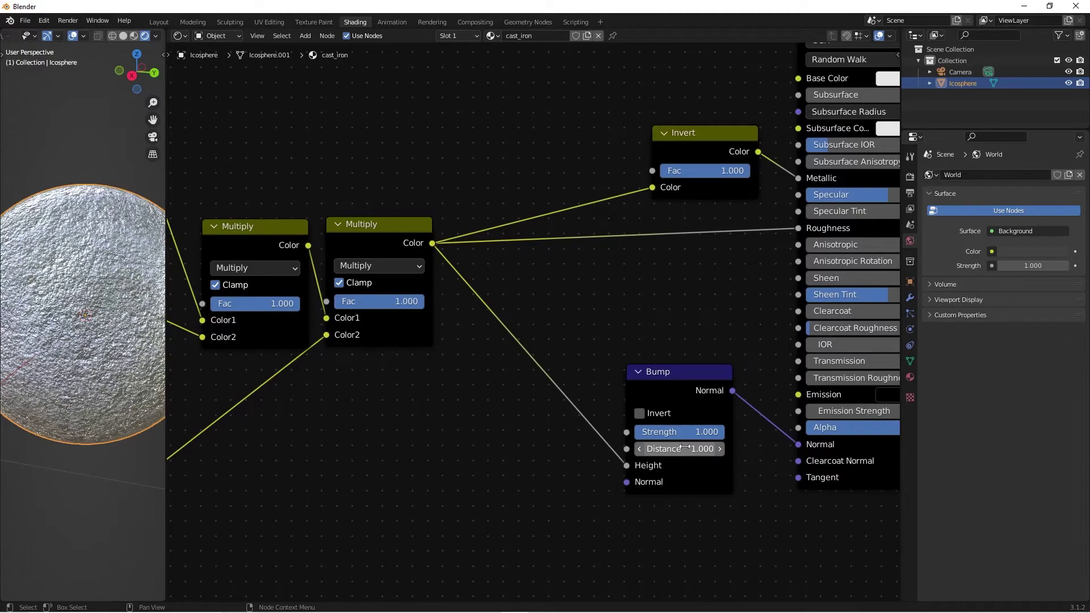
{"action": "mouse_move", "coordinate": [697, 432]}
{"action": "left_mouse_down"}
{"action": "mouse_move", "coordinate": [655, 433]}
{"action": "mouse_move", "coordinate": [707, 433]}
{"action": "left_mouse_up"}
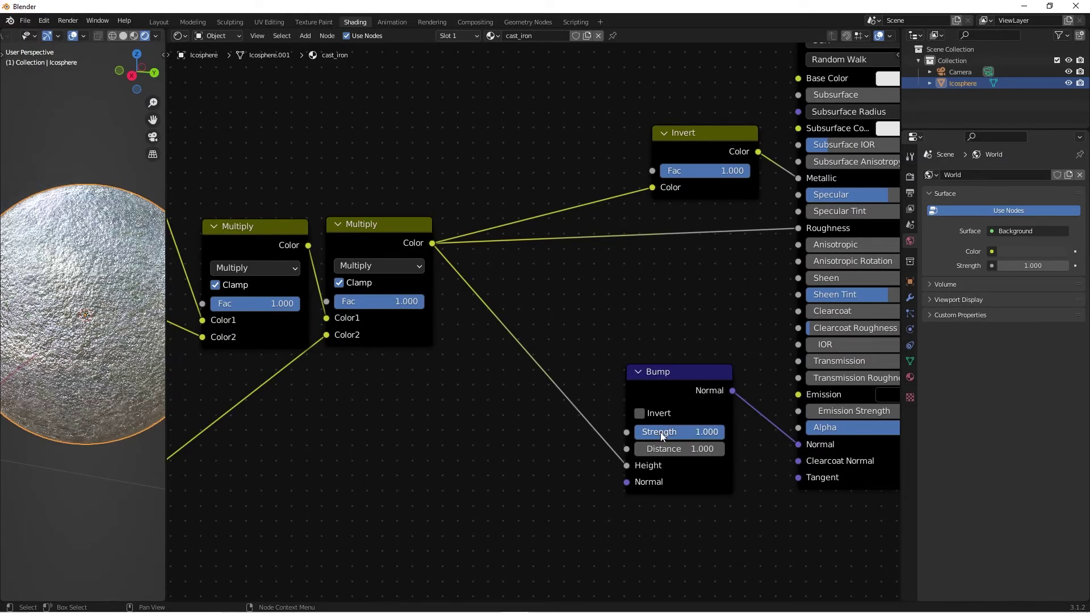
{"action": "left_click", "coordinate": [674, 449]}
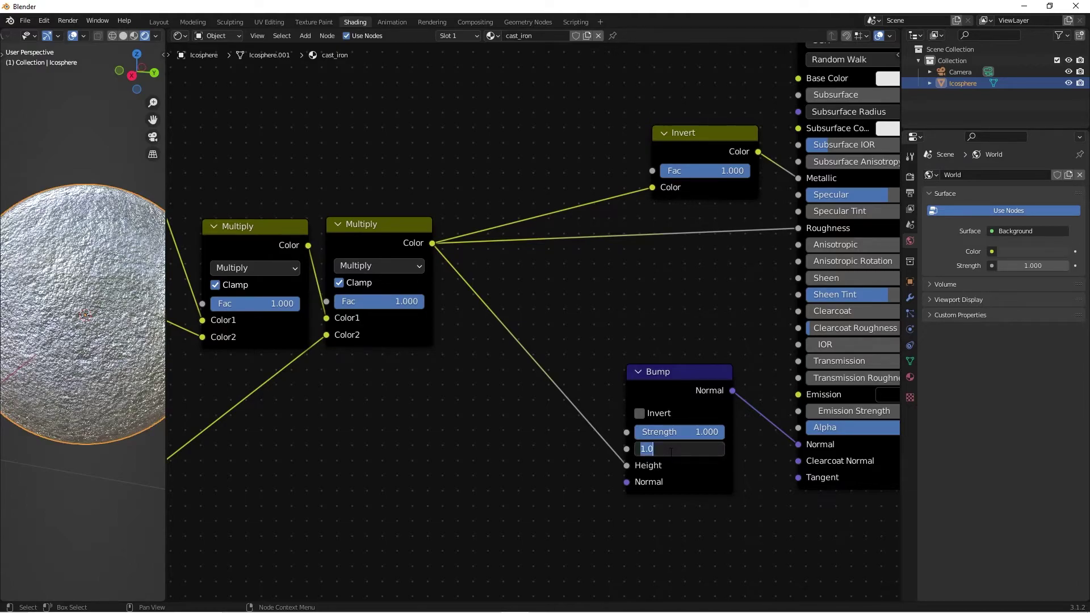
{"action": "key", "text": "BackSpace"}
{"action": "type", "text": ".05"}
{"action": "key", "text": "Return"}
{"action": "middle_click_drag", "start_coordinate": [19, 344], "coordinate": [43, 325]}
{"action": "scroll", "coordinate": [44, 325], "scroll_direction": "up", "scroll_amount": 6}
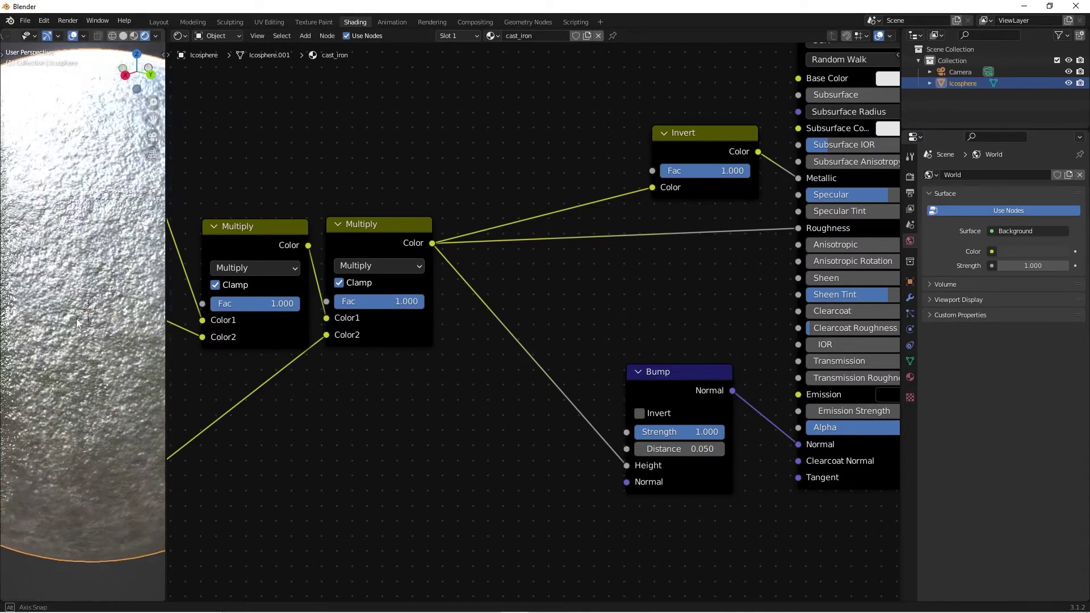
Step: Set the Bump node's Distance to 0.025 and view the whole icosphere
{"action": "left_click", "coordinate": [647, 448]}
{"action": "type", "text": ".025"}
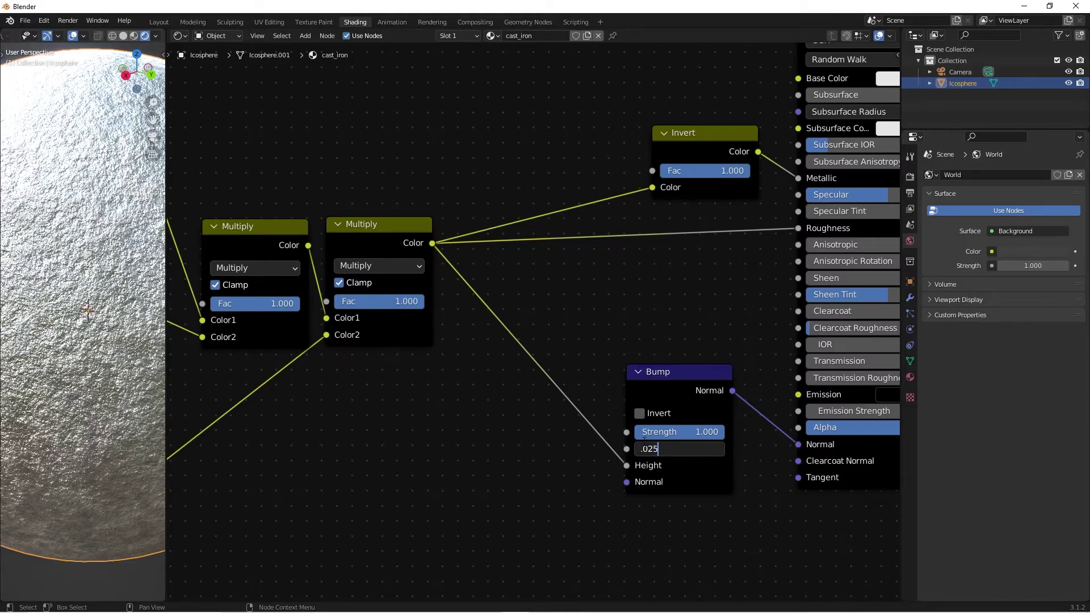
{"action": "key", "text": "Return"}
{"action": "scroll", "coordinate": [114, 397], "scroll_direction": "down", "scroll_amount": 5}
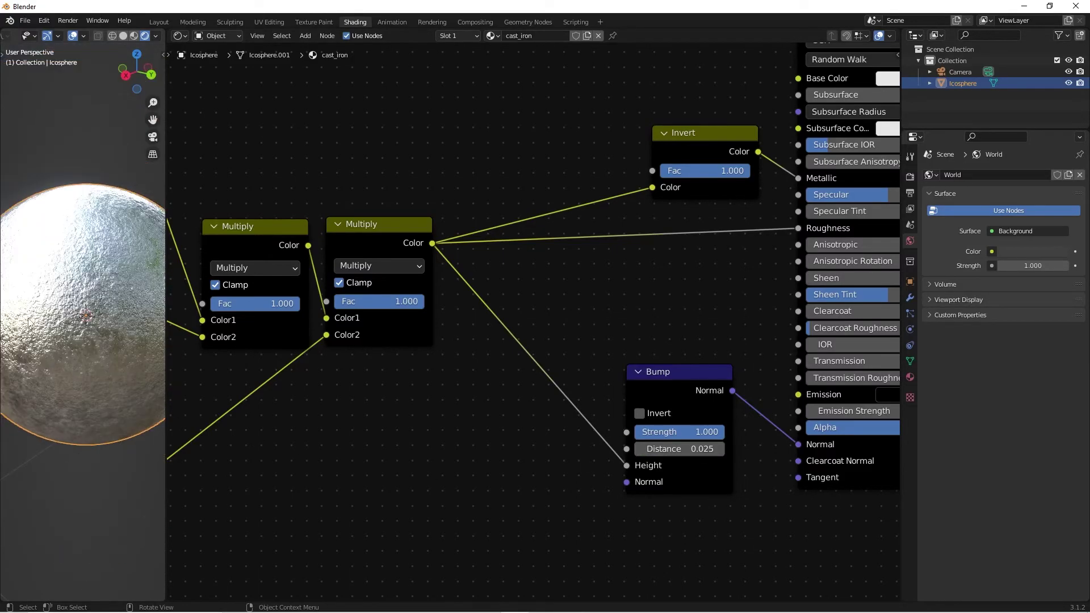
Step: Set the Bump node's Distance to 0 and inspect the icosphere's reflections without relief
{"action": "left_click", "coordinate": [639, 449]}
{"action": "type", "text": "0"}
{"action": "key", "text": "Return"}
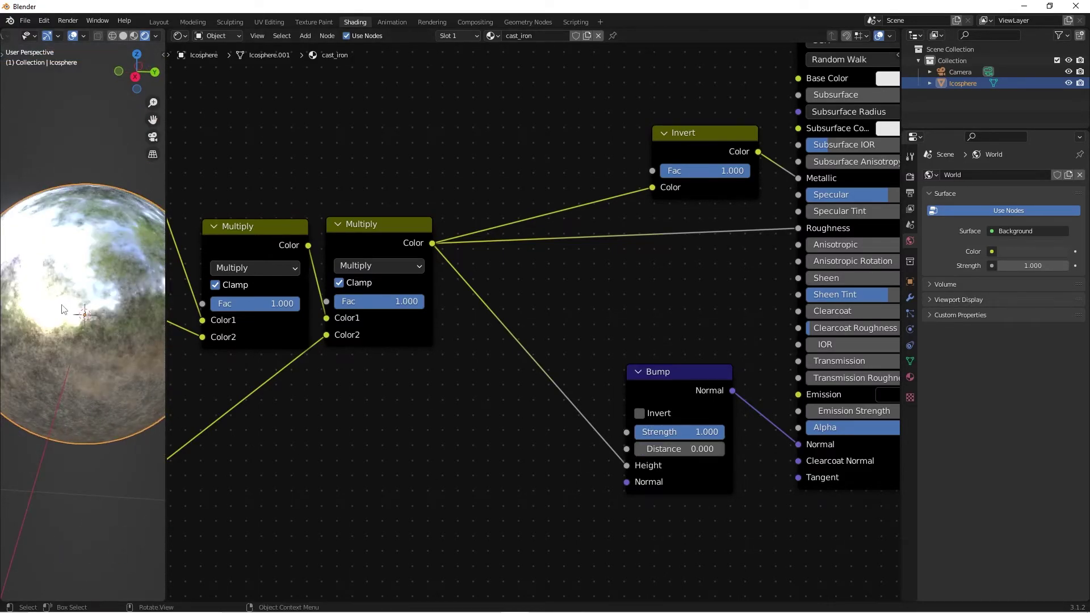
{"action": "middle_click_drag", "start_coordinate": [46, 309], "coordinate": [156, 347]}
{"action": "scroll", "coordinate": [108, 335], "scroll_direction": "up", "scroll_amount": 3}
Step: Set the Bump node's Distance to 0.015 and inspect the icosphere's surface up close
{"action": "left_click", "coordinate": [699, 449]}
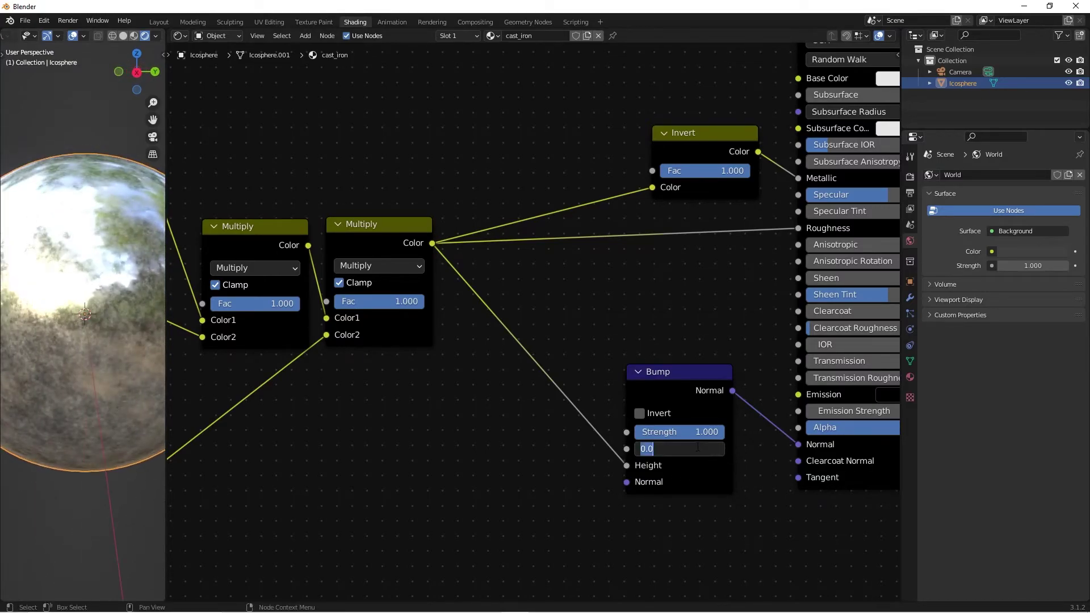
{"action": "type", "text": "0.015"}
{"action": "key", "text": "Return"}
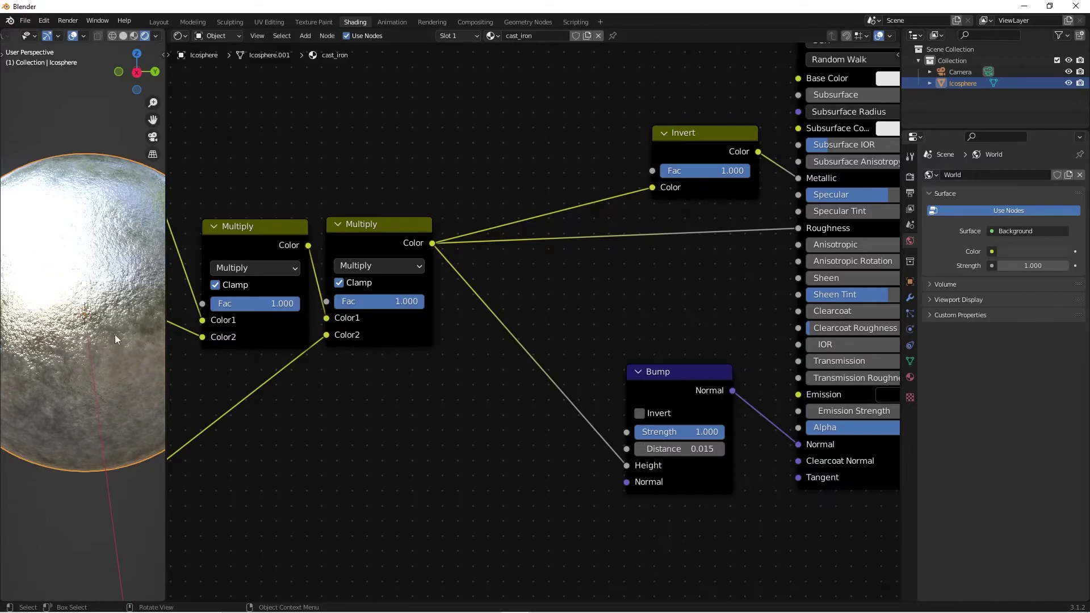
{"action": "middle_click_drag", "start_coordinate": [115, 335], "coordinate": [79, 341]}
{"action": "scroll", "coordinate": [78, 342], "scroll_direction": "up", "scroll_amount": 1}
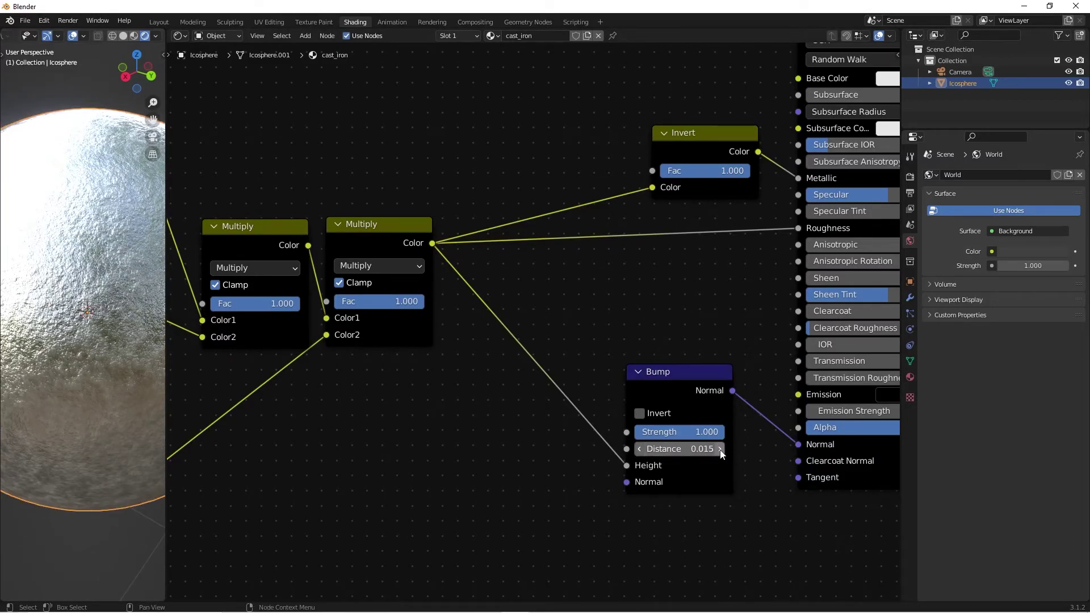
Step: Reduce the Bump node's Distance to 0.01 for comparison
{"action": "left_click", "coordinate": [703, 448]}
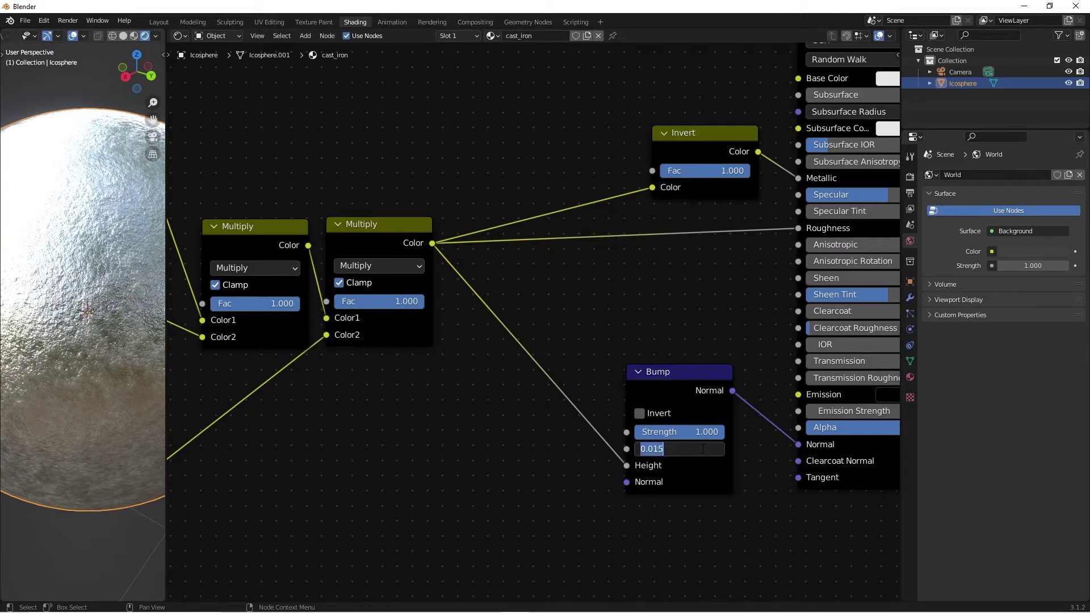
{"action": "type", "text": "0.01"}
{"action": "key", "text": "Return"}
Step: Set the Bump node's Distance to 0.05 and examine the rougher relief around the whole icosphere
{"action": "left_click", "coordinate": [701, 448]}
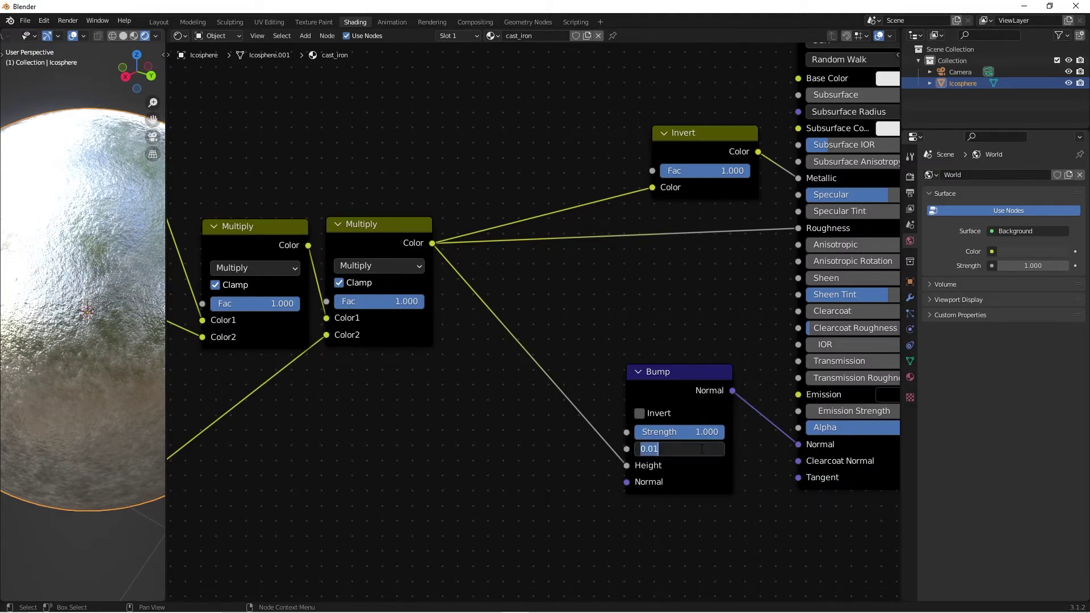
{"action": "type", "text": "0.05"}
{"action": "key", "text": "Return"}
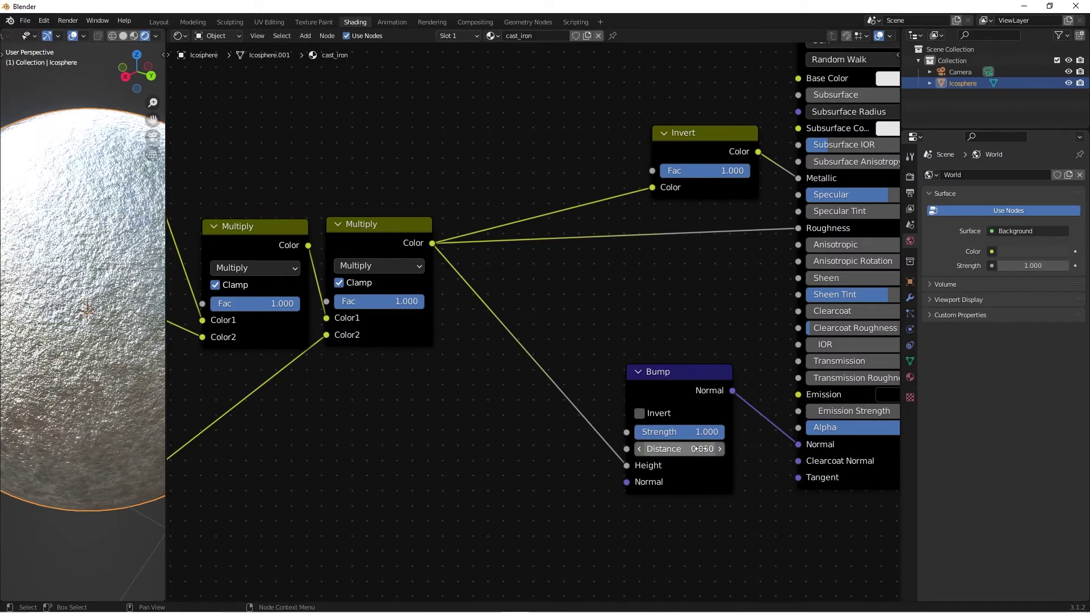
{"action": "middle_click_drag", "start_coordinate": [82, 317], "coordinate": [118, 414]}
{"action": "left_click", "coordinate": [107, 479]}
{"action": "left_click", "coordinate": [118, 416]}
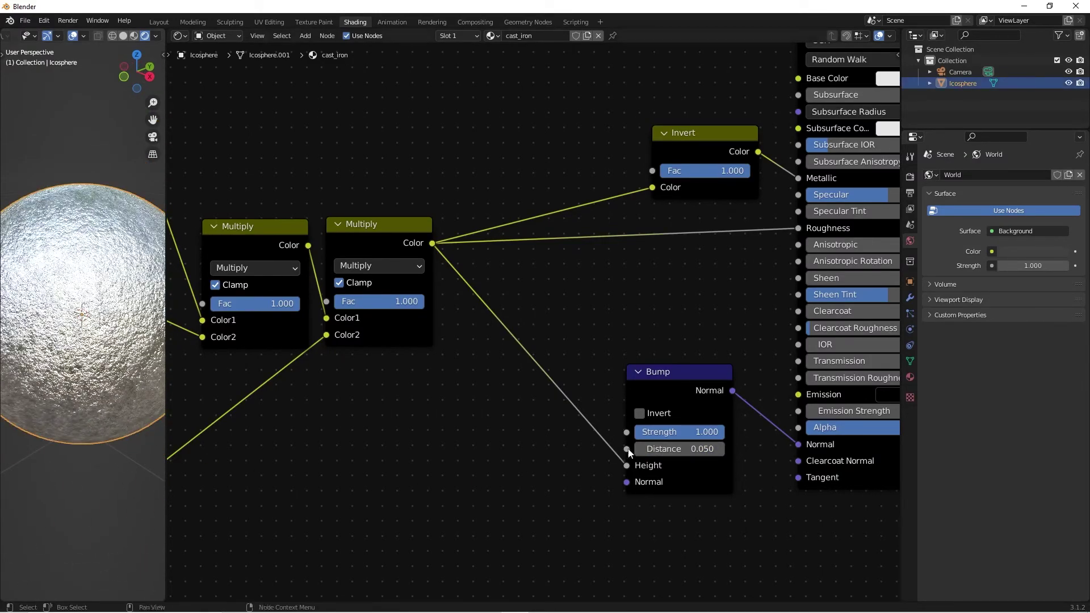
{"action": "mouse_move", "coordinate": [113, 317]}
{"action": "middle_mouse_down"}
{"action": "mouse_move", "coordinate": [131, 340]}
{"action": "mouse_move", "coordinate": [146, 325]}
{"action": "mouse_move", "coordinate": [101, 329]}
{"action": "middle_mouse_up"}
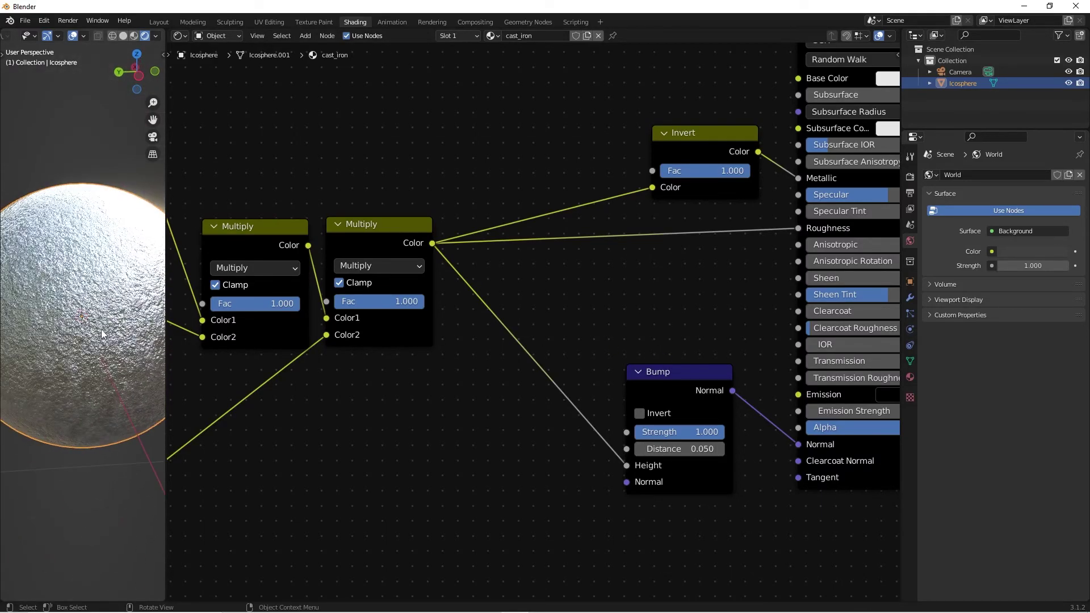
Step: Add a ColorRamp node above the Invert node and feed its Fac from the second Multiply node's Color output
{"action": "scroll", "coordinate": [645, 291], "scroll_direction": "down", "scroll_amount": 2}
{"action": "middle_click_drag", "start_coordinate": [645, 296], "coordinate": [643, 346]}
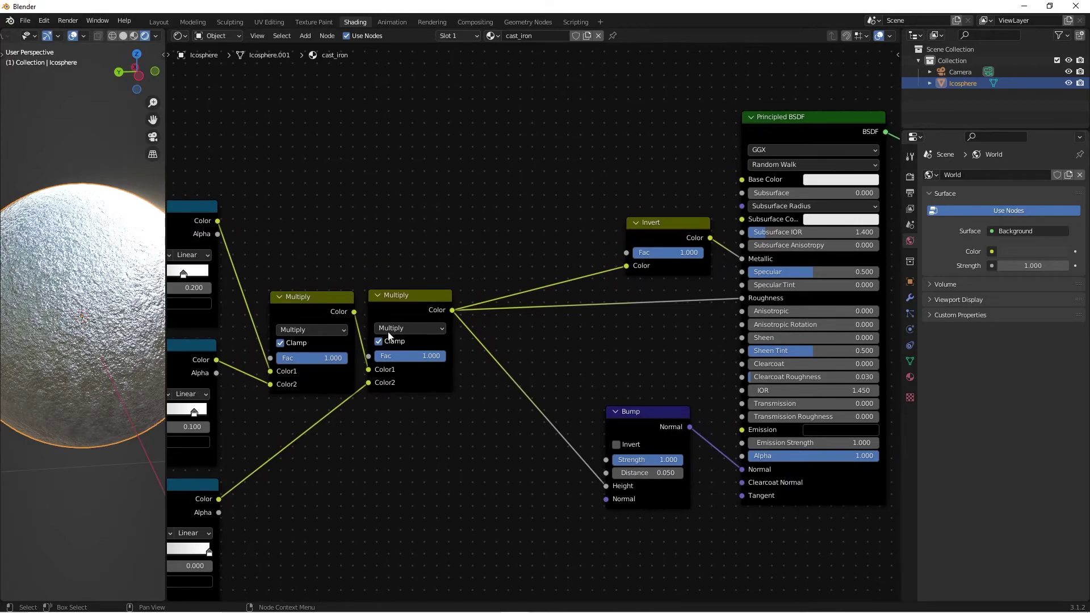
{"action": "middle_click_drag", "start_coordinate": [99, 332], "coordinate": [90, 337]}
{"action": "middle_click_drag", "start_coordinate": [540, 161], "coordinate": [501, 248]}
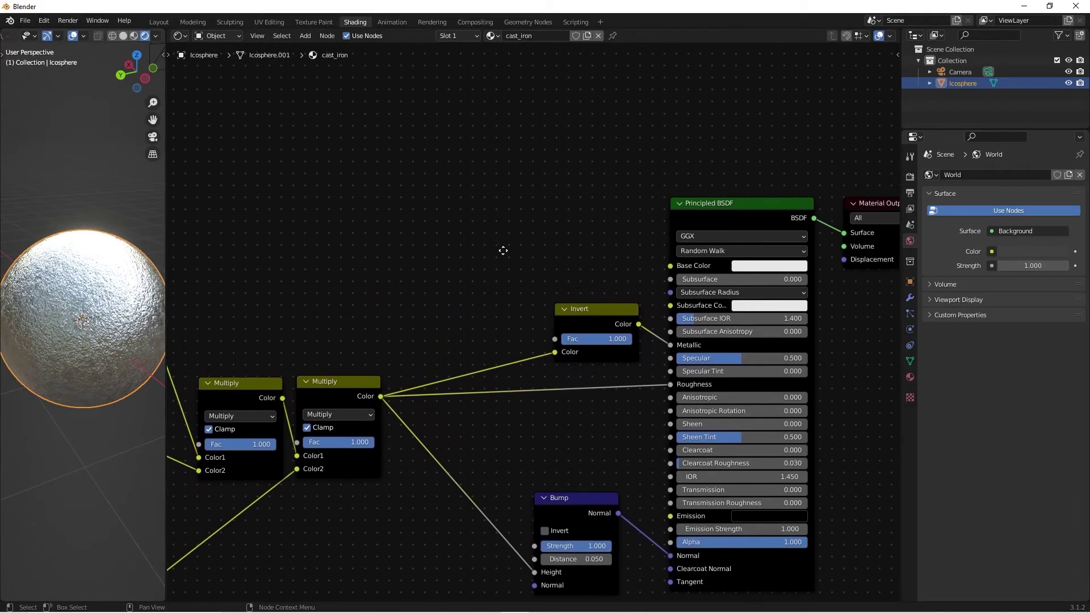
{"action": "scroll", "coordinate": [380, 321], "scroll_direction": "up", "scroll_amount": 2}
{"action": "scroll", "coordinate": [475, 306], "scroll_direction": "down", "scroll_amount": 1}
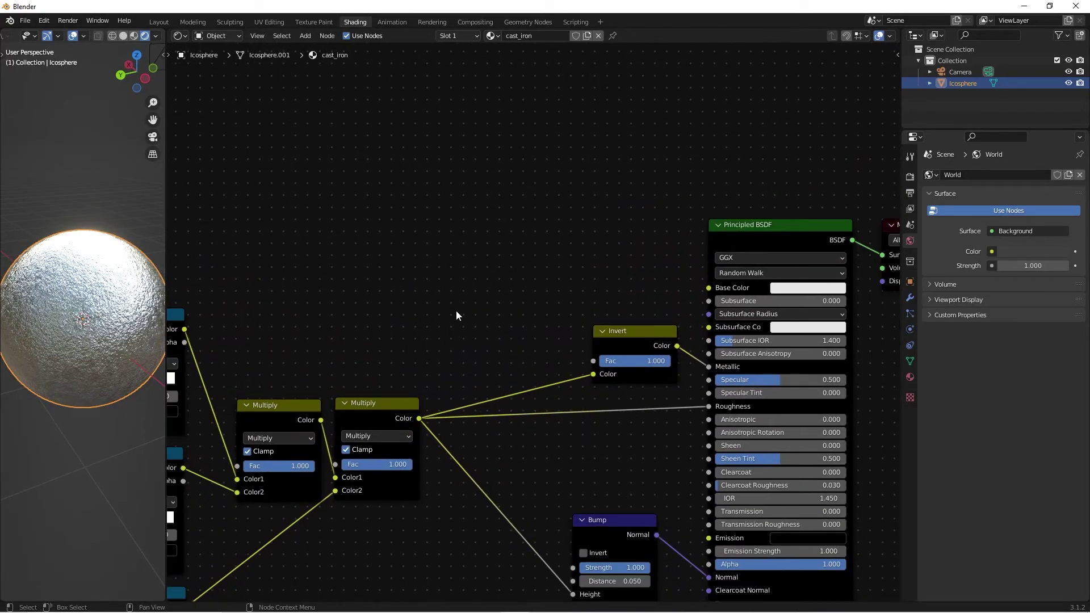
{"action": "key", "text": "shift+a"}
{"action": "left_click", "coordinate": [455, 311]}
{"action": "type", "text": "ramp"}
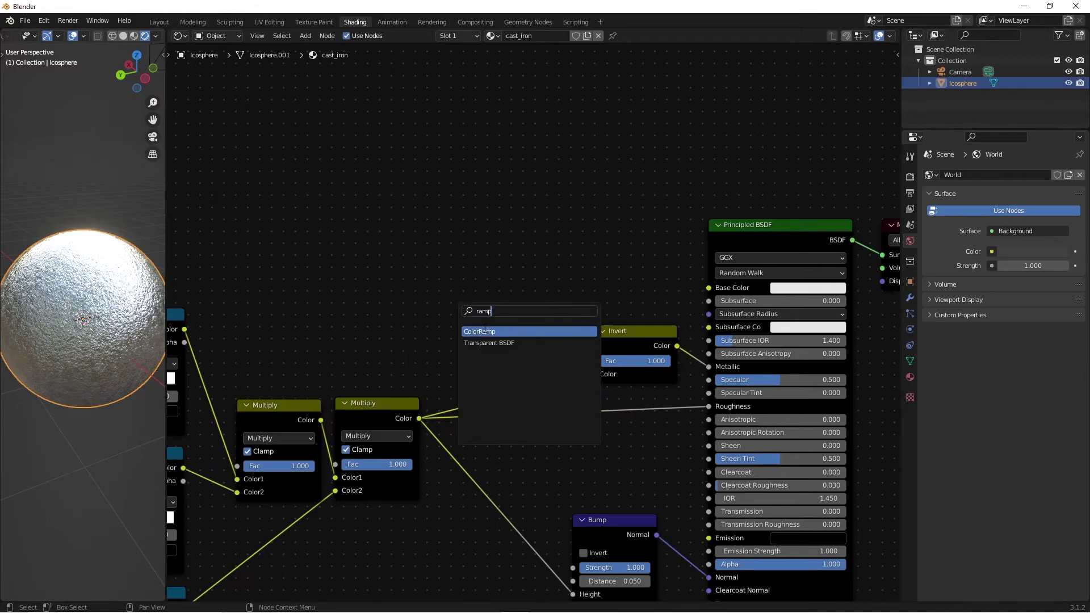
{"action": "left_click", "coordinate": [484, 331]}
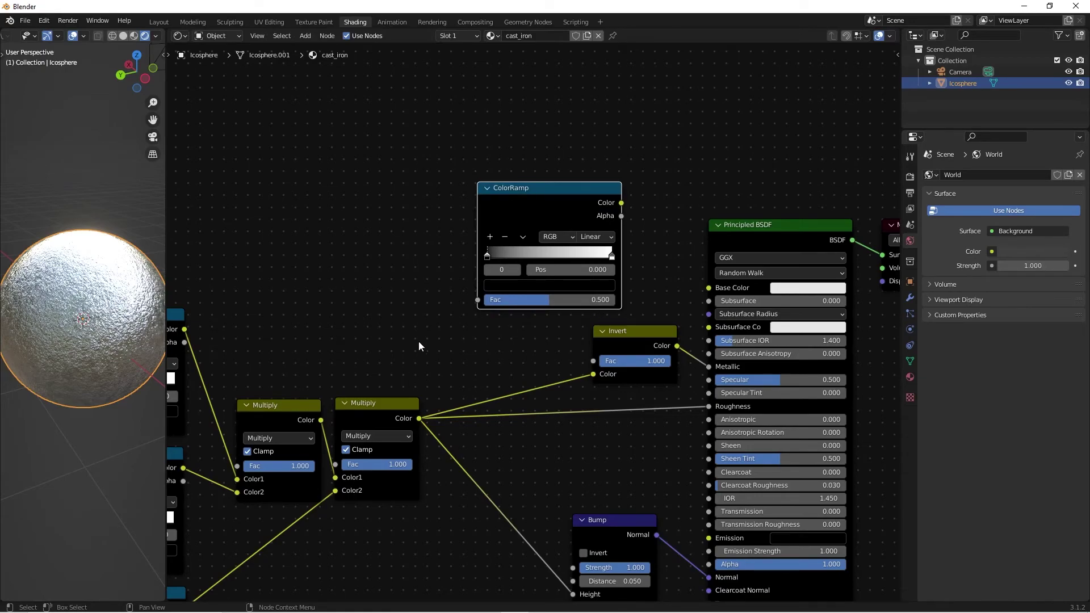
{"action": "left_click_drag", "start_coordinate": [418, 418], "coordinate": [477, 299]}
{"action": "left_click_drag", "start_coordinate": [540, 200], "coordinate": [572, 189]}
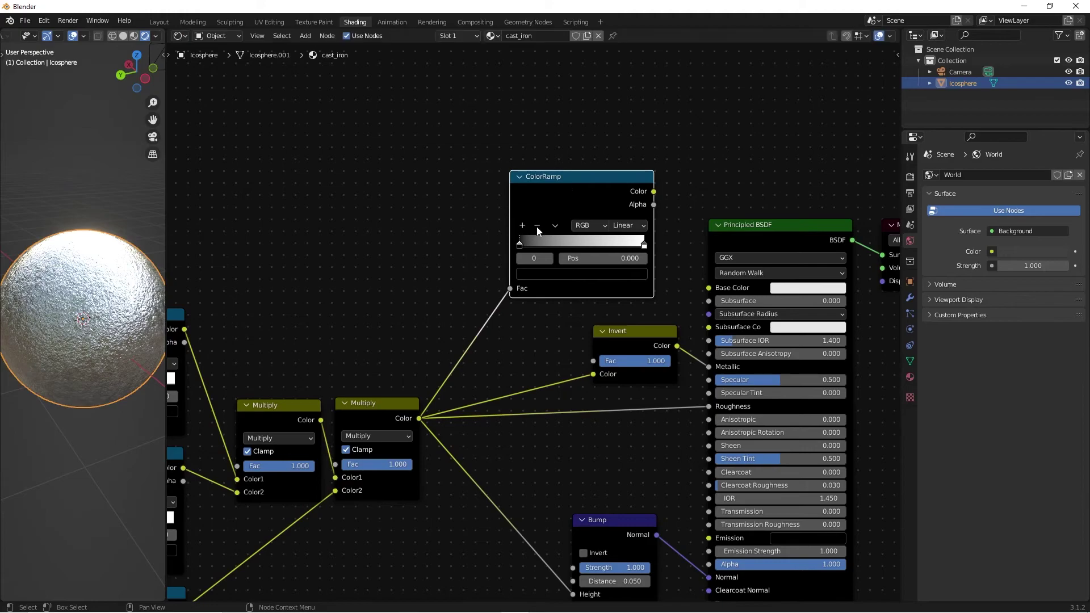
Step: Set the new ColorRamp's first stop to a grey with value 0.5 and its last stop to value 0.8
{"action": "left_click", "coordinate": [552, 277]}
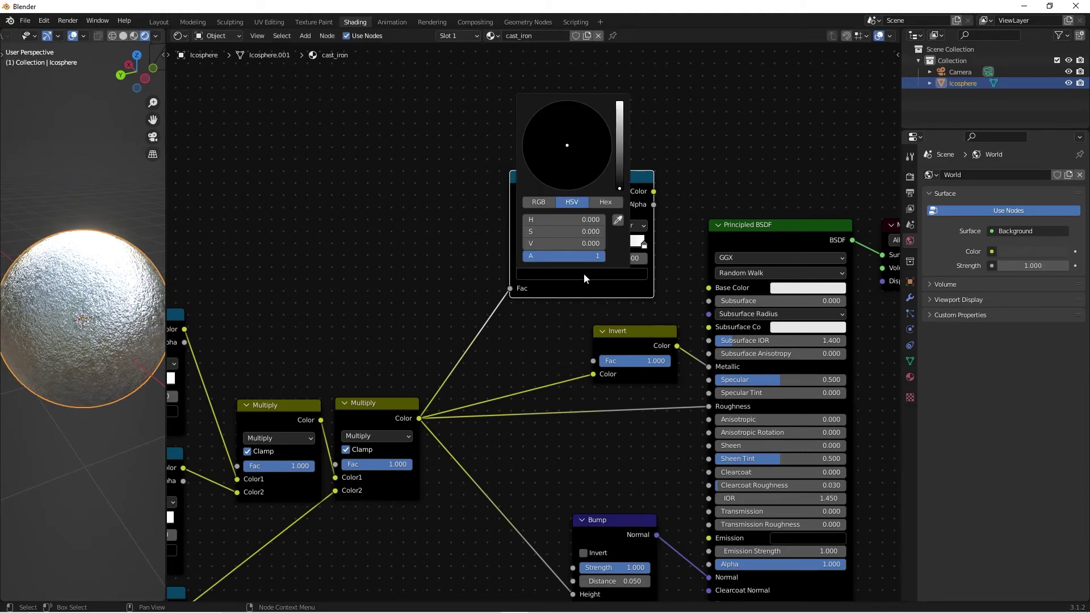
{"action": "left_click", "coordinate": [577, 241]}
{"action": "type", "text": "0.5"}
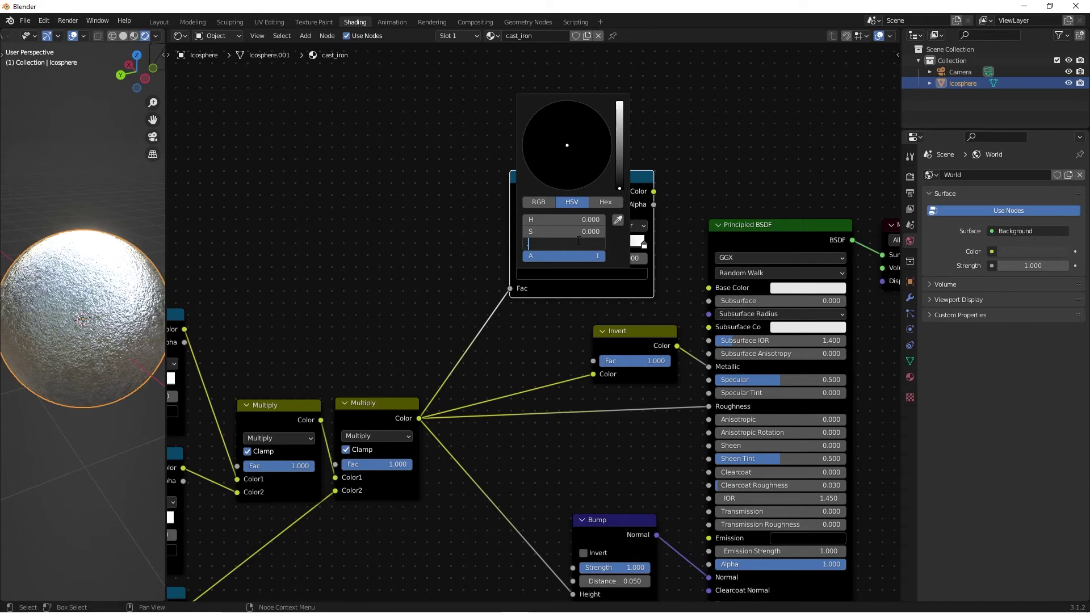
{"action": "key", "text": "Return"}
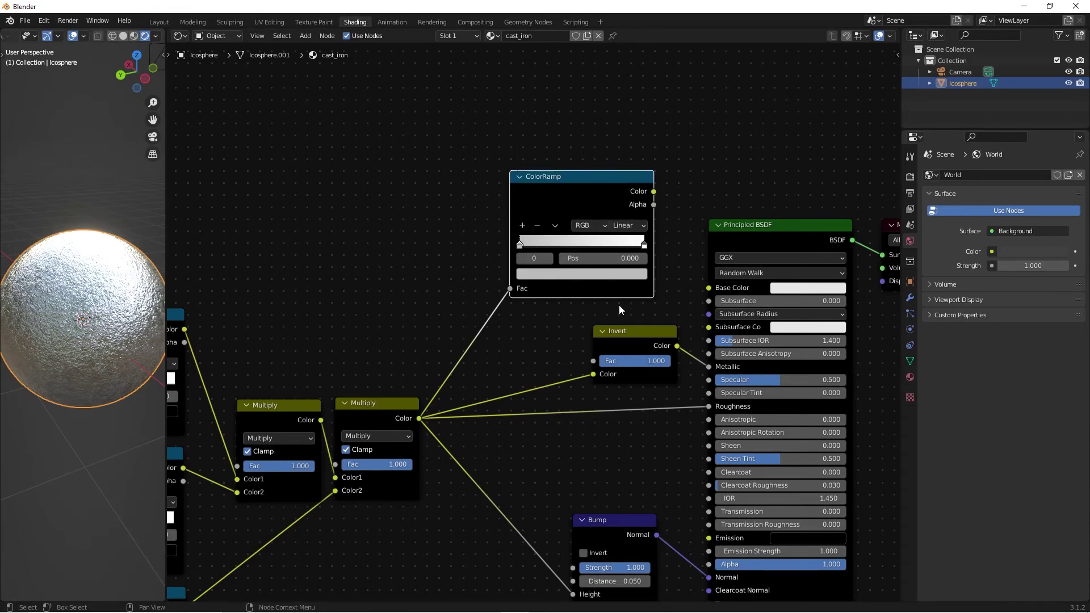
{"action": "left_click", "coordinate": [633, 275]}
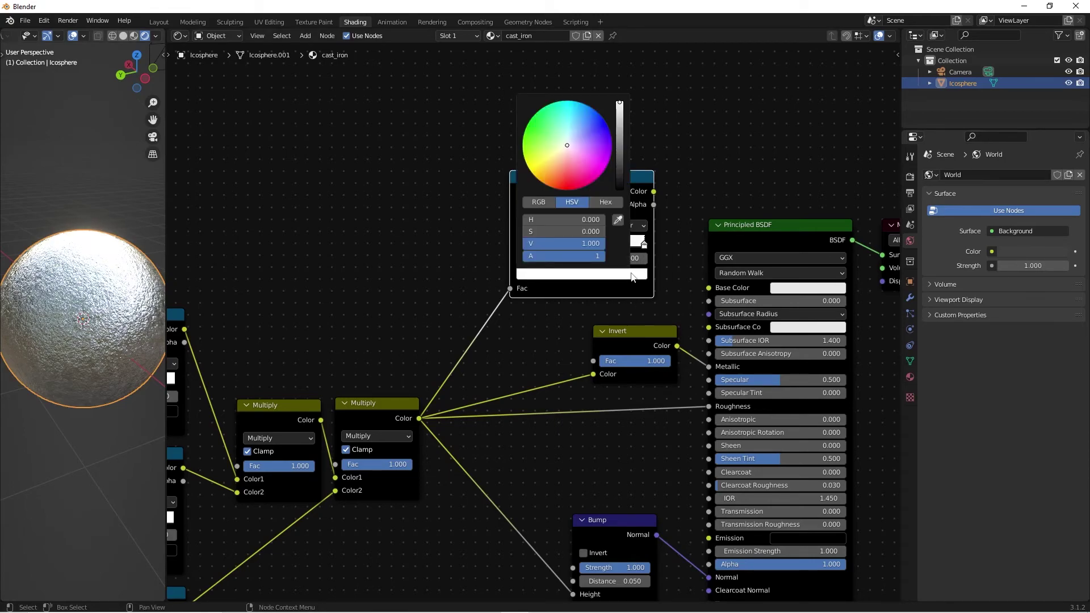
{"action": "left_click", "coordinate": [574, 230]}
{"action": "left_click", "coordinate": [570, 243]}
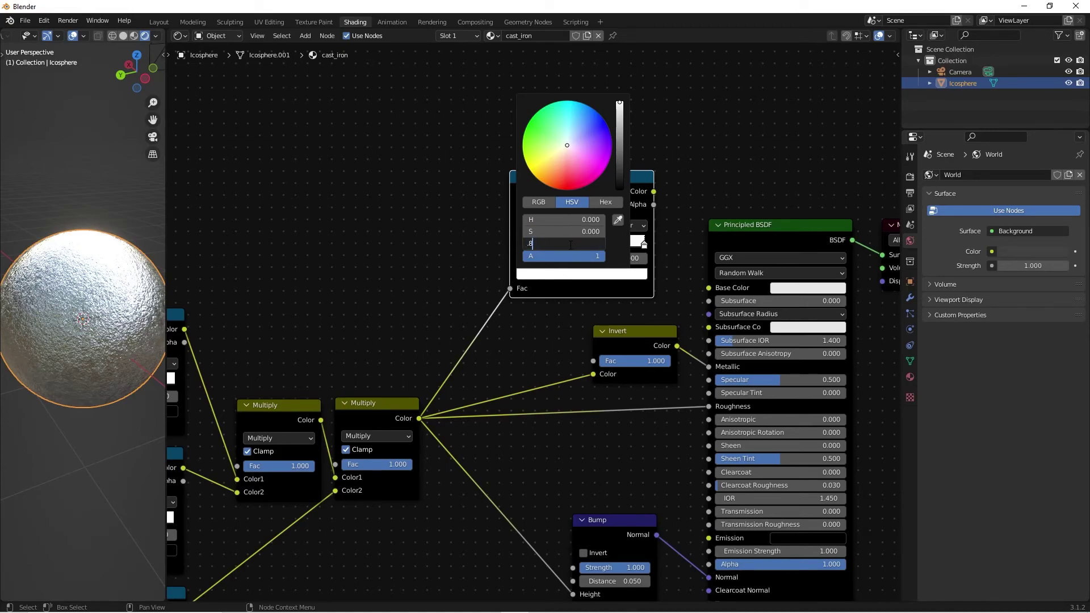
{"action": "key", "text": "Return"}
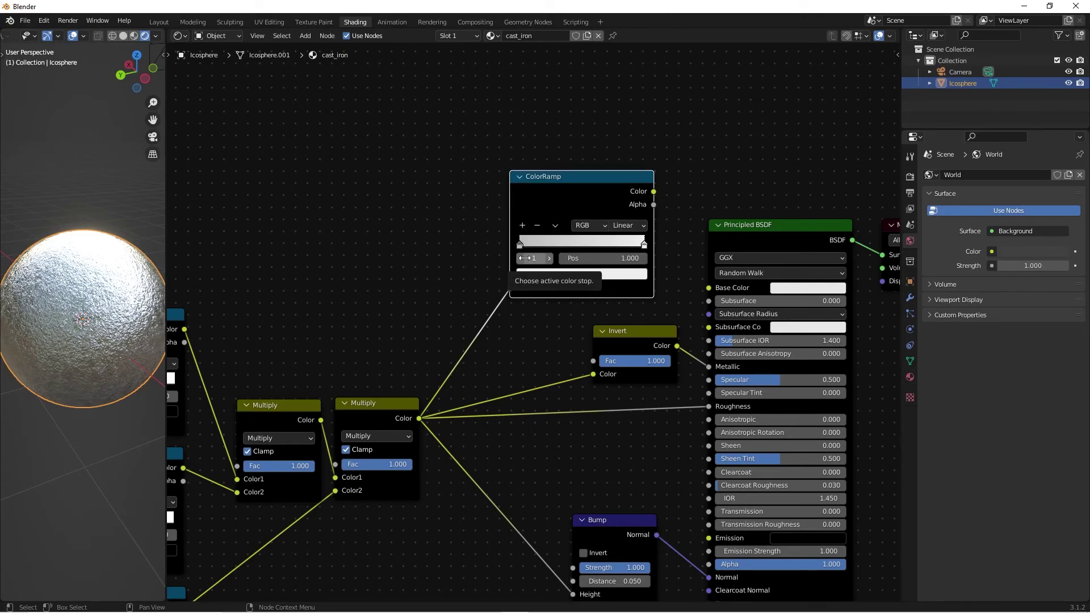
Step: Move the new ColorRamp's lighter stop to position 0.65 and connect the ramp's Color output to the Principled BSDF's Base Color
{"action": "left_click_drag", "start_coordinate": [643, 250], "coordinate": [612, 249]}
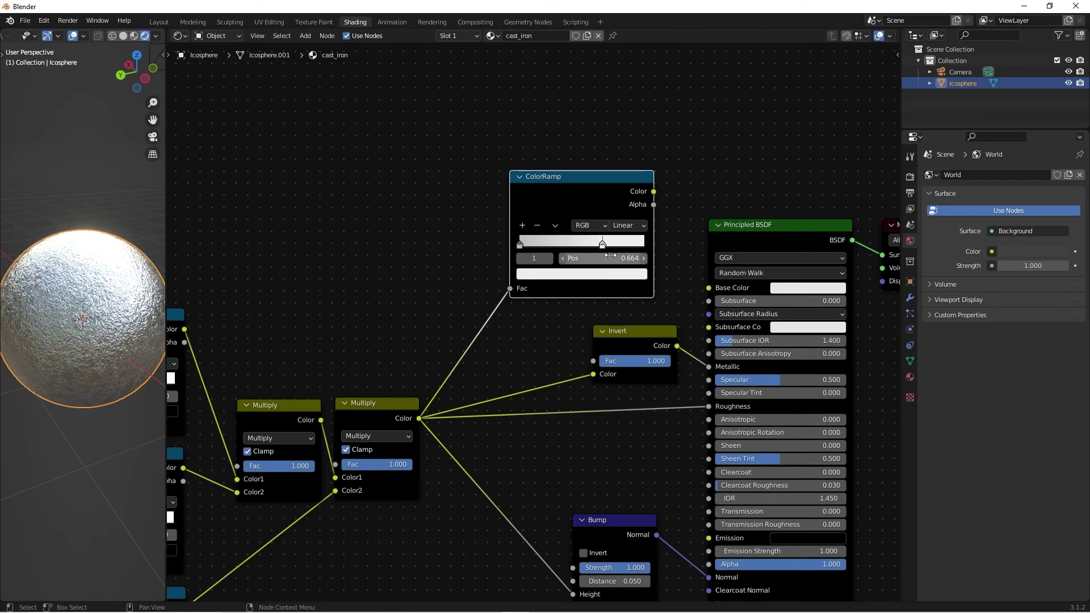
{"action": "left_click", "coordinate": [593, 254]}
{"action": "type", "text": "0.65"}
{"action": "key", "text": "Return"}
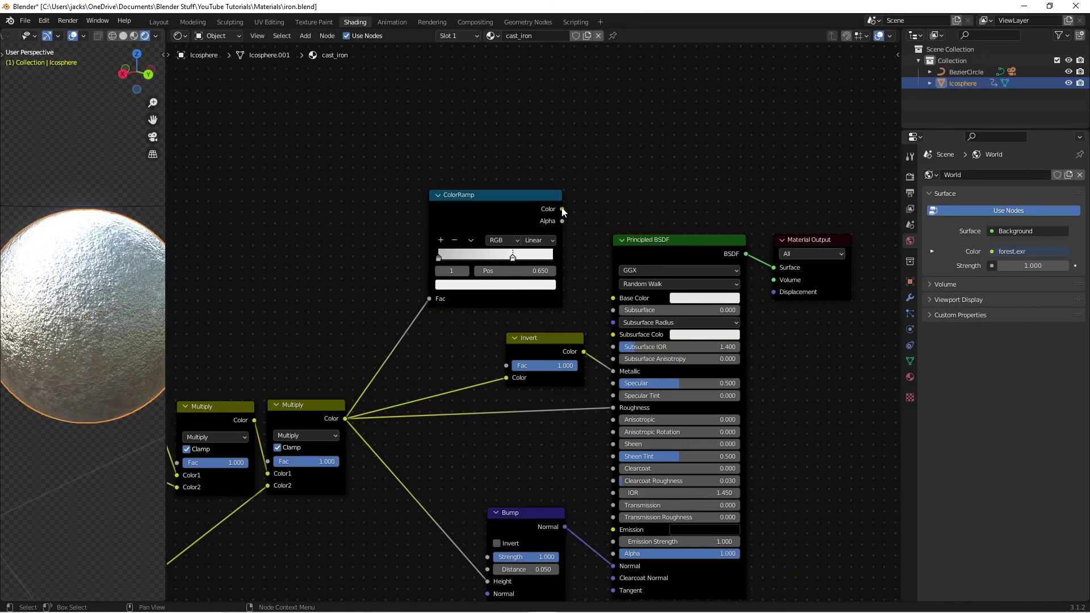
{"action": "left_click_drag", "start_coordinate": [562, 209], "coordinate": [613, 298]}
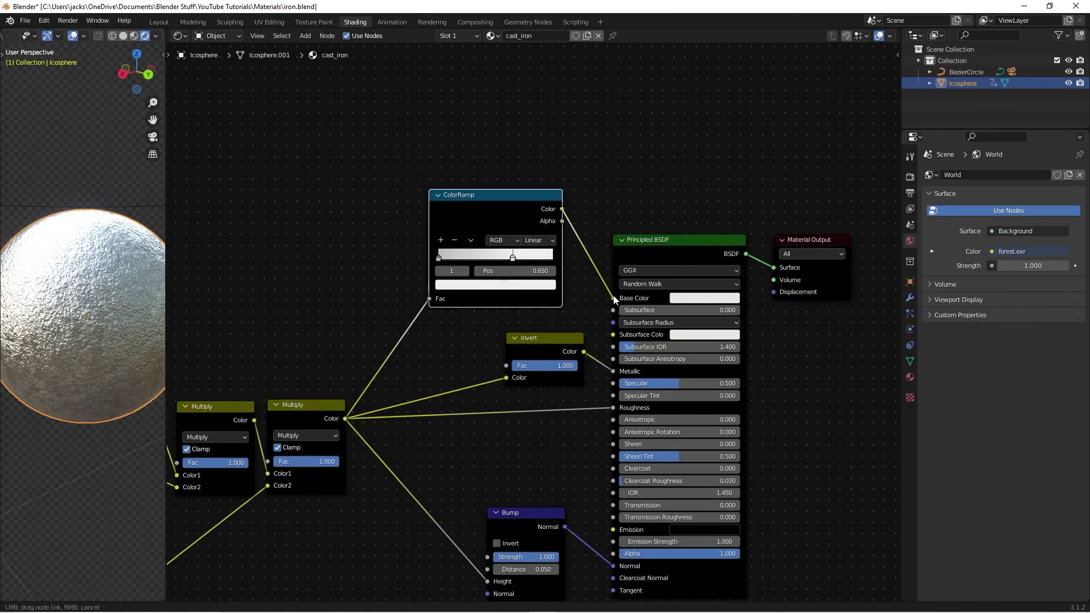
{"action": "left_click", "coordinate": [614, 202]}
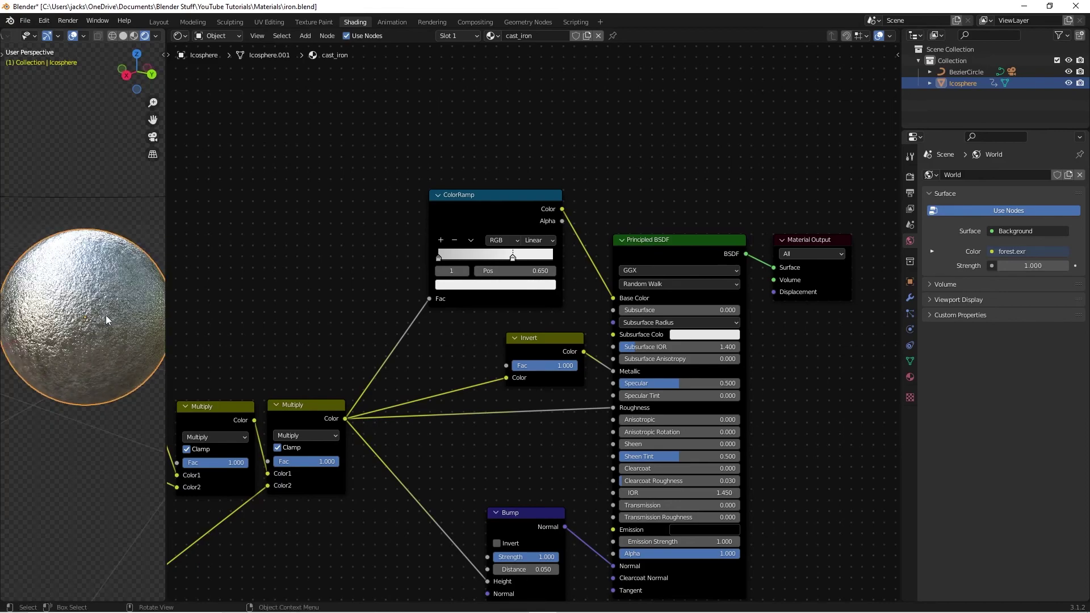
Step: Set the Bump node's Distance to 0.015 and look over the whole icosphere and the node network
{"action": "scroll", "coordinate": [345, 322], "scroll_direction": "down", "scroll_amount": 1}
{"action": "middle_click_drag", "start_coordinate": [309, 333], "coordinate": [413, 286]}
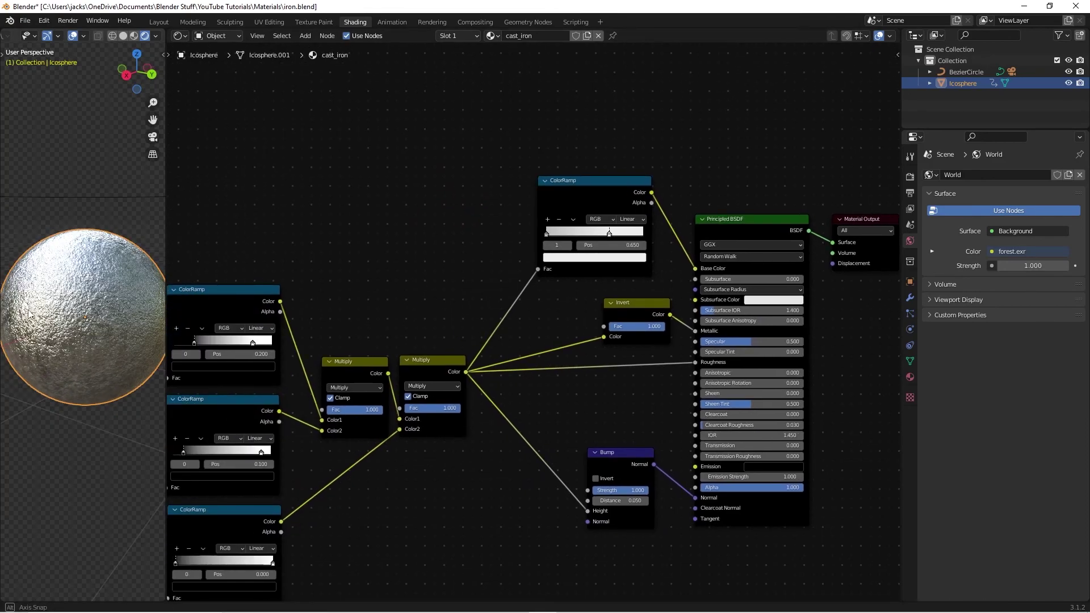
{"action": "middle_click_drag", "start_coordinate": [403, 303], "coordinate": [458, 175]}
{"action": "scroll", "coordinate": [501, 293], "scroll_direction": "up", "scroll_amount": 2}
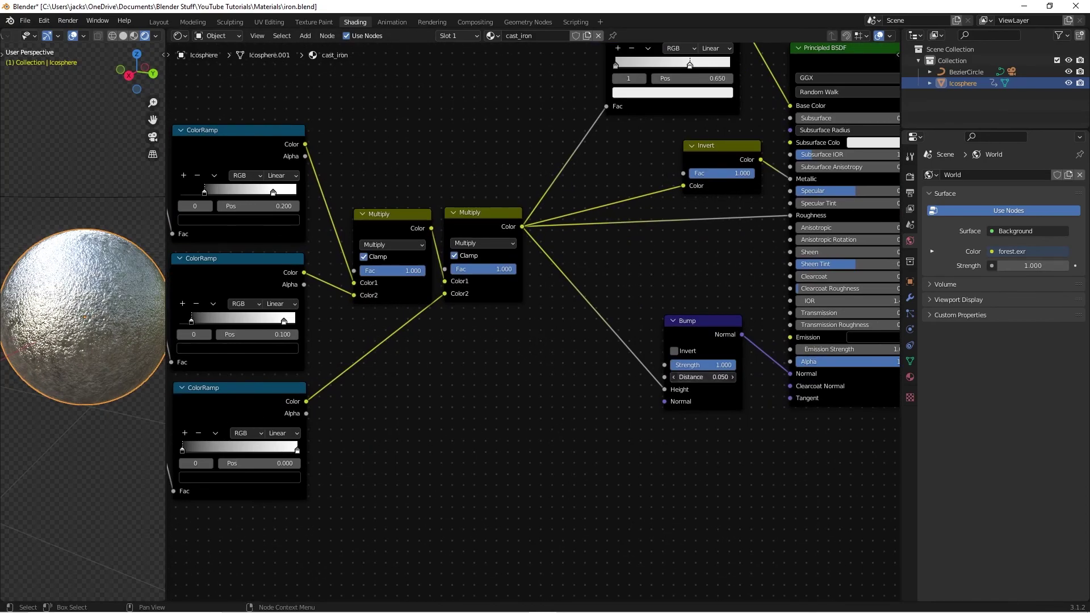
{"action": "left_click", "coordinate": [723, 377]}
{"action": "type", "text": "0.015"}
{"action": "key", "text": "Return"}
{"action": "scroll", "coordinate": [201, 321], "scroll_direction": "up", "scroll_amount": 1}
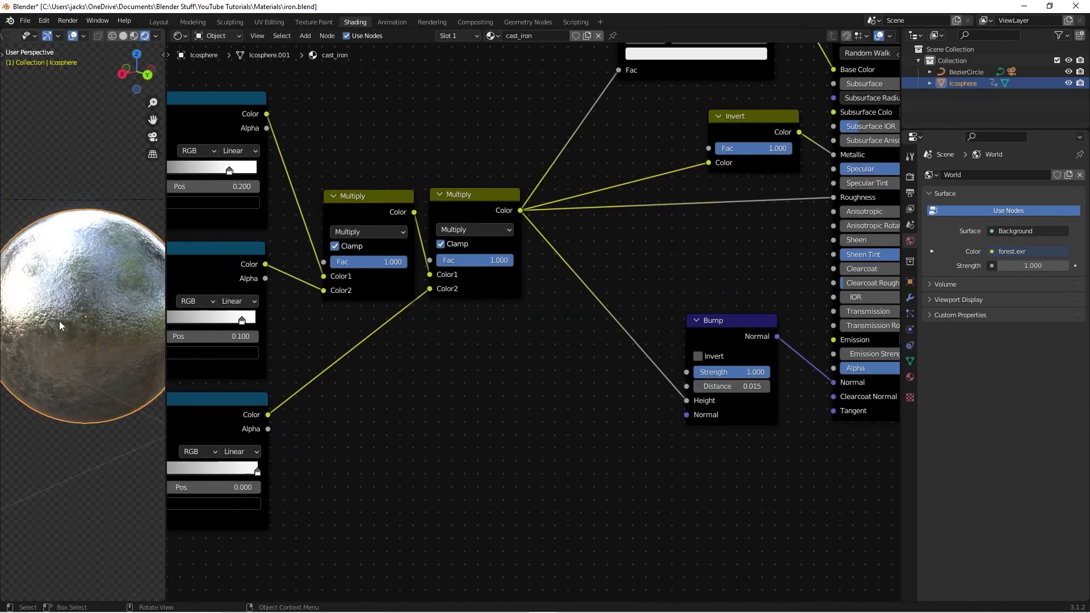
{"action": "scroll", "coordinate": [59, 322], "scroll_direction": "down", "scroll_amount": 2}
{"action": "middle_click_drag", "start_coordinate": [59, 321], "coordinate": [97, 332]}
{"action": "scroll", "coordinate": [557, 354], "scroll_direction": "down", "scroll_amount": 3}
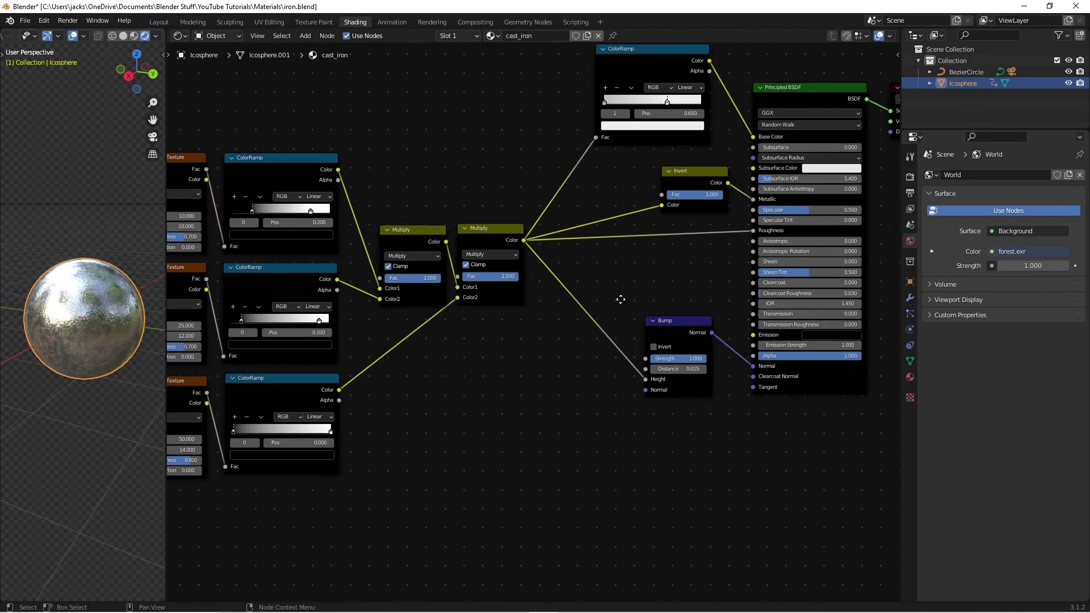
{"action": "scroll", "coordinate": [669, 332], "scroll_direction": "up", "scroll_amount": 2}
{"action": "middle_click_drag", "start_coordinate": [654, 343], "coordinate": [681, 340]}
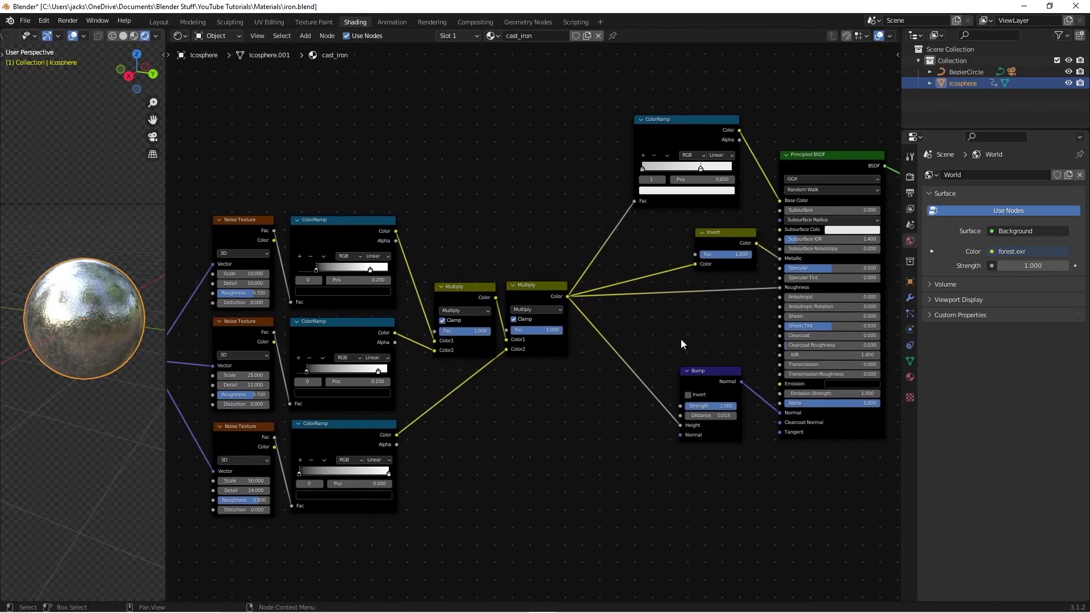